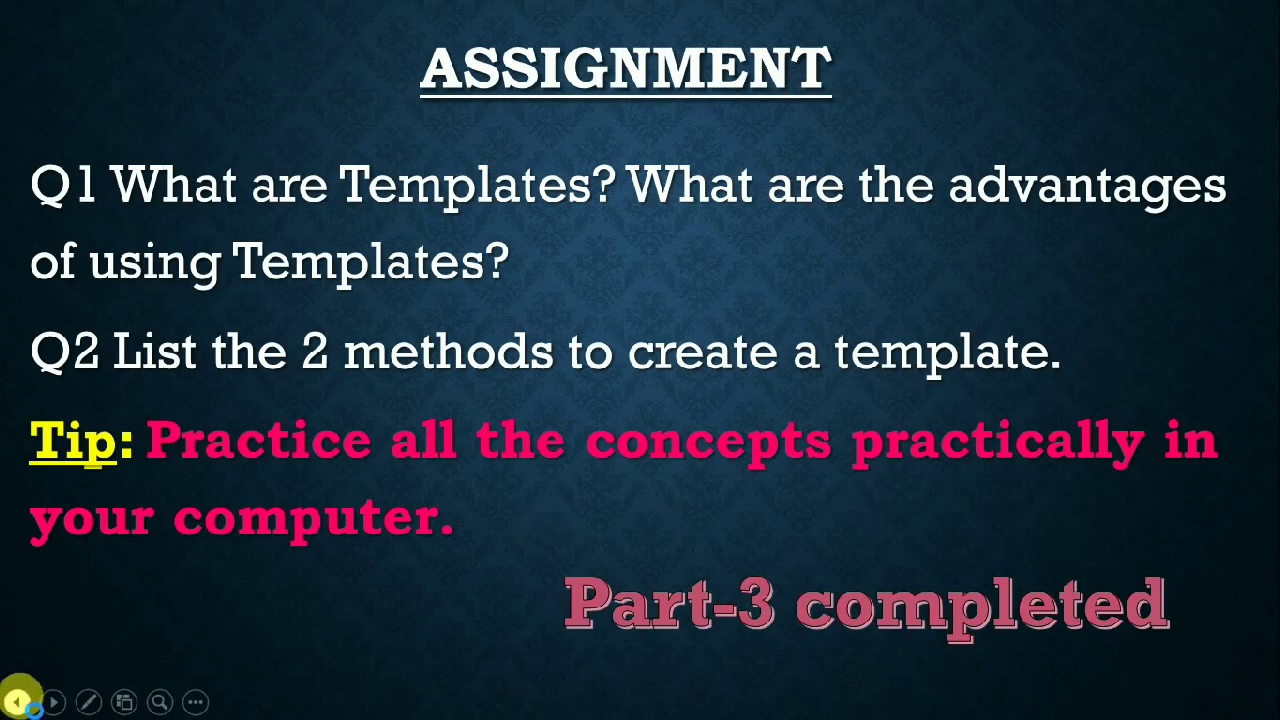
pyautogui.click(18, 701)
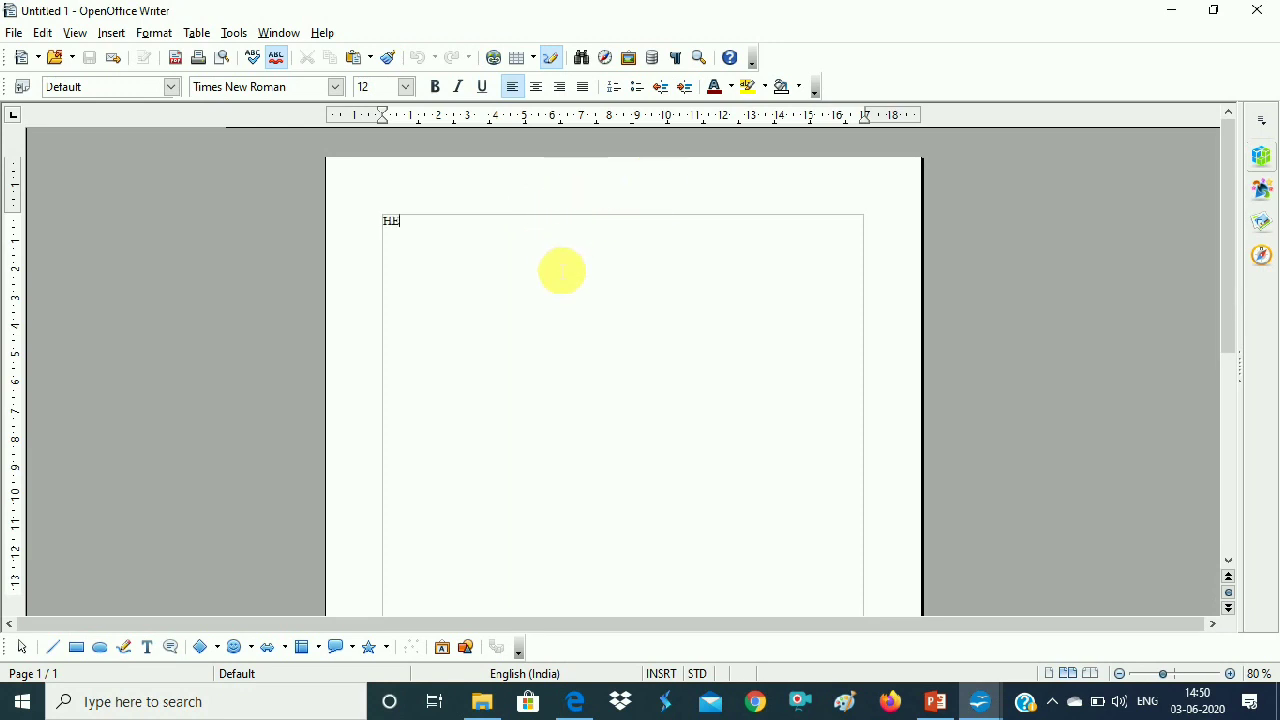
# - Complete the document's first line as HELLO STUDENTS and set its font to Tw Cen MT Condensed
pyautogui.write('LLO STUDENTS')
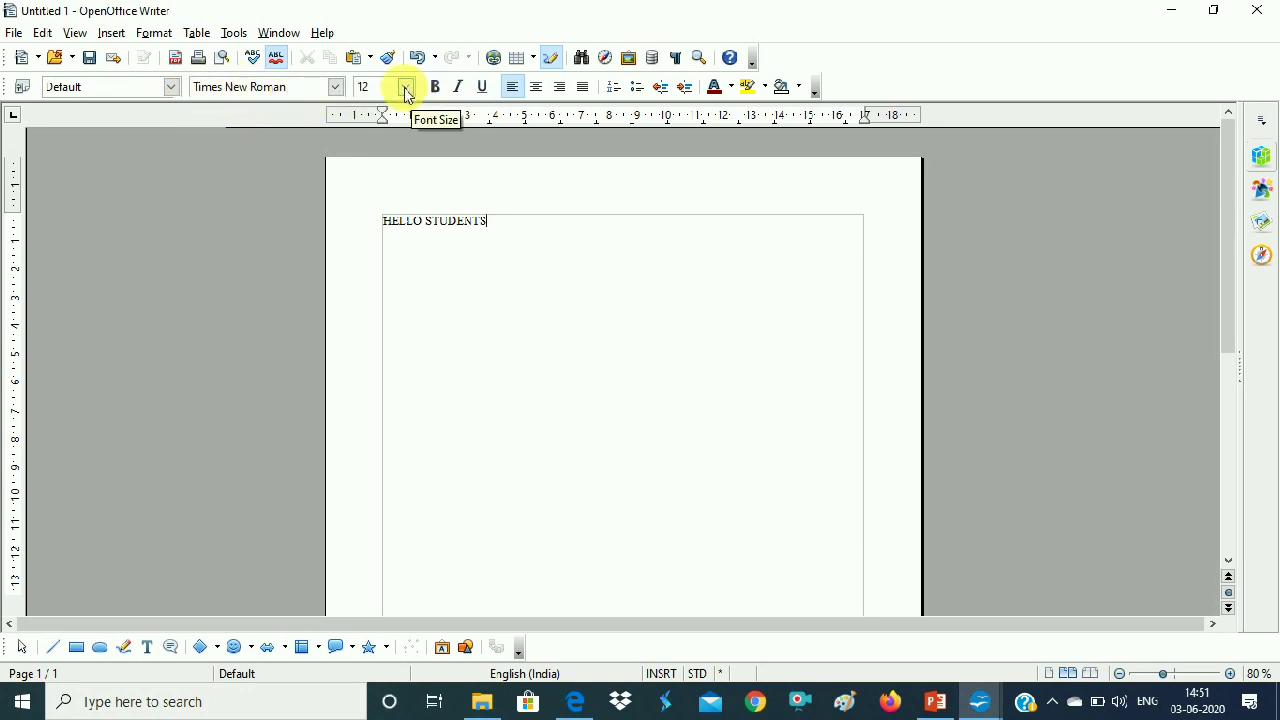
pyautogui.moveTo(510, 237); pyautogui.dragTo(392, 223)
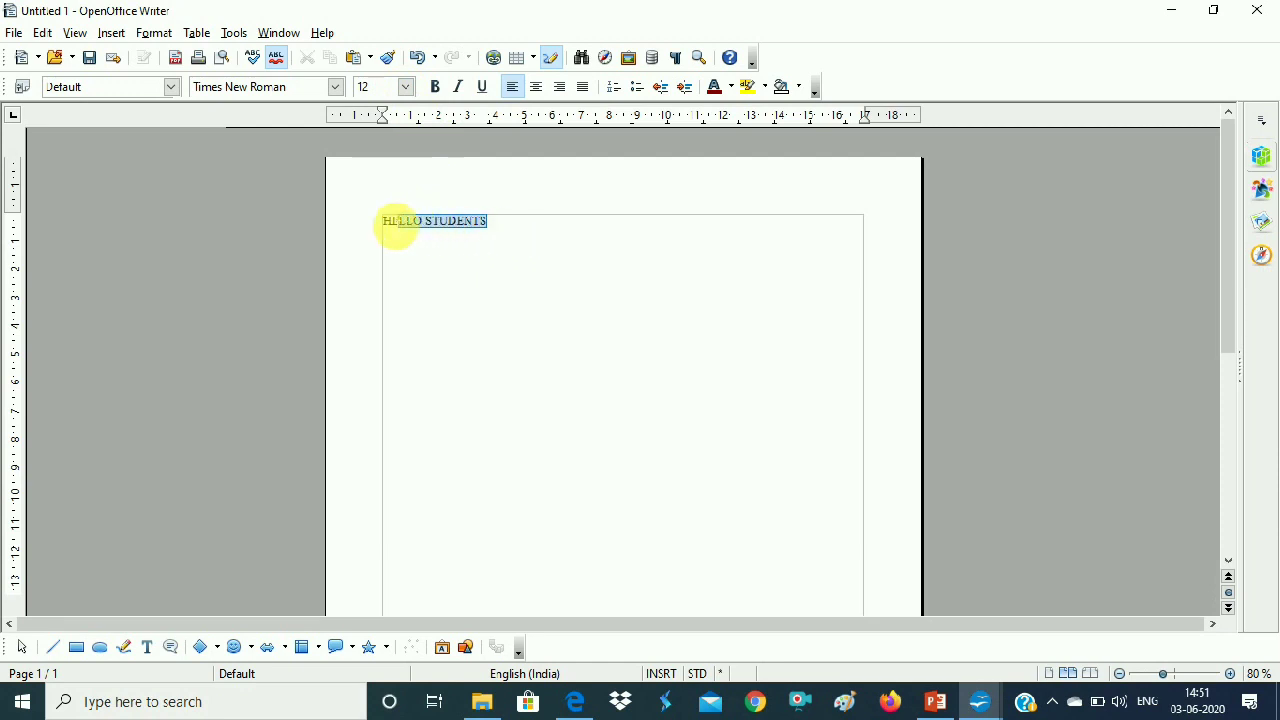
pyautogui.click(335, 90)
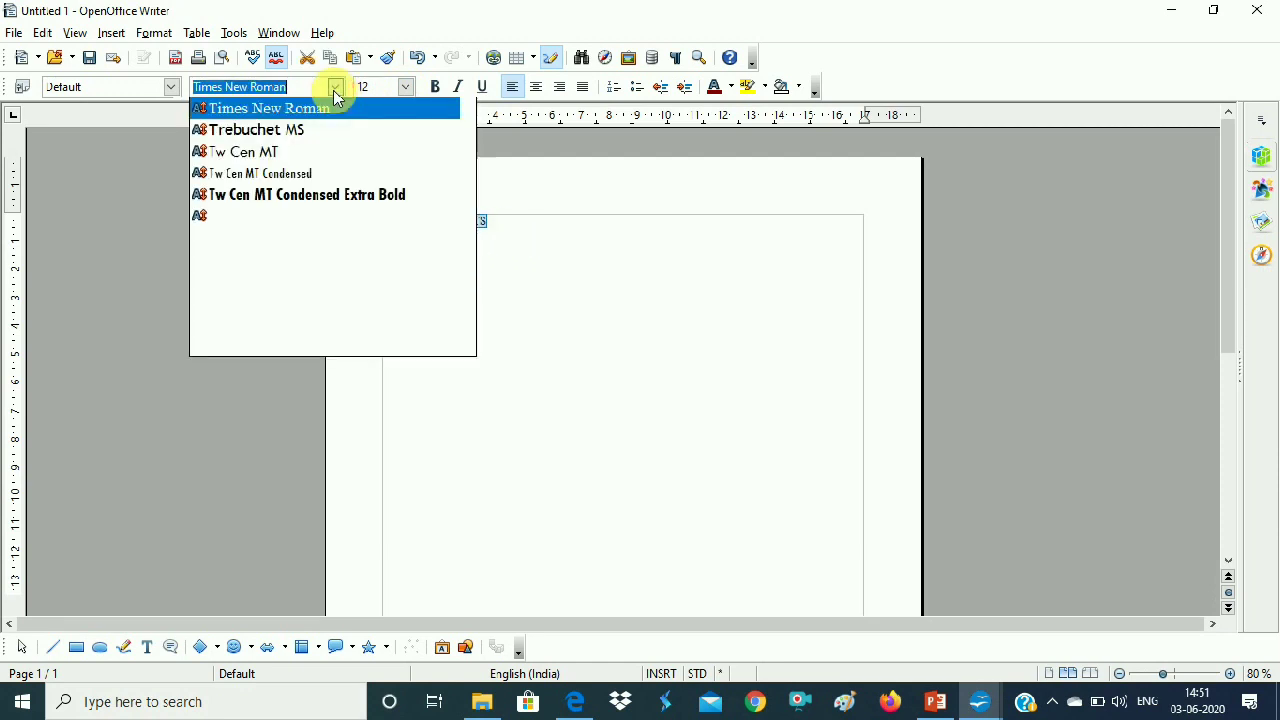
pyautogui.click(303, 178)
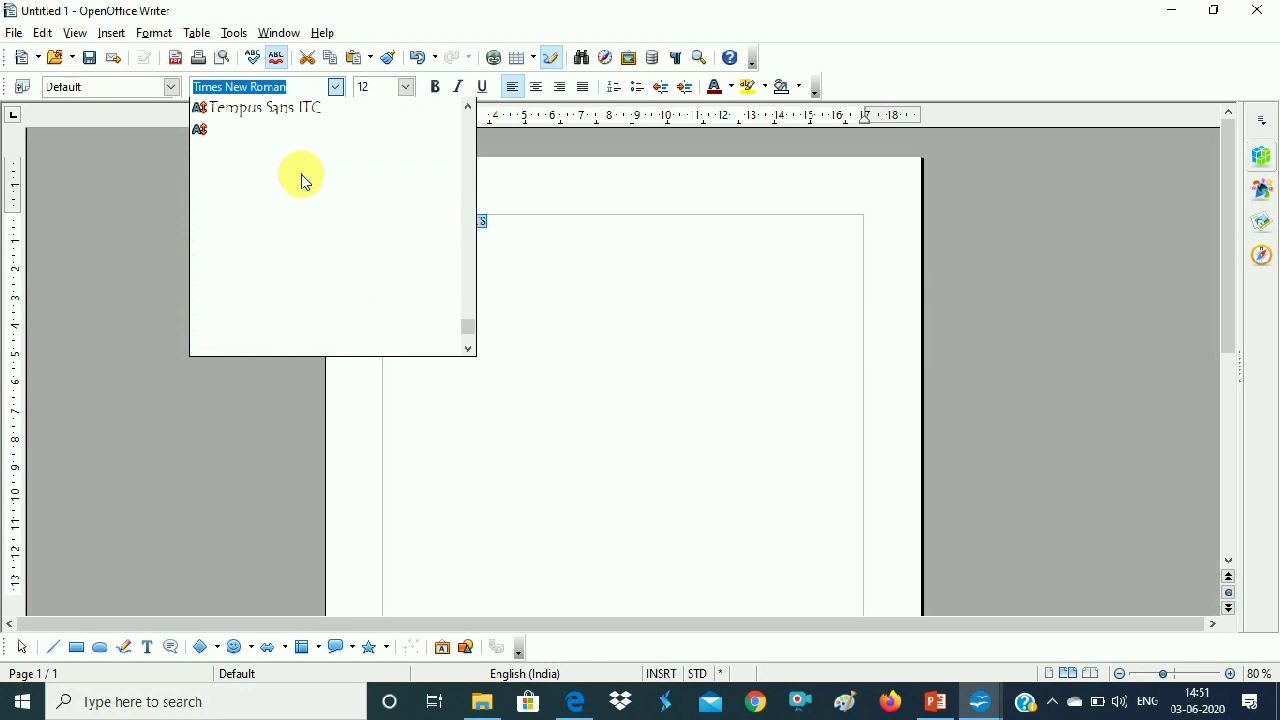
pyautogui.click(301, 174)
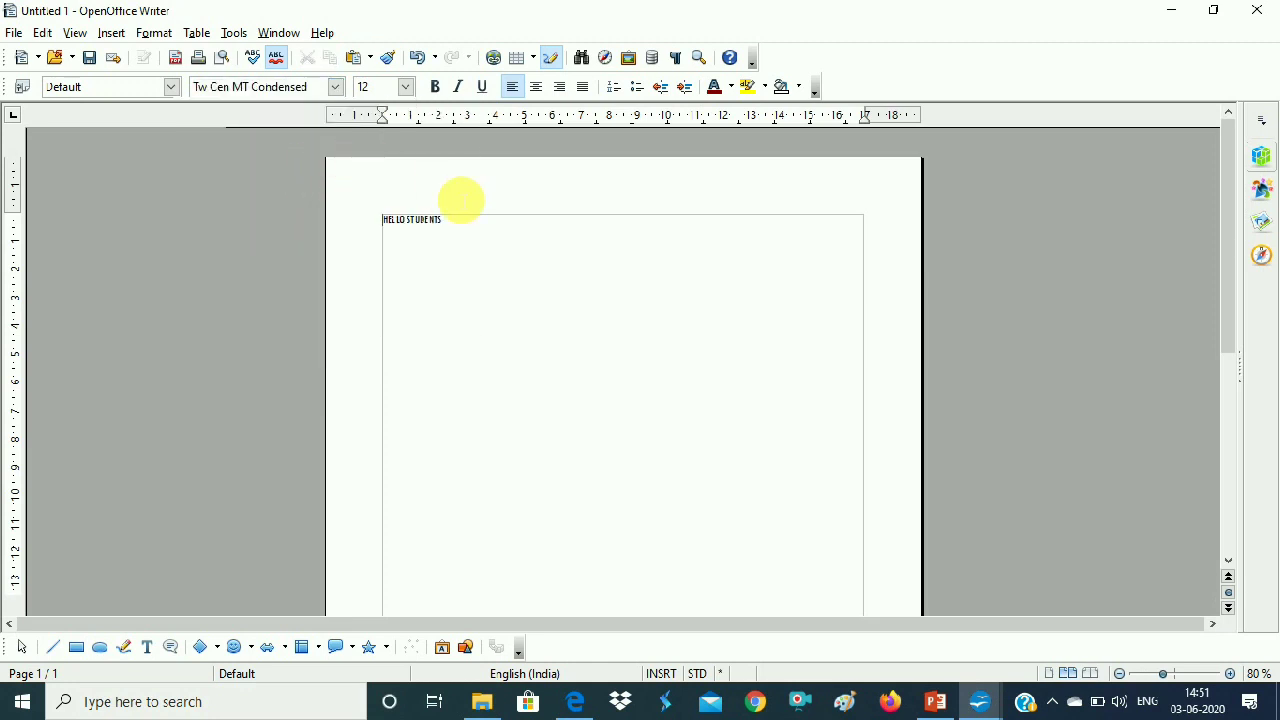
# - Set the font size of the HELLO STUDENTS line to 72
pyautogui.moveTo(447, 222); pyautogui.dragTo(376, 220)
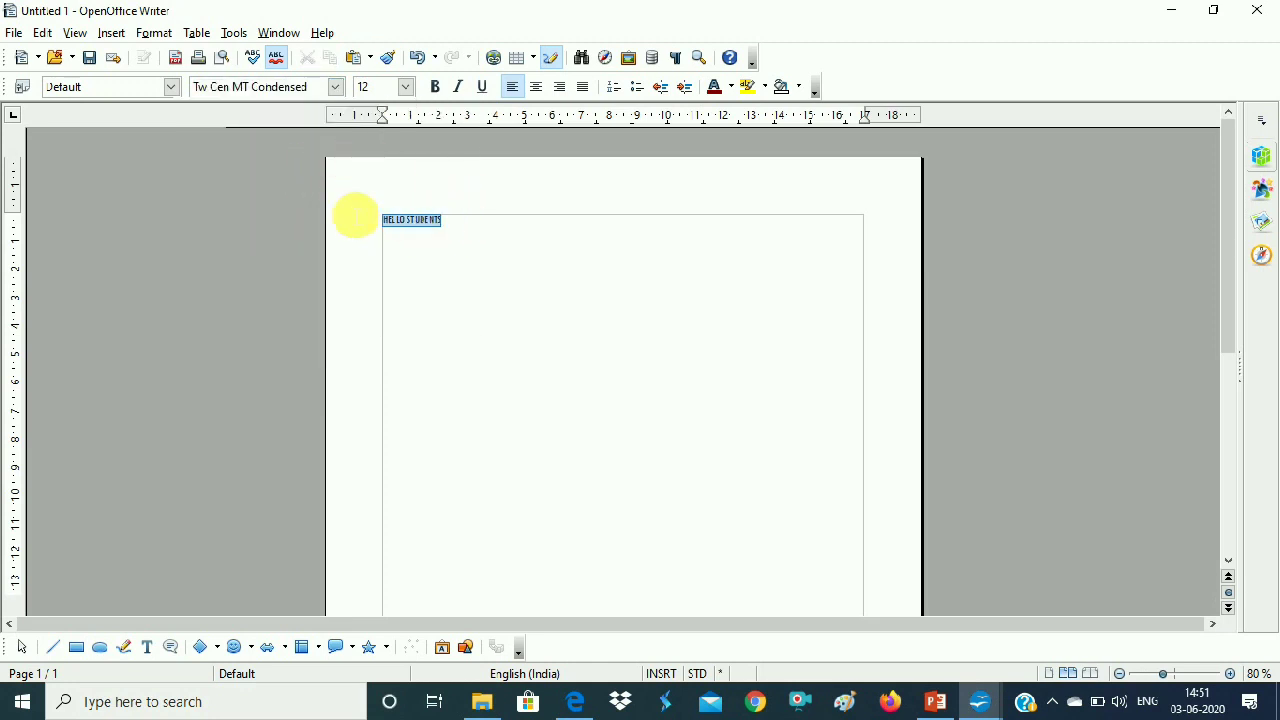
pyautogui.click(407, 87)
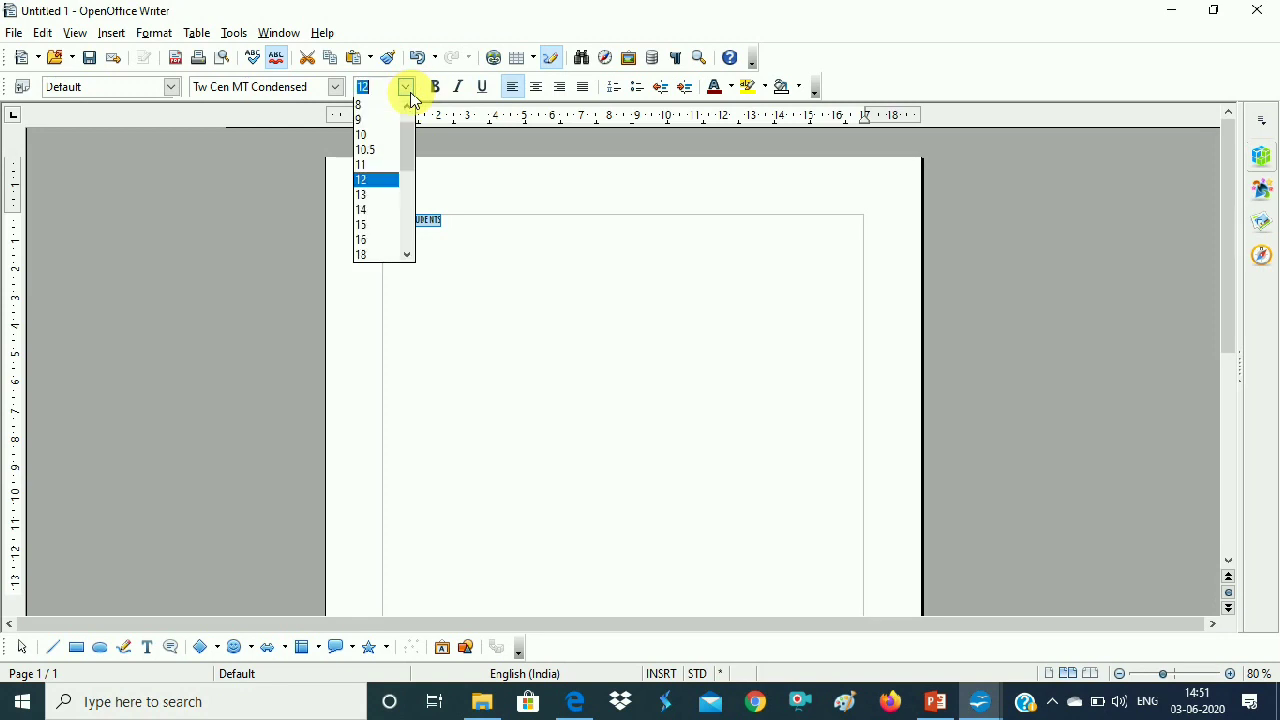
pyautogui.click(407, 254)
pyautogui.click(407, 256)
pyautogui.click(407, 256)
pyautogui.click(368, 256)
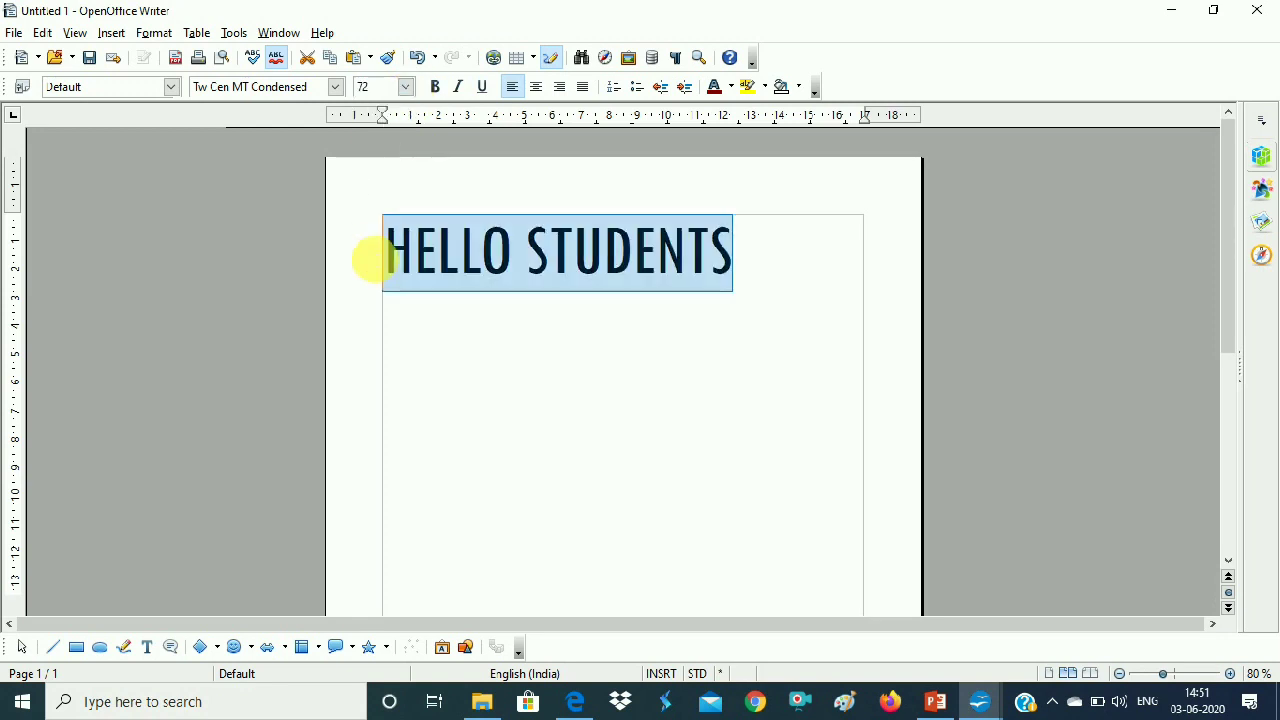
# - Make the HELLO STUDENTS line bold, italic and underlined
pyautogui.click(436, 90)
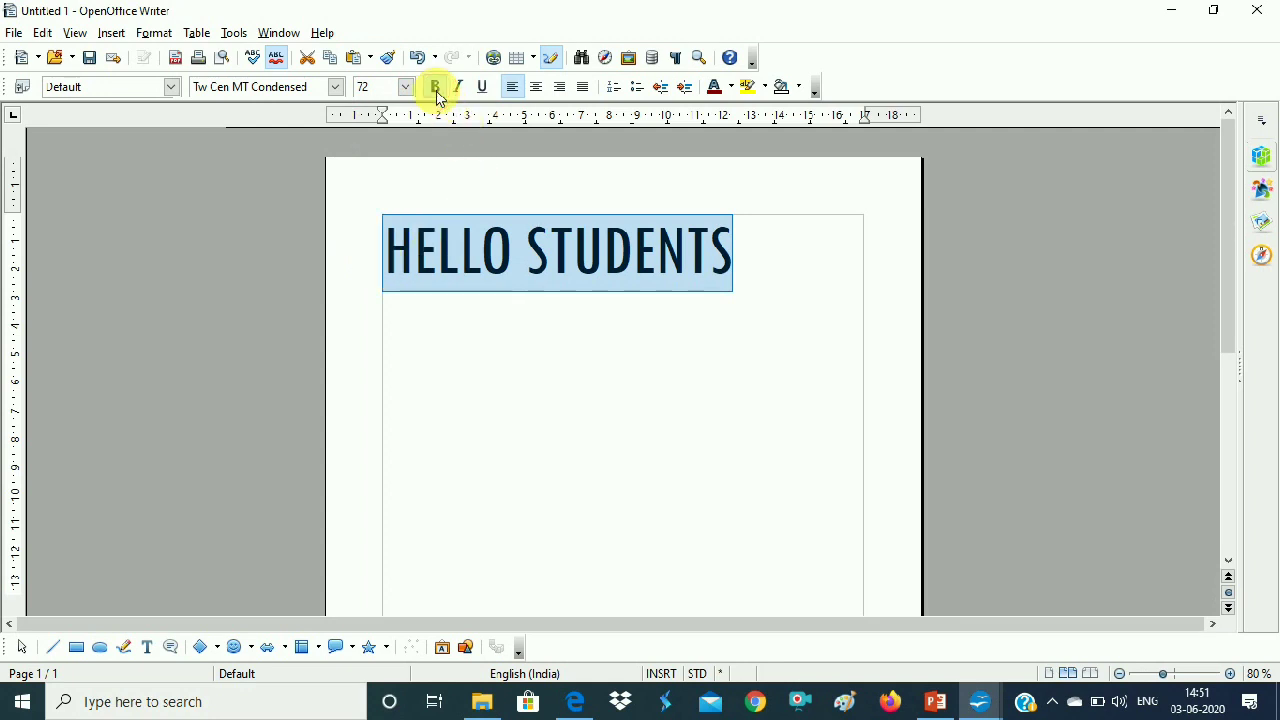
pyautogui.click(460, 90)
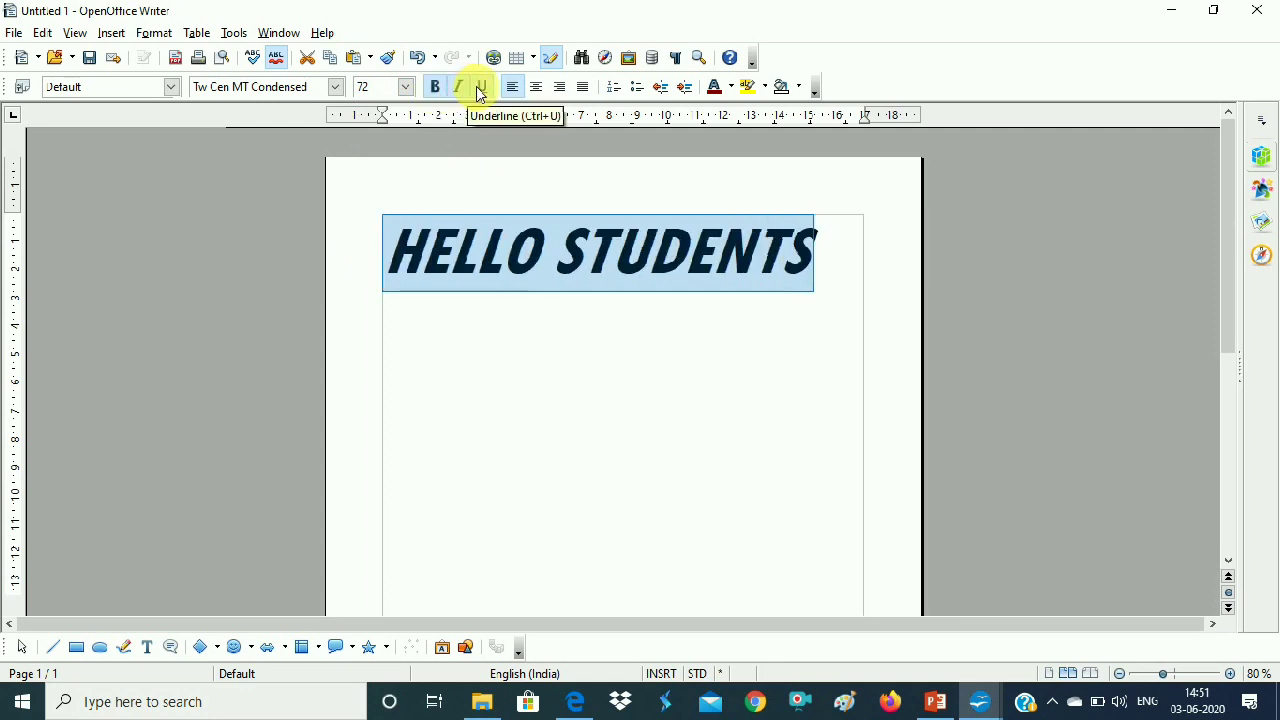
pyautogui.click(483, 87)
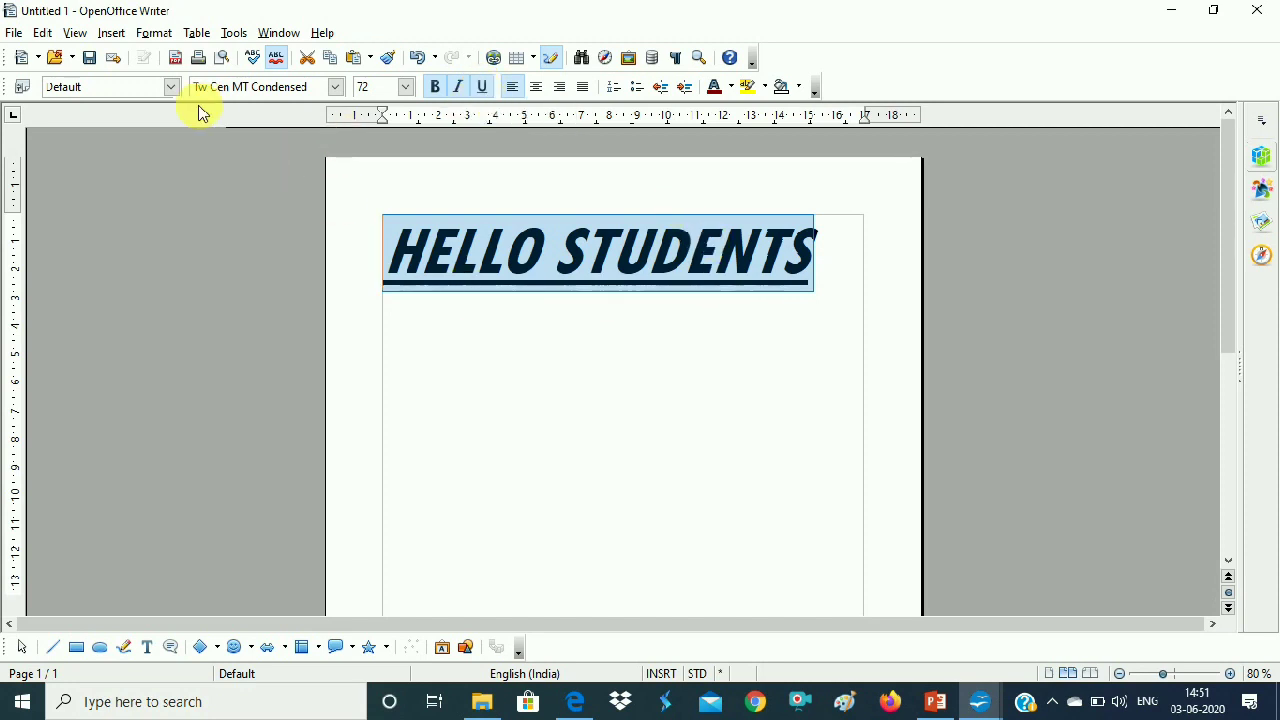
# - Save the document as a template named TEMPLATE1 in the My Templates category
pyautogui.click(13, 37)
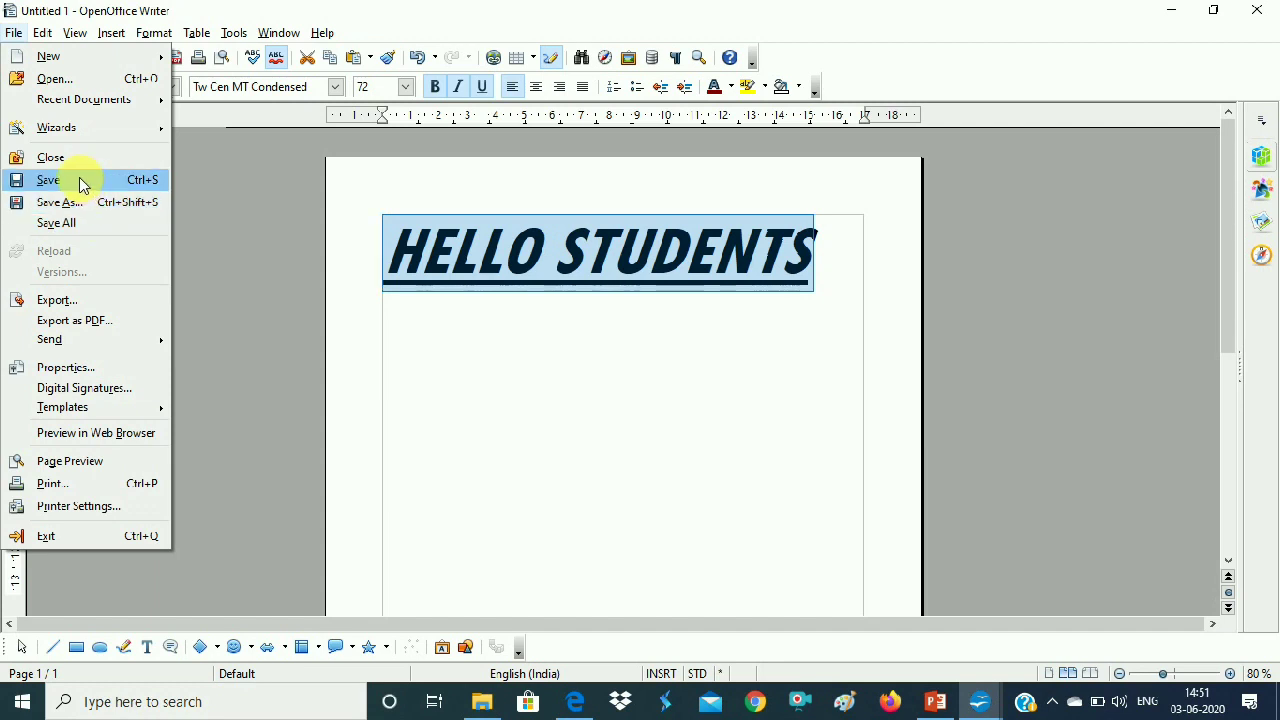
pyautogui.moveTo(97, 341)
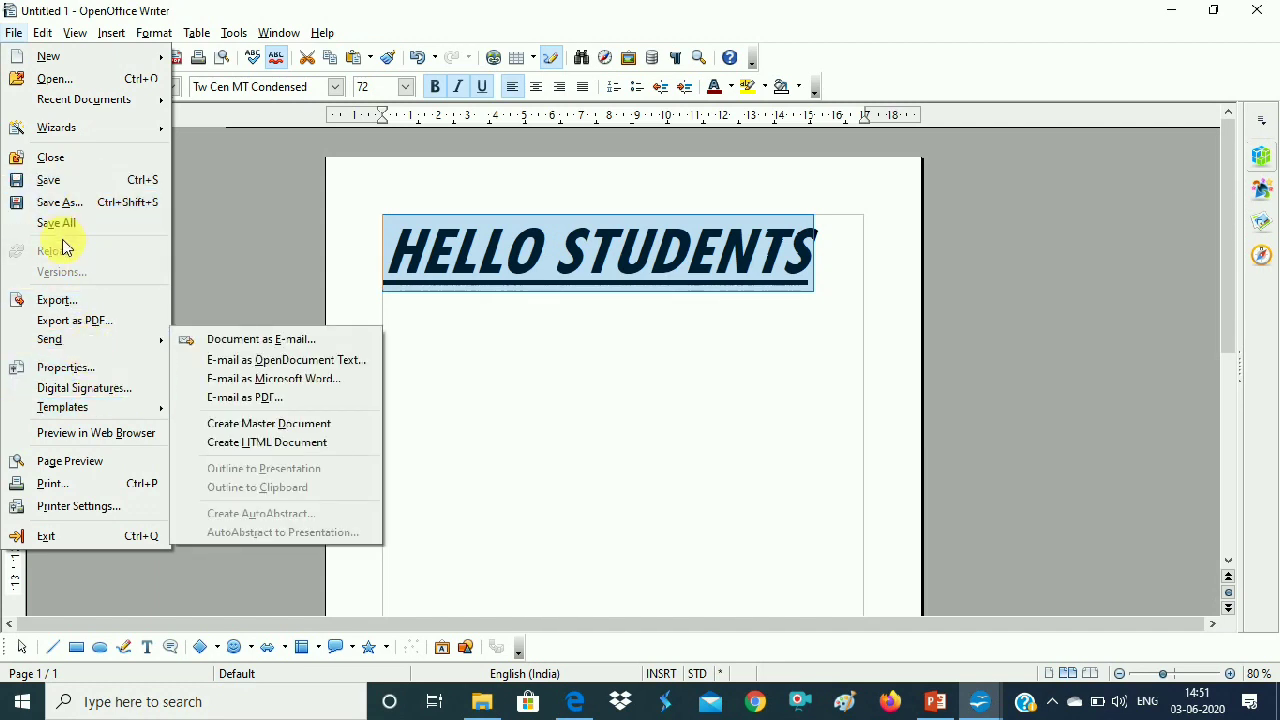
pyautogui.moveTo(78, 407)
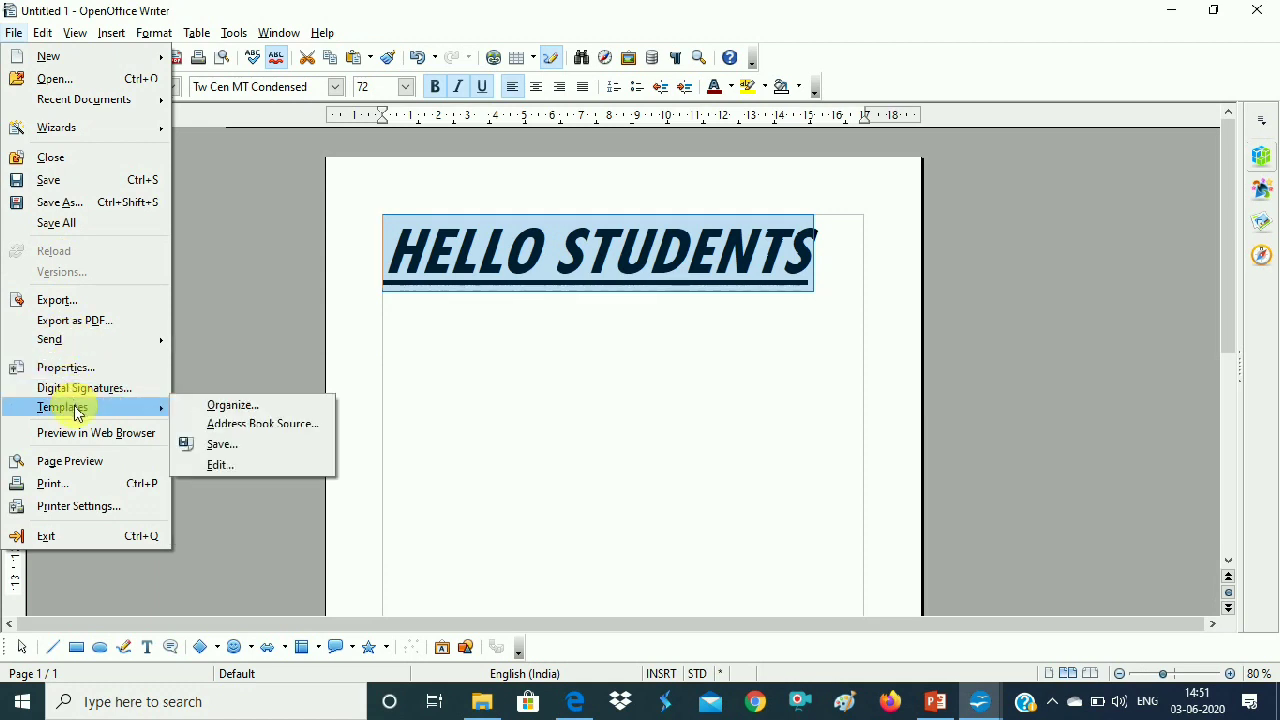
pyautogui.click(219, 444)
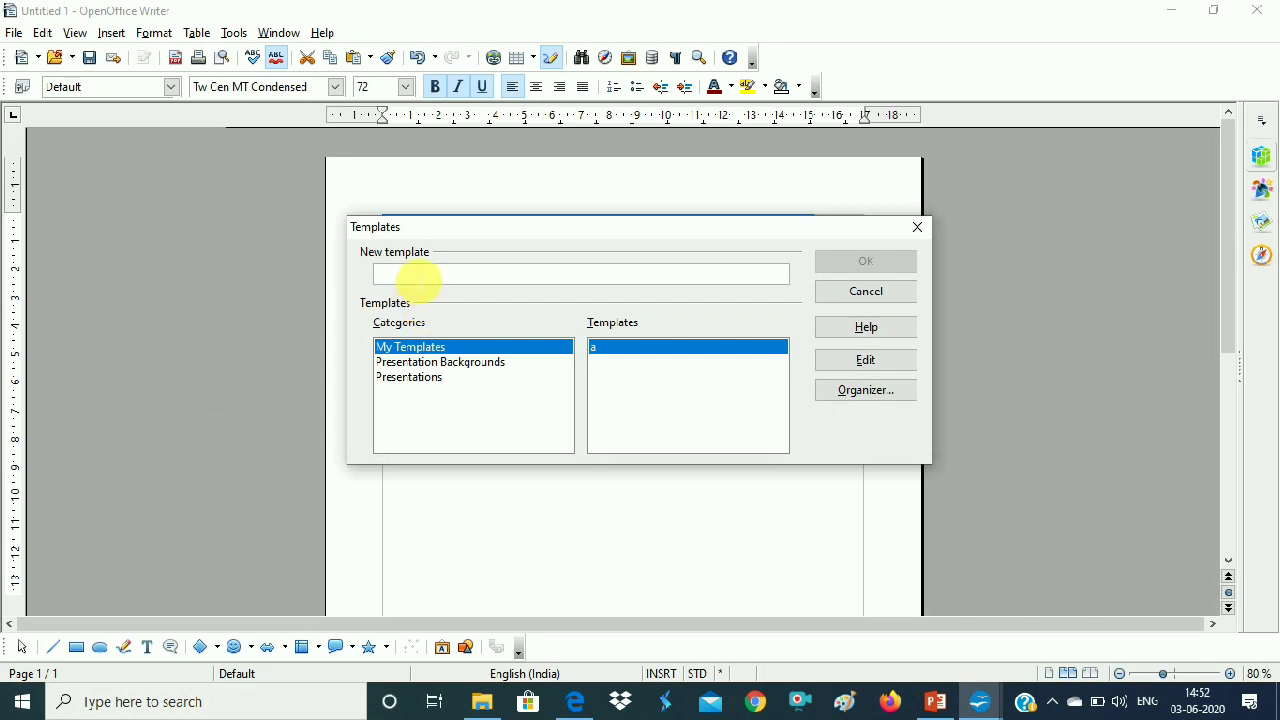
pyautogui.write('TF')
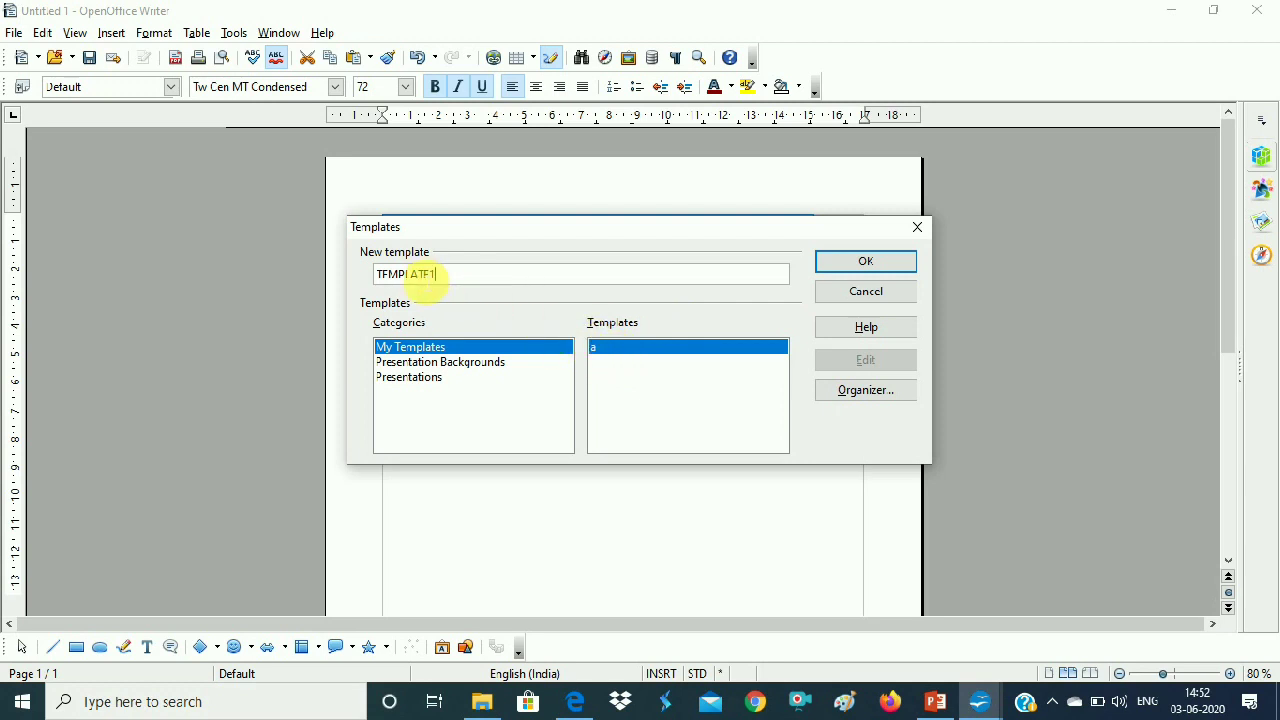
pyautogui.click(866, 262)
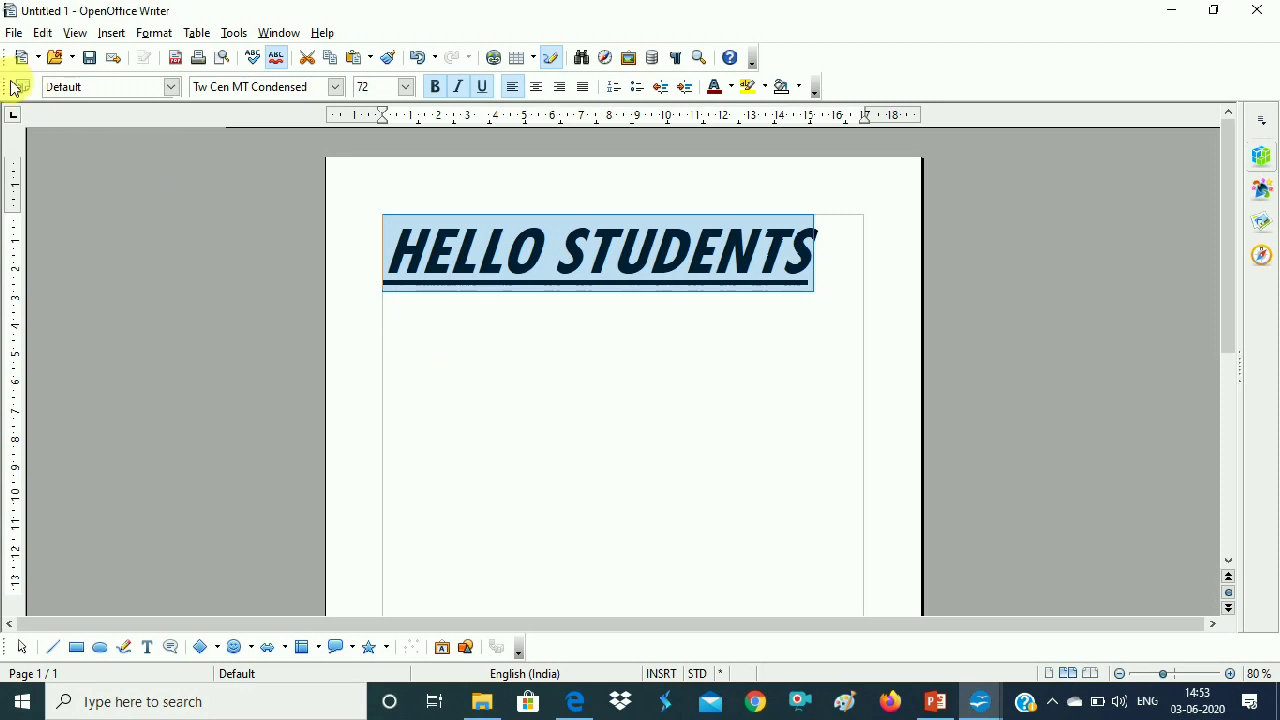
# - Create an empty presentation with the Presentation Wizard, using No Effect and Medium speed for the slide transition, and close it
pyautogui.click(14, 33)
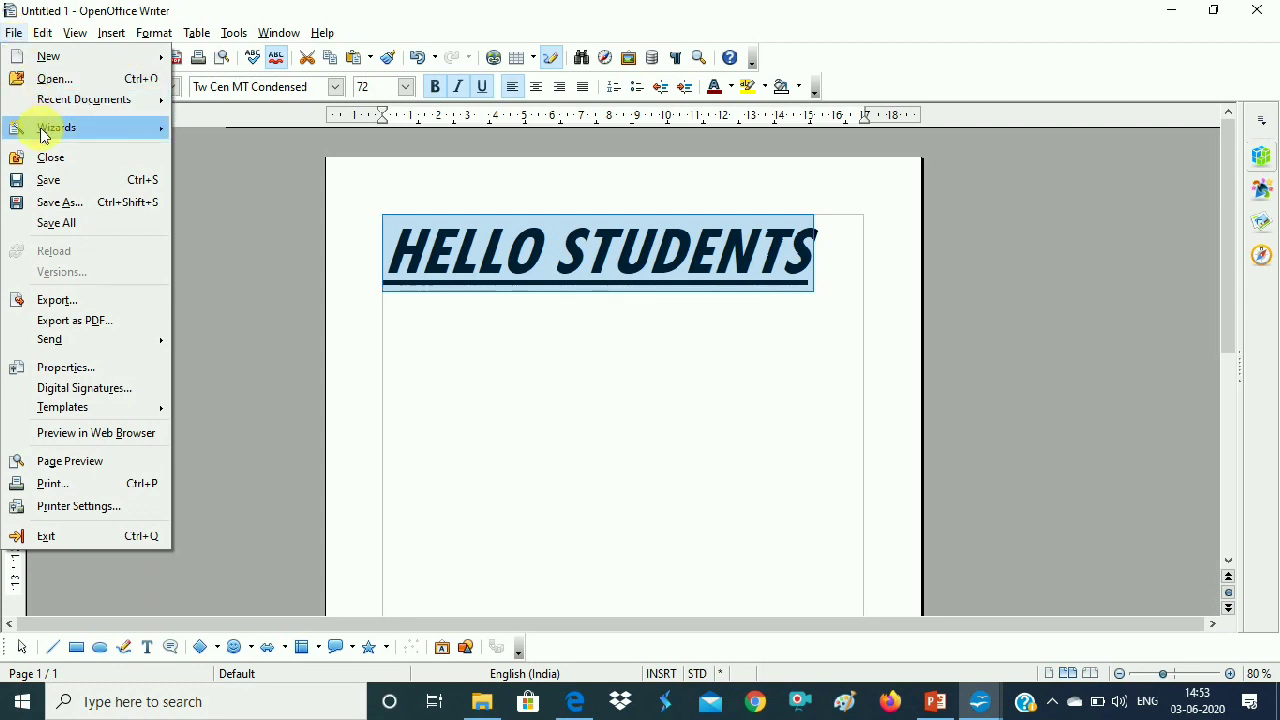
pyautogui.moveTo(42, 133)
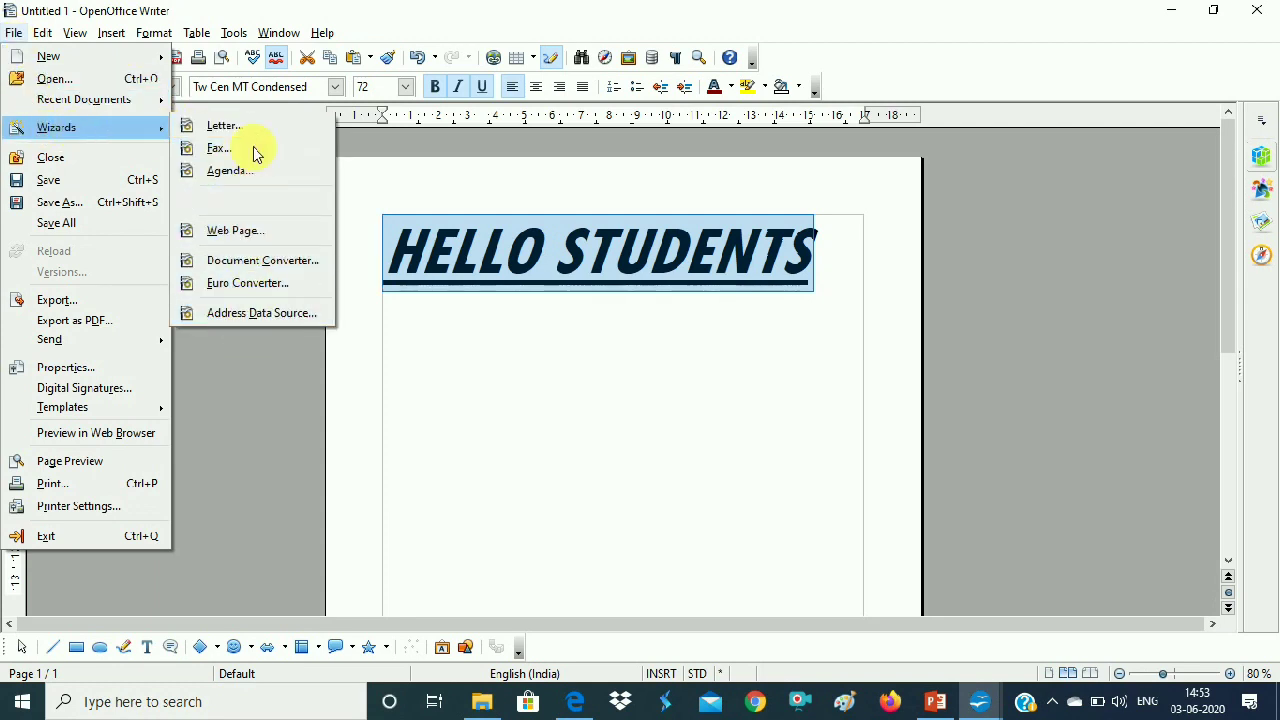
pyautogui.click(260, 203)
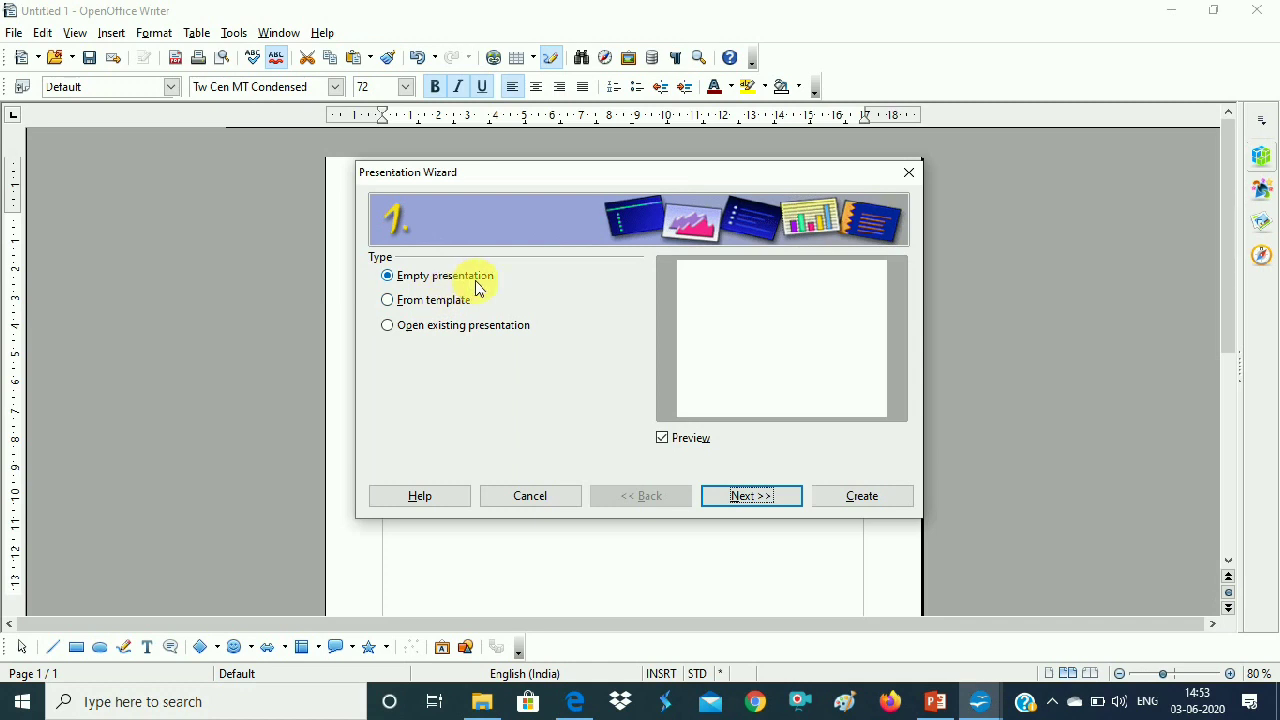
pyautogui.click(752, 496)
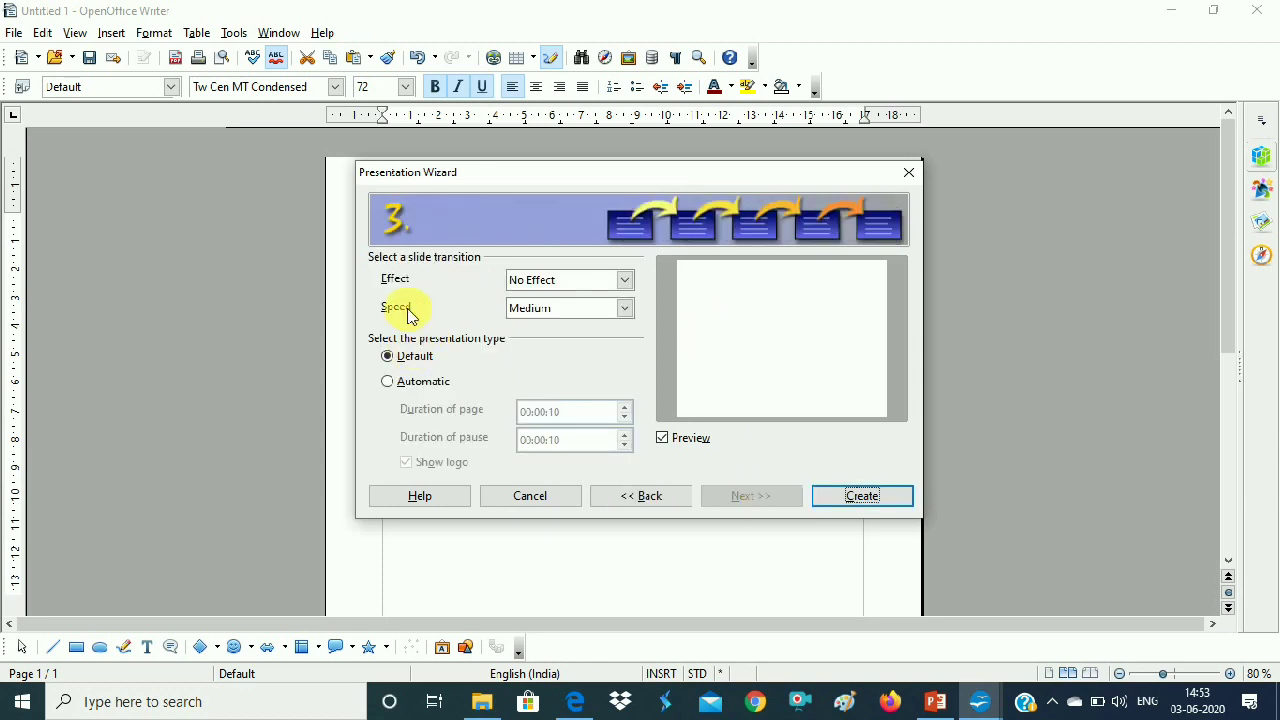
pyautogui.click(879, 502)
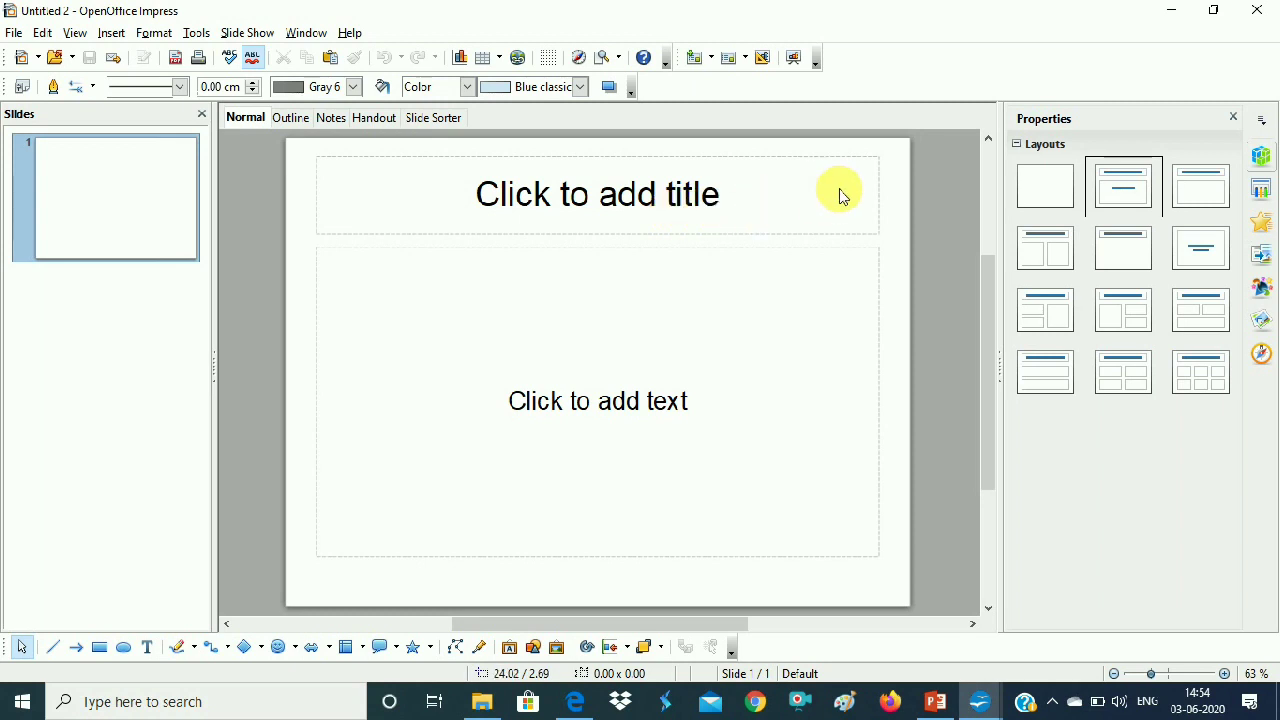
pyautogui.click(1258, 12)
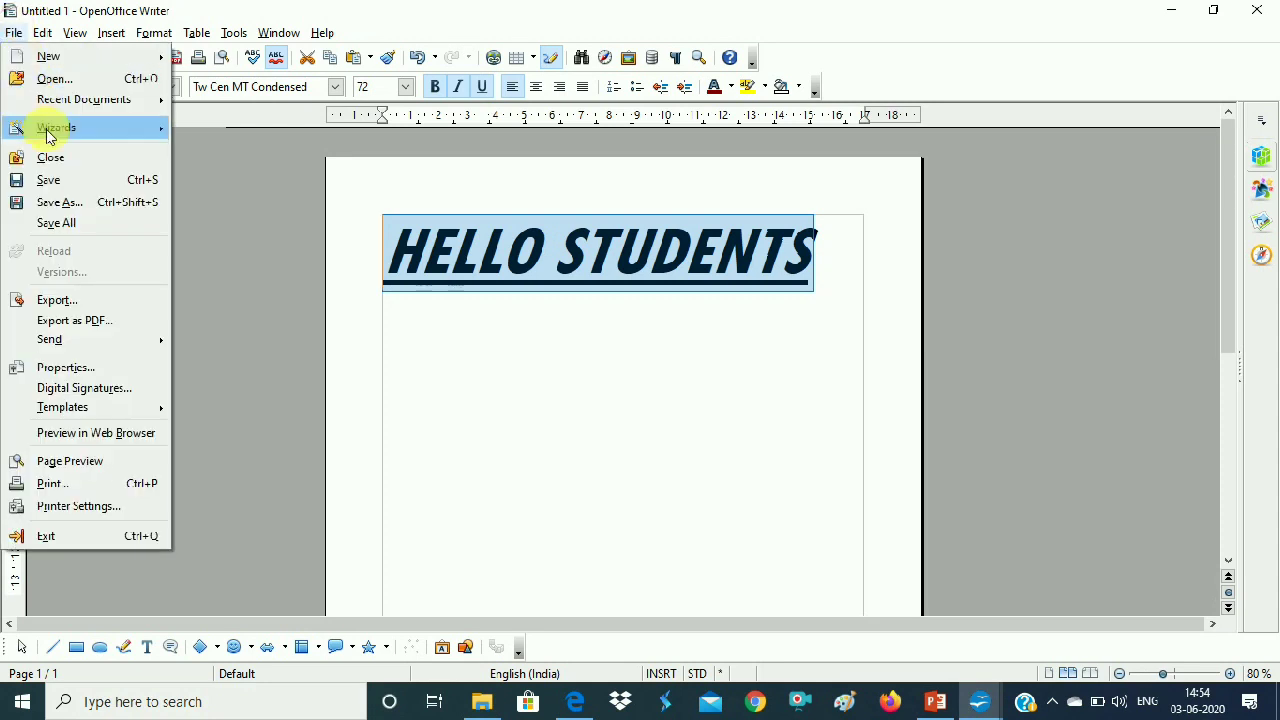
pyautogui.moveTo(49, 128)
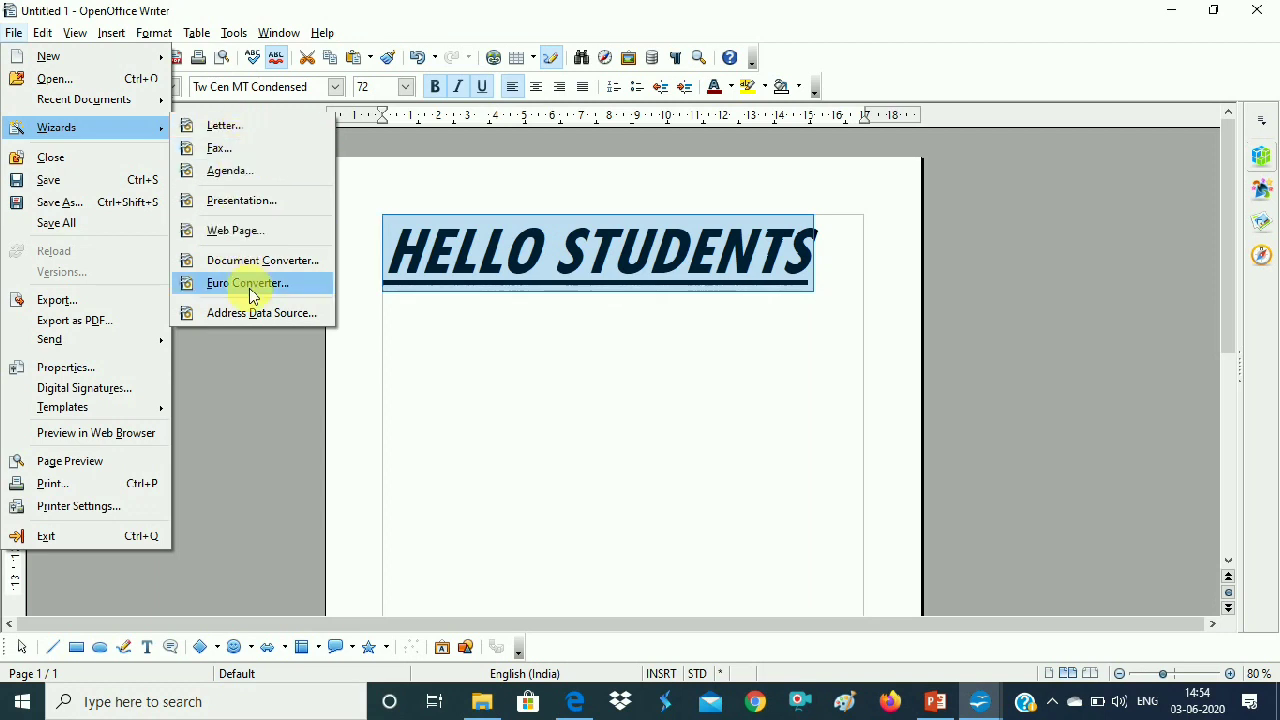
pyautogui.click(540, 365)
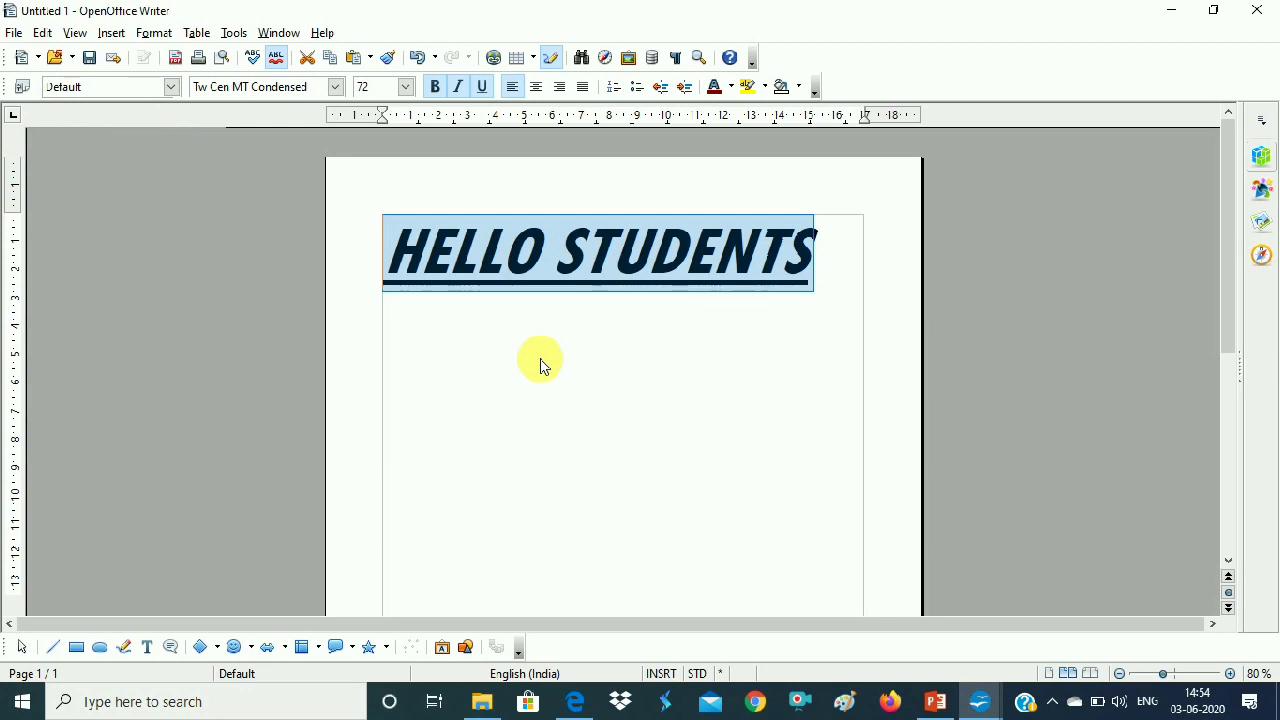
pyautogui.hotkey('alt', 'Tab')
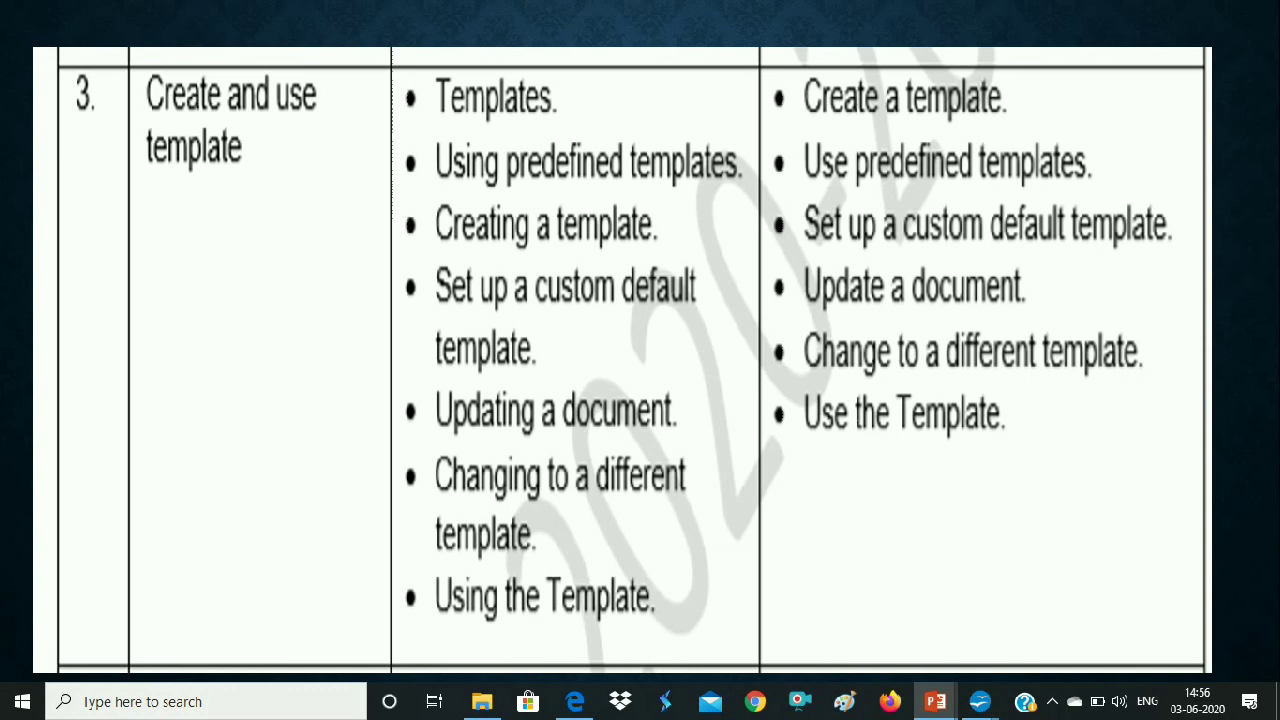
# - Switch to OpenOffice Writer and examine the preview and document properties of TEMPLATE1 among the saved templates
pyautogui.hotkey('alt', 'Tab')
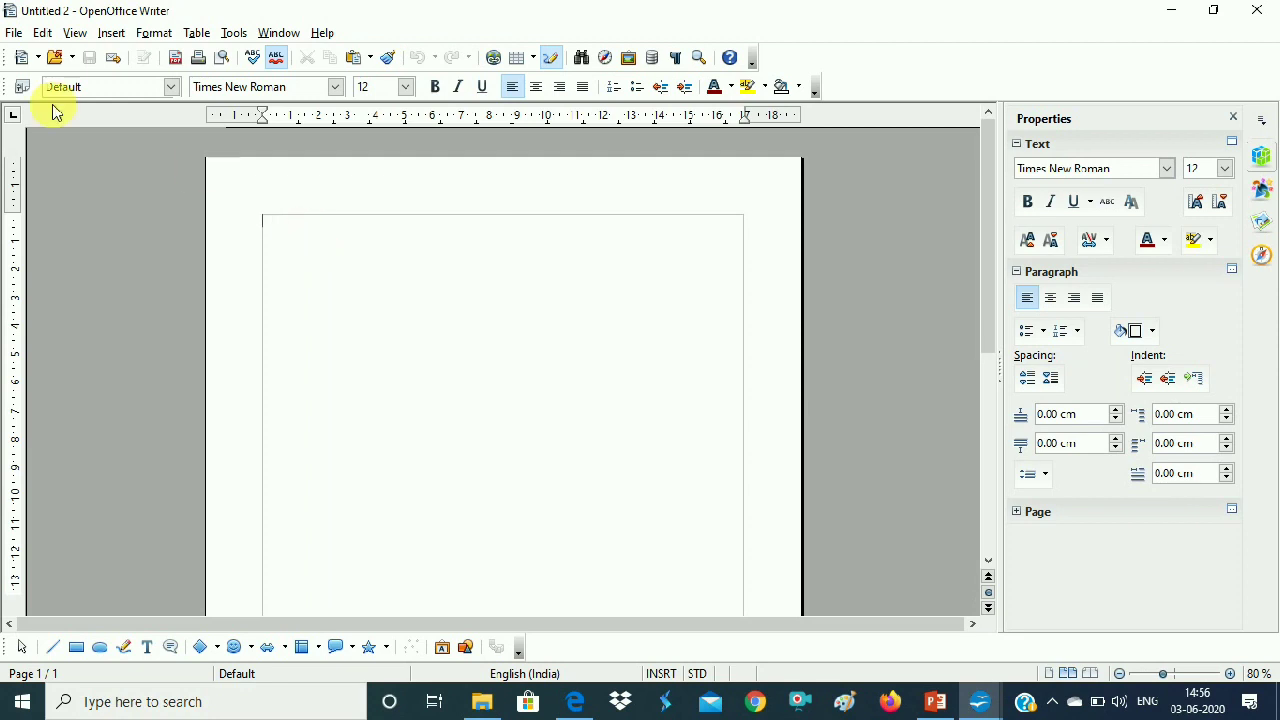
pyautogui.click(15, 33)
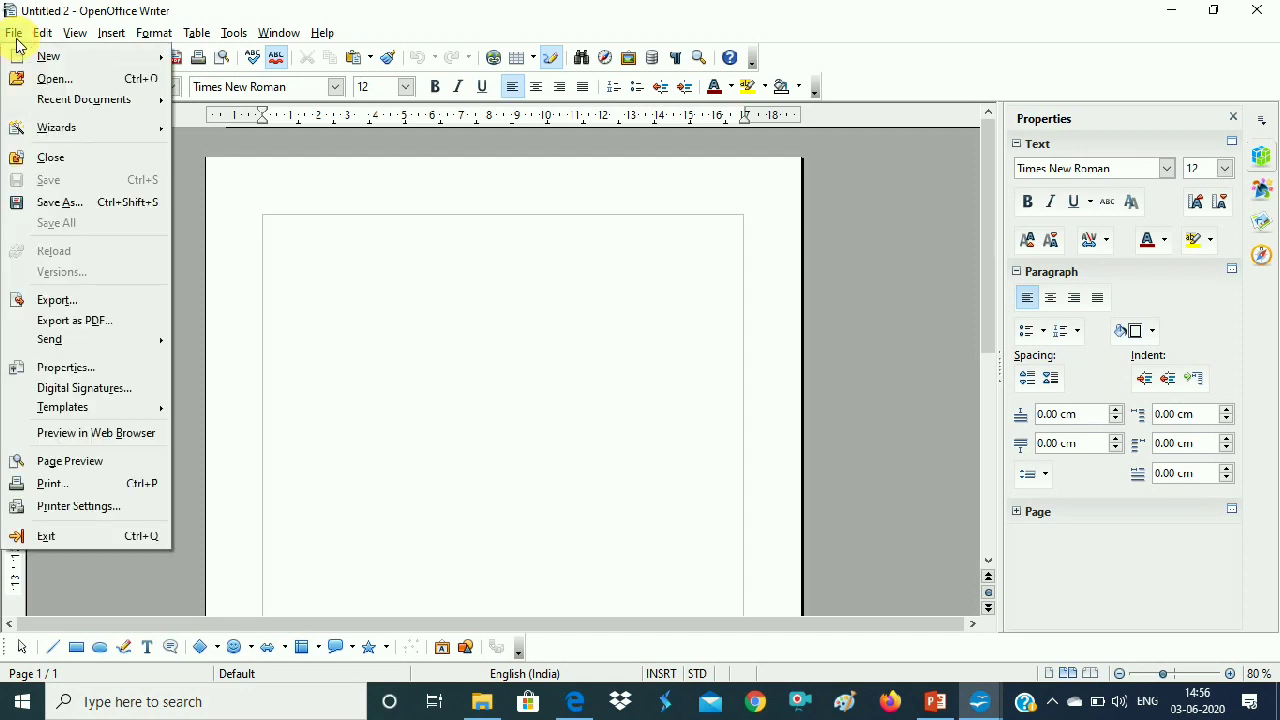
pyautogui.moveTo(75, 65)
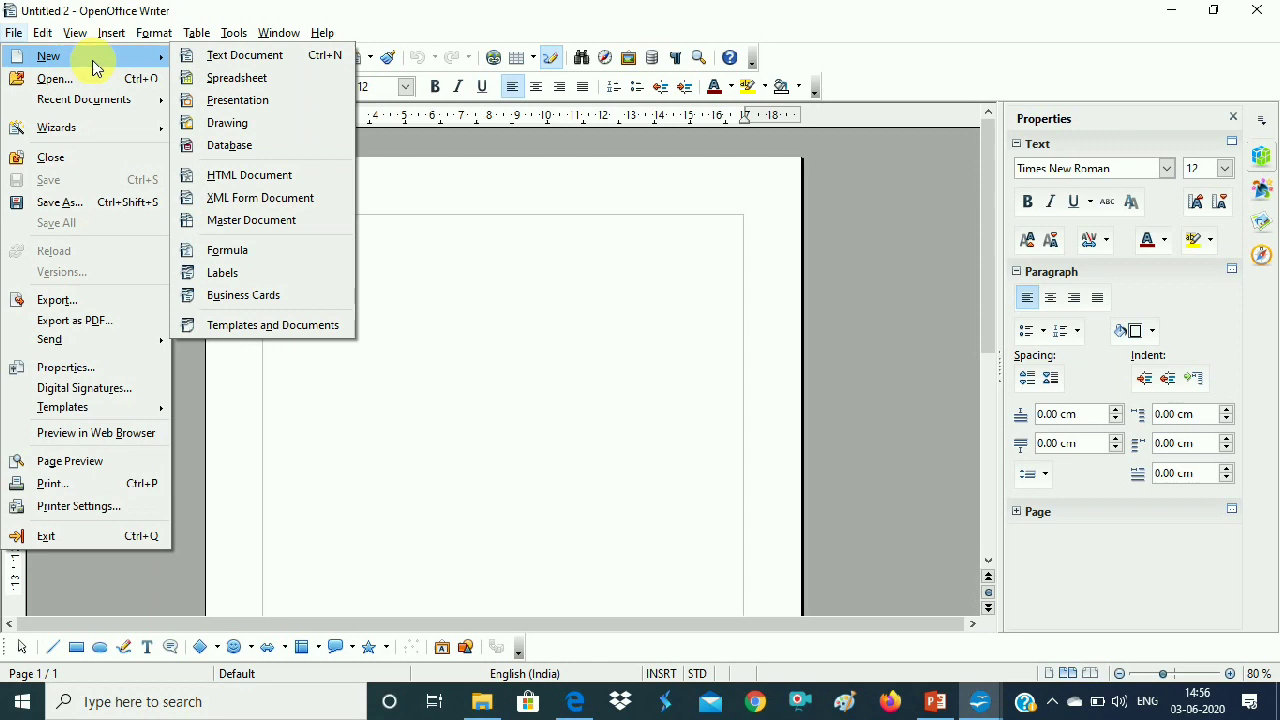
pyautogui.click(260, 326)
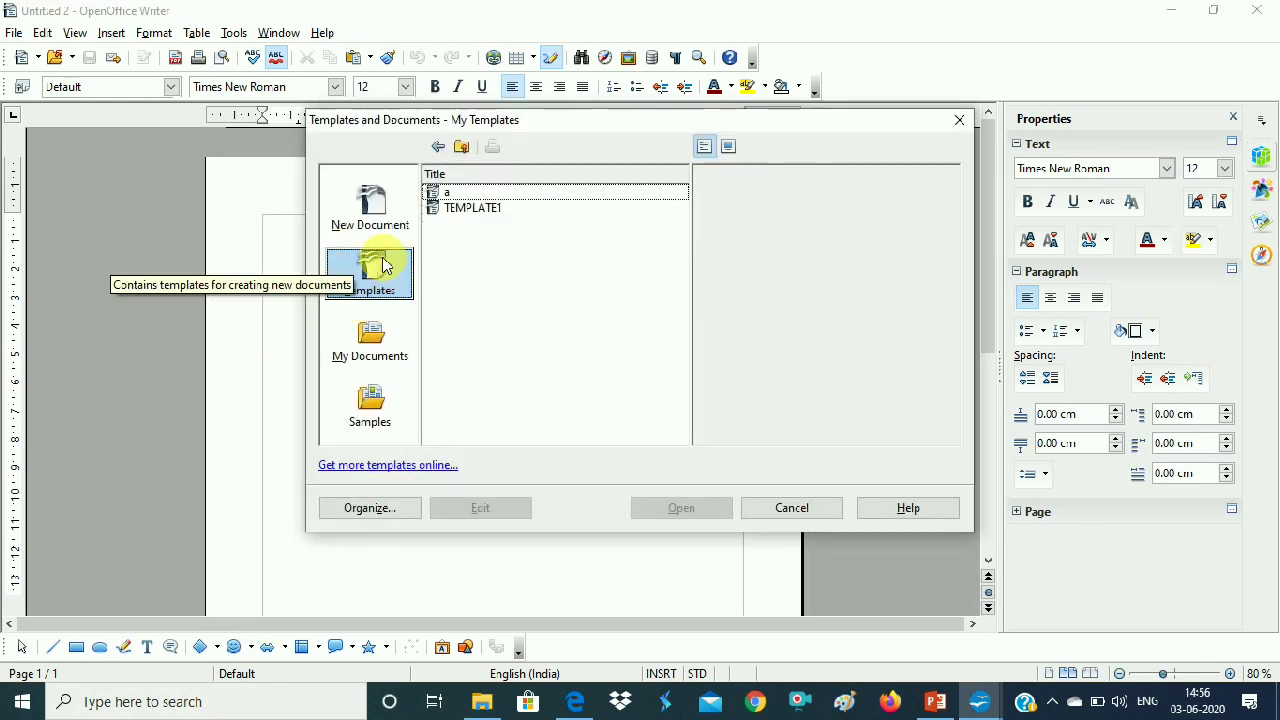
pyautogui.click(398, 288)
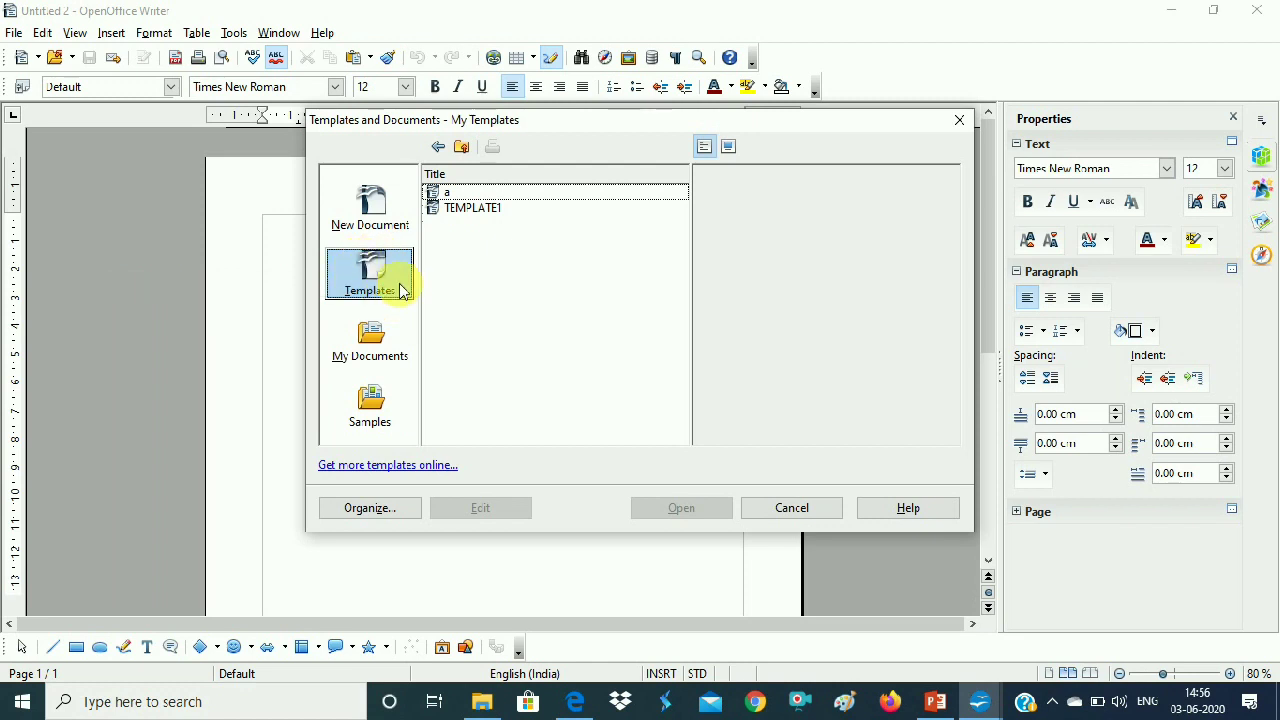
pyautogui.click(470, 213)
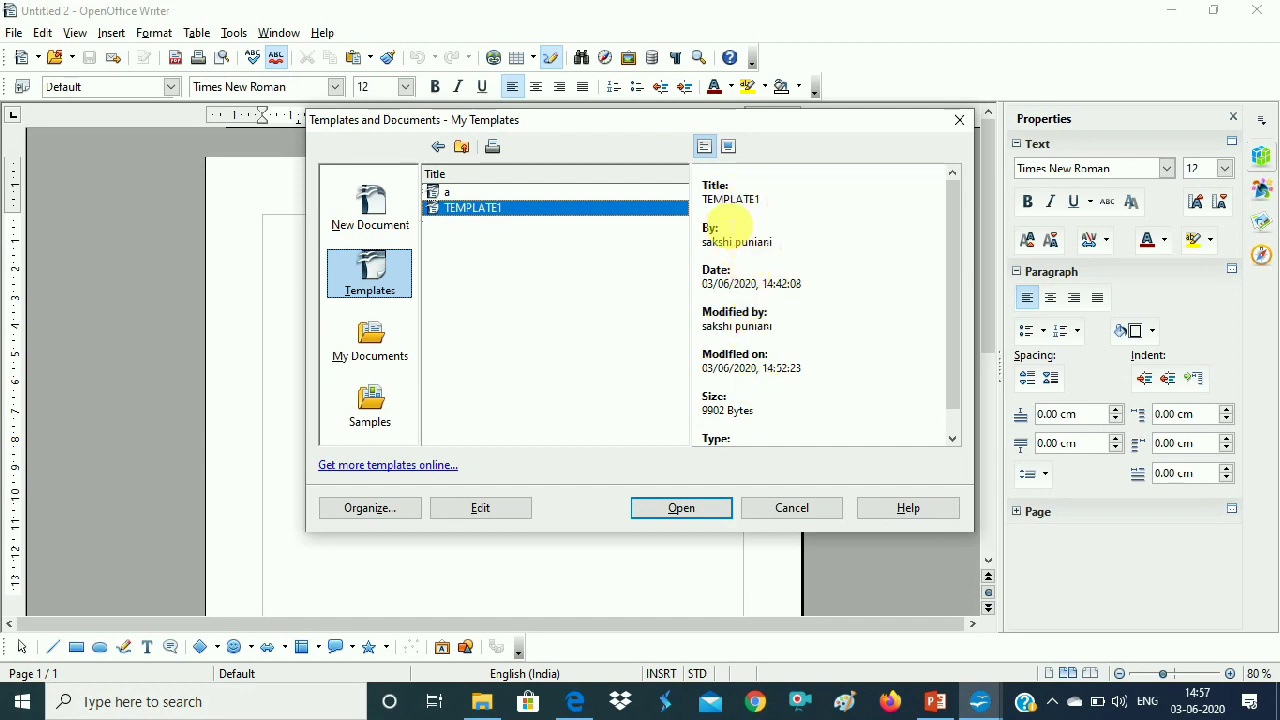
pyautogui.click(731, 150)
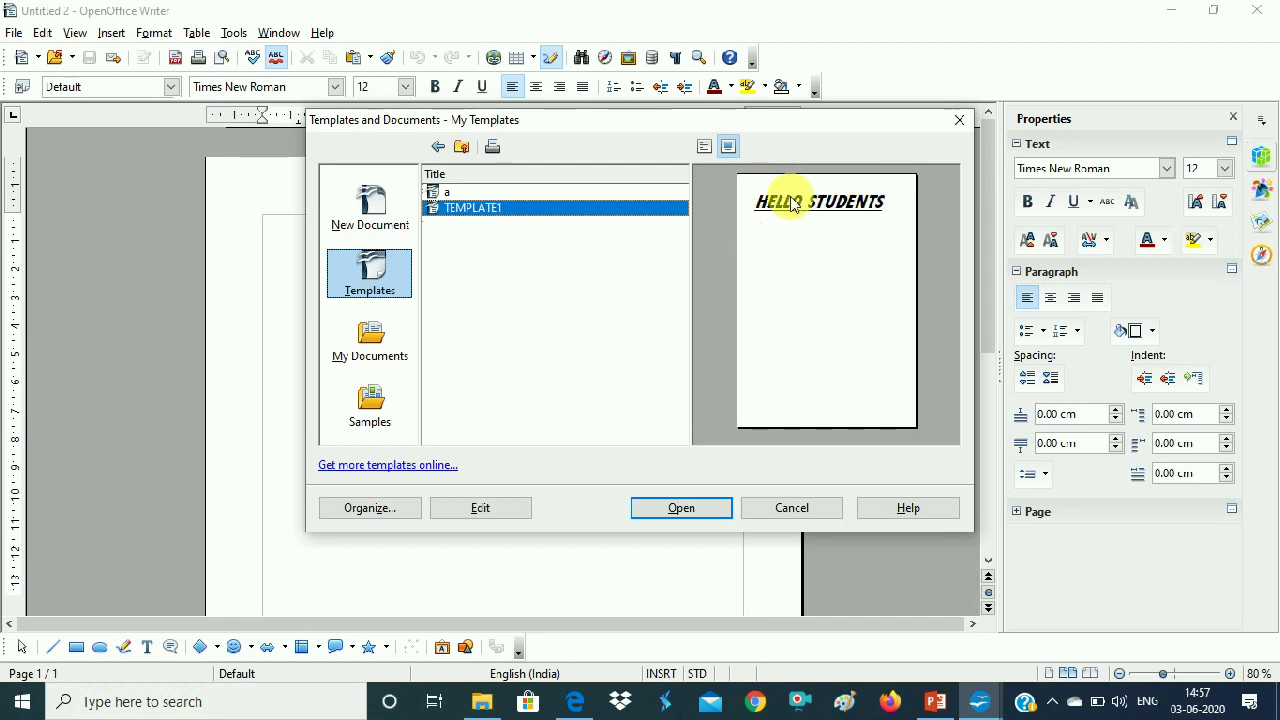
pyautogui.click(704, 148)
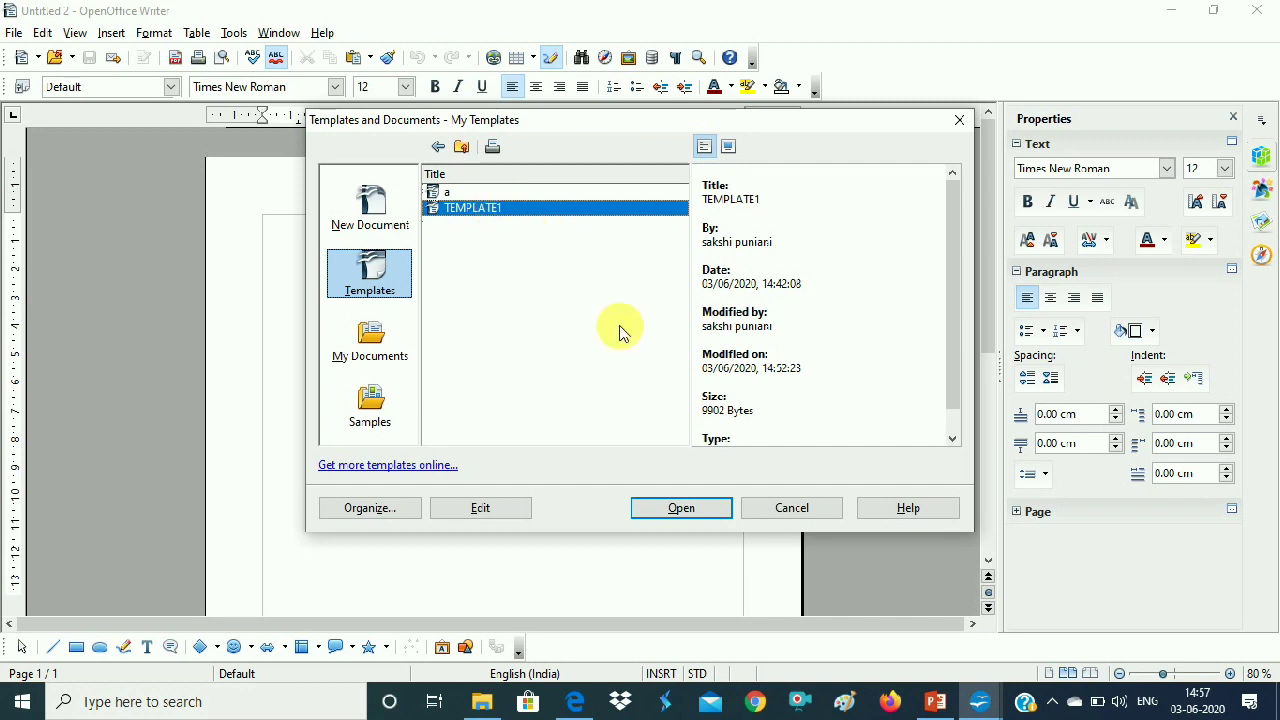
# - Create a document from TEMPLATE1 and replace the HELLO STUDENTS line with GOOD AFTERNOON
pyautogui.click(683, 508)
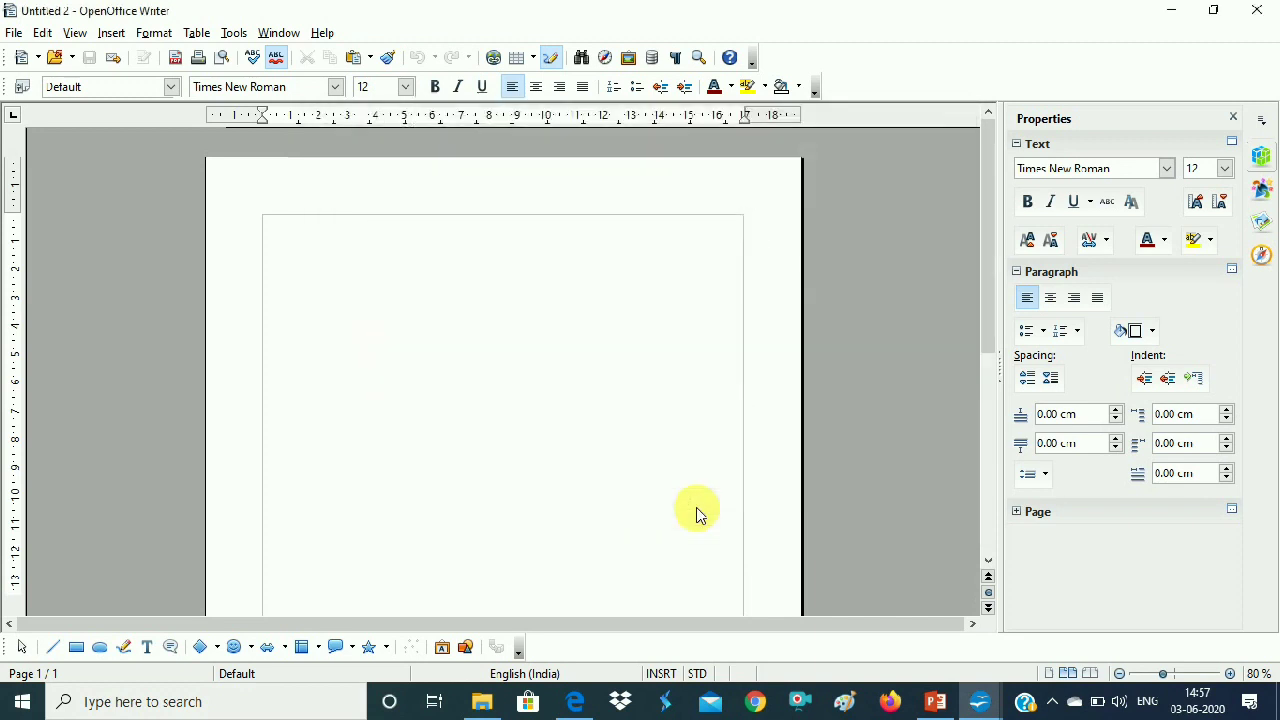
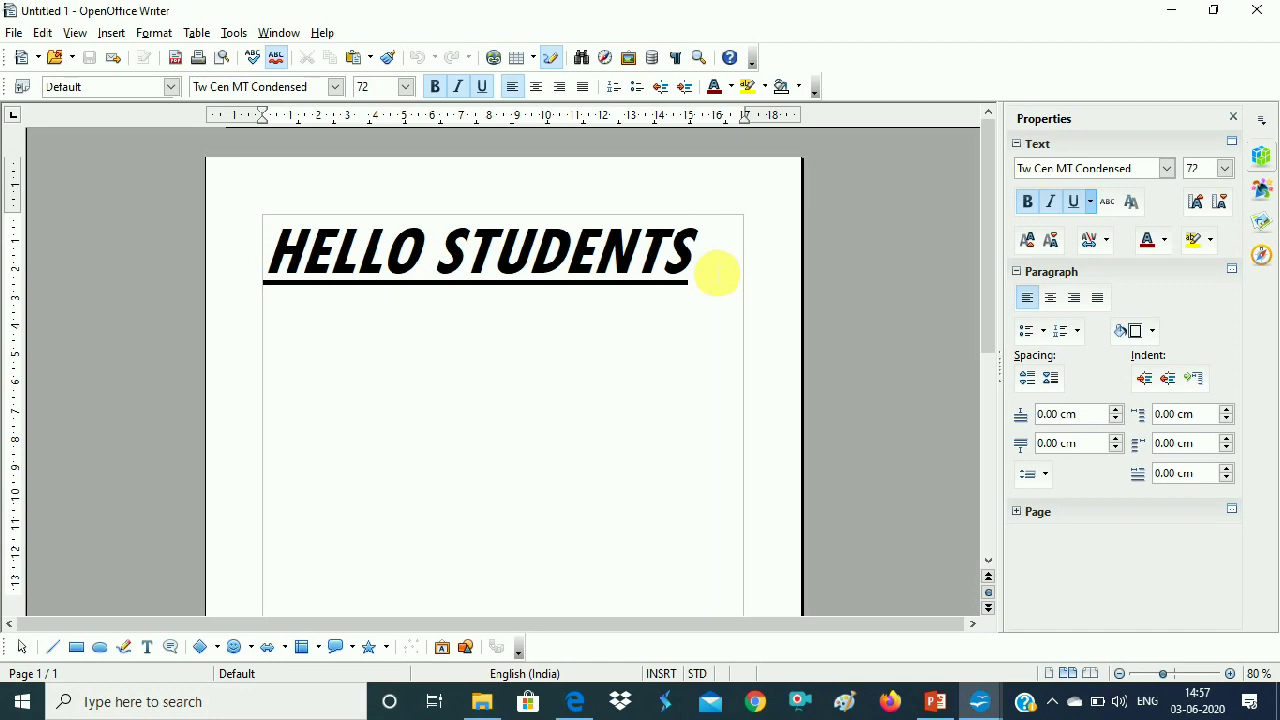
pyautogui.moveTo(716, 272); pyautogui.dragTo(223, 229)
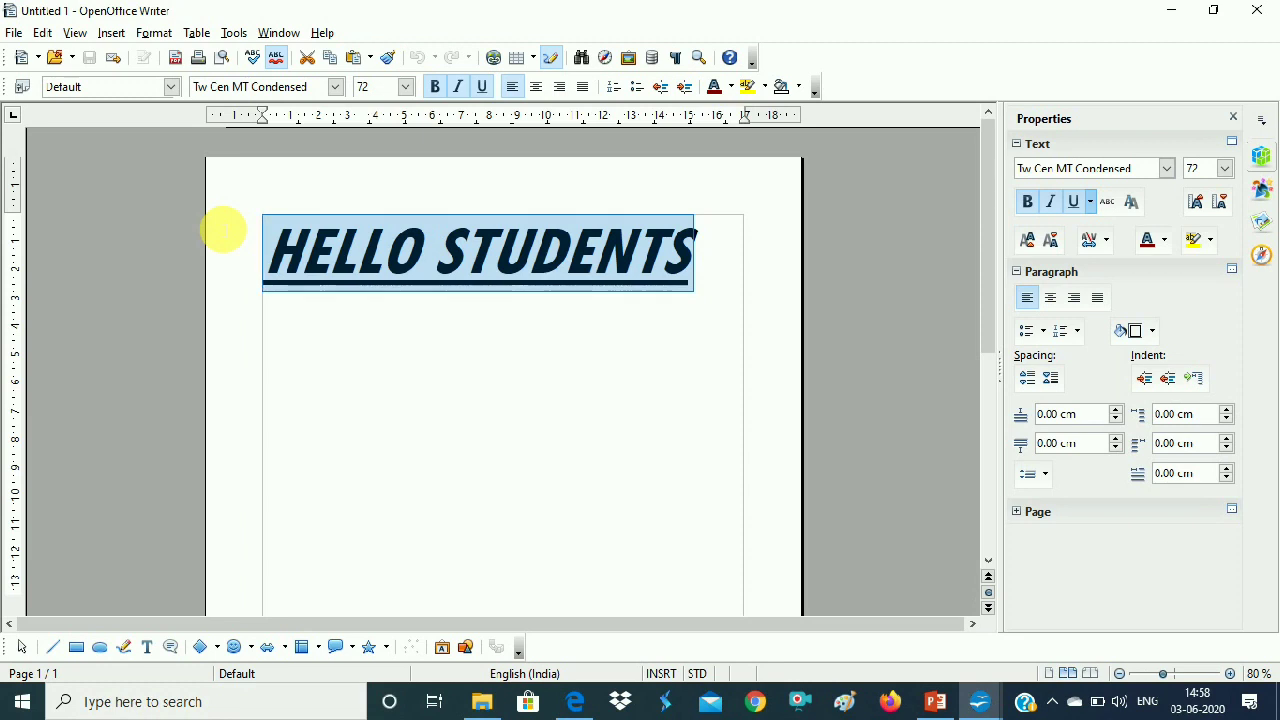
pyautogui.write('GOO')
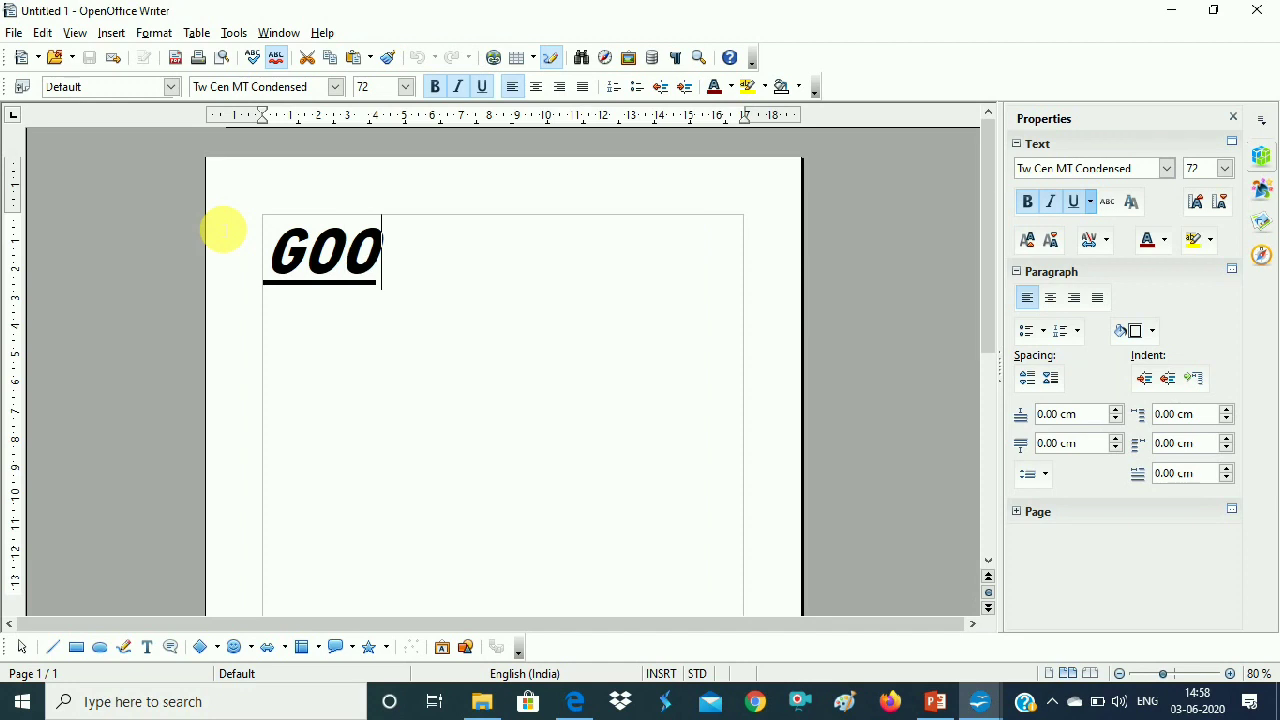
pyautogui.write('D AFTERN')
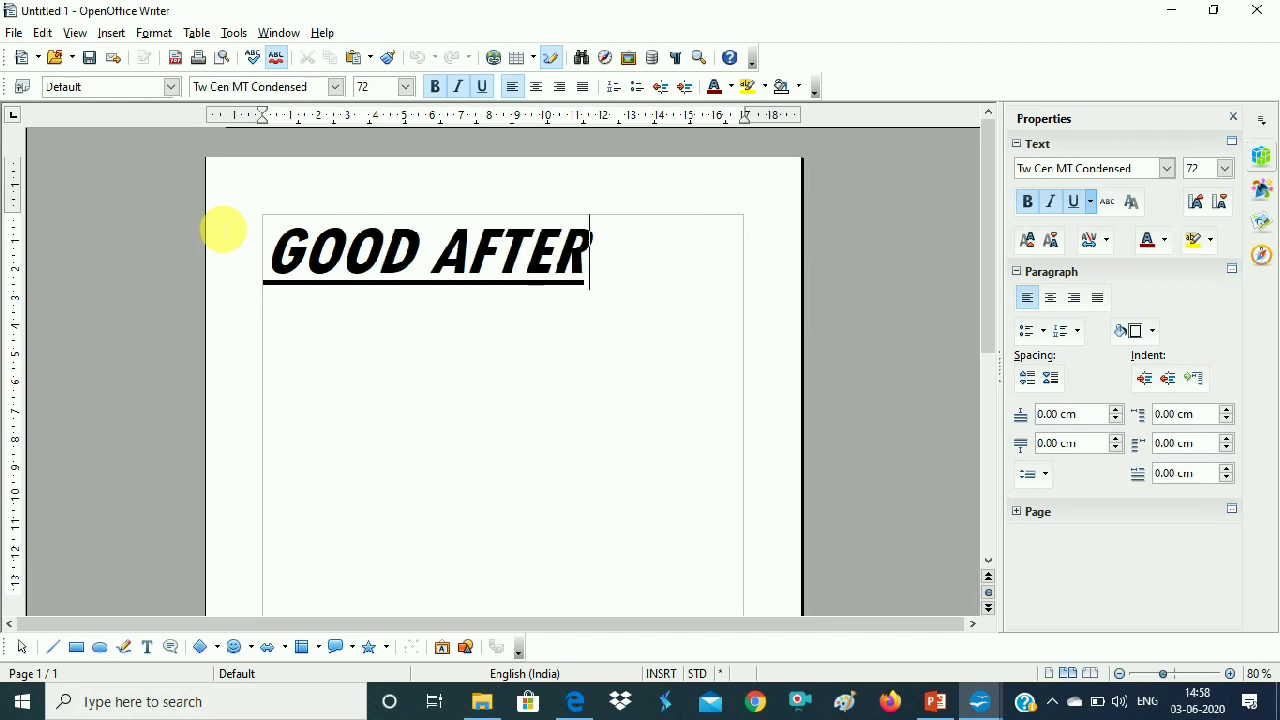
pyautogui.write('OON')
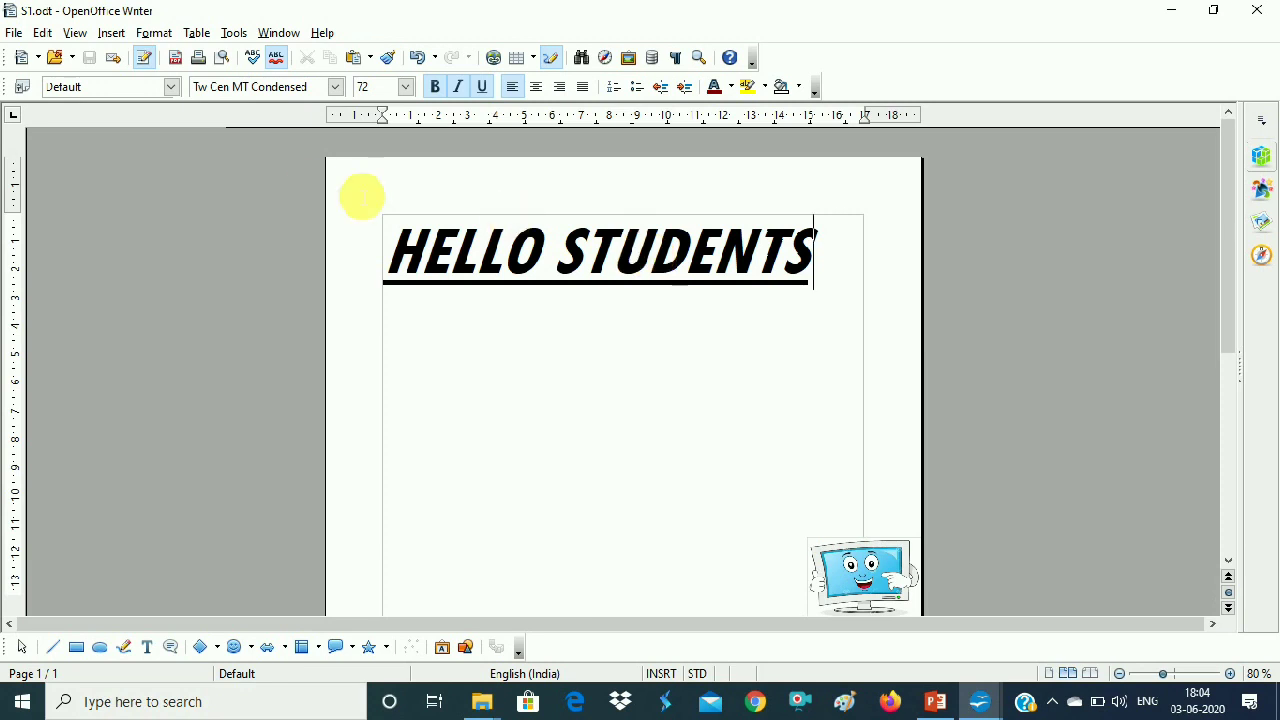
# - Set TEMPLATE1 from My Templates as the default template, and close the template dialogs
pyautogui.click(18, 34)
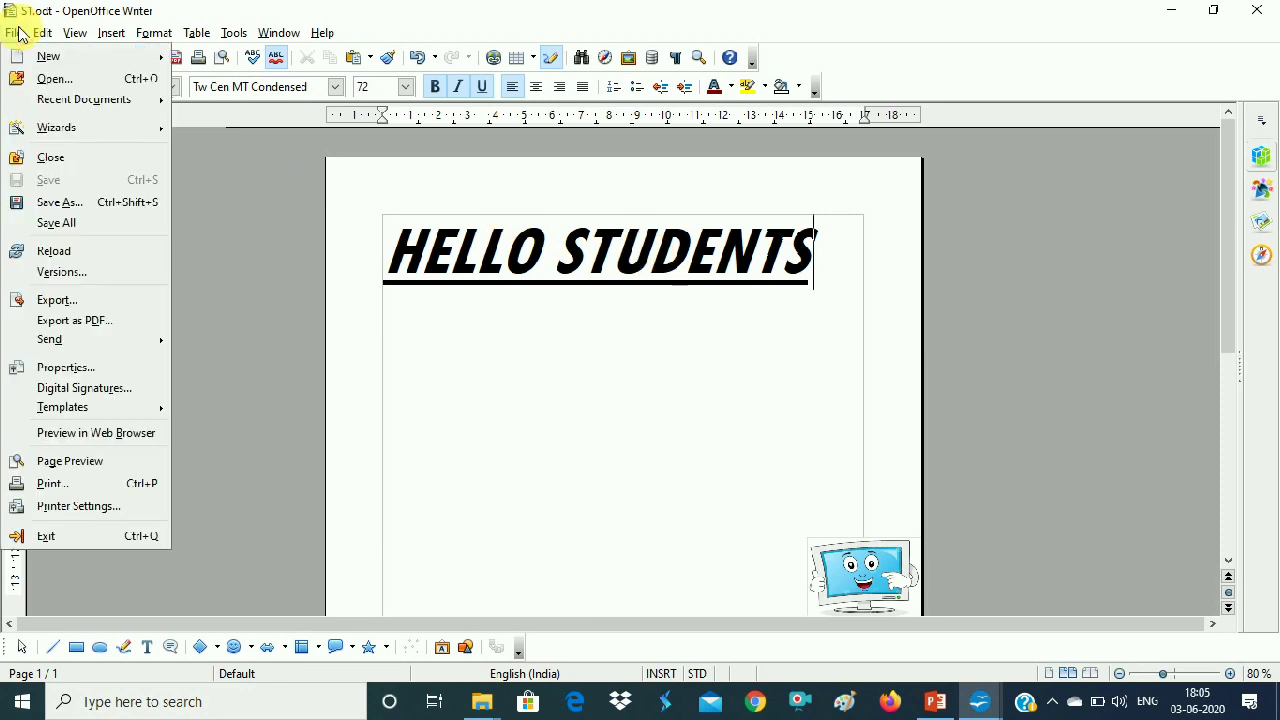
pyautogui.moveTo(48, 56)
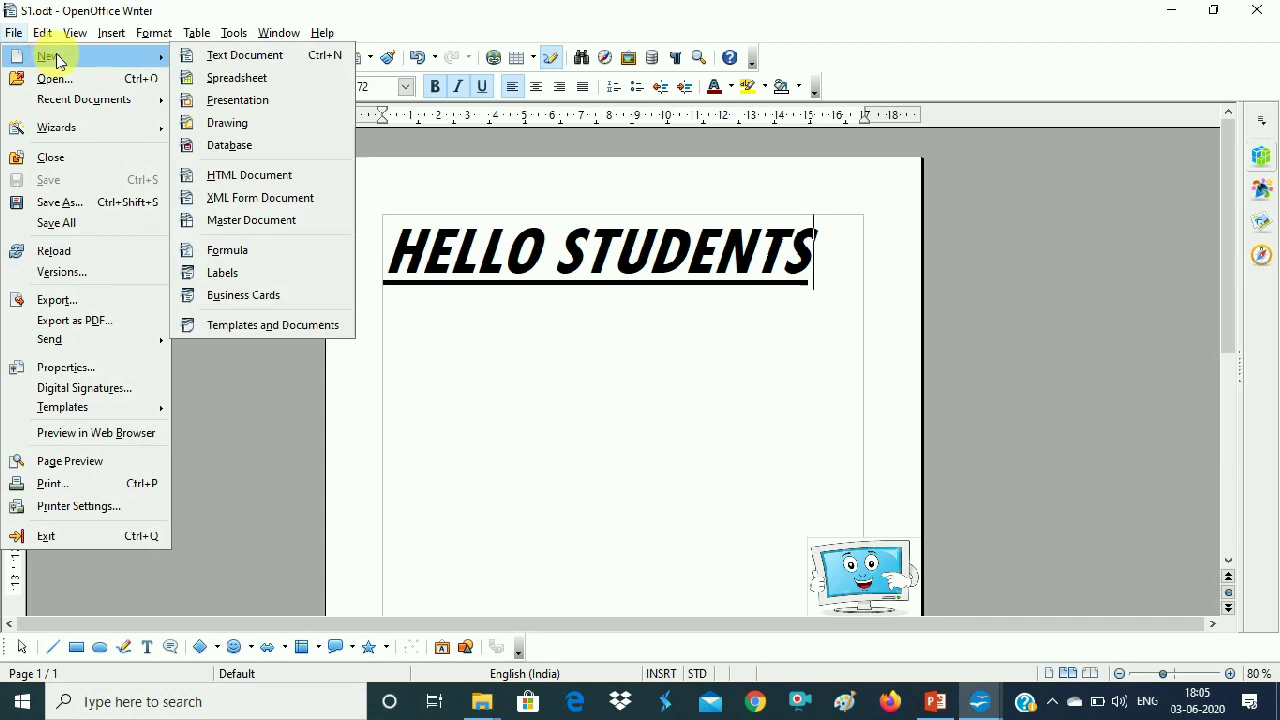
pyautogui.click(297, 325)
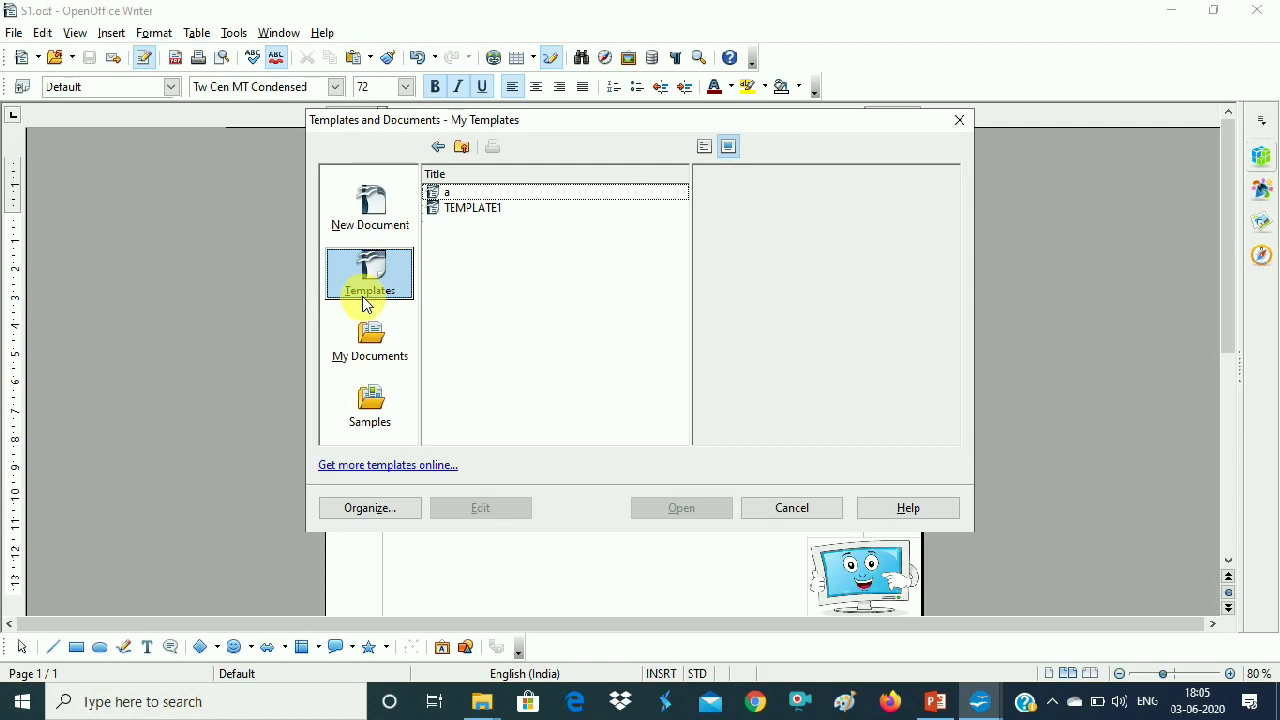
pyautogui.click(466, 209)
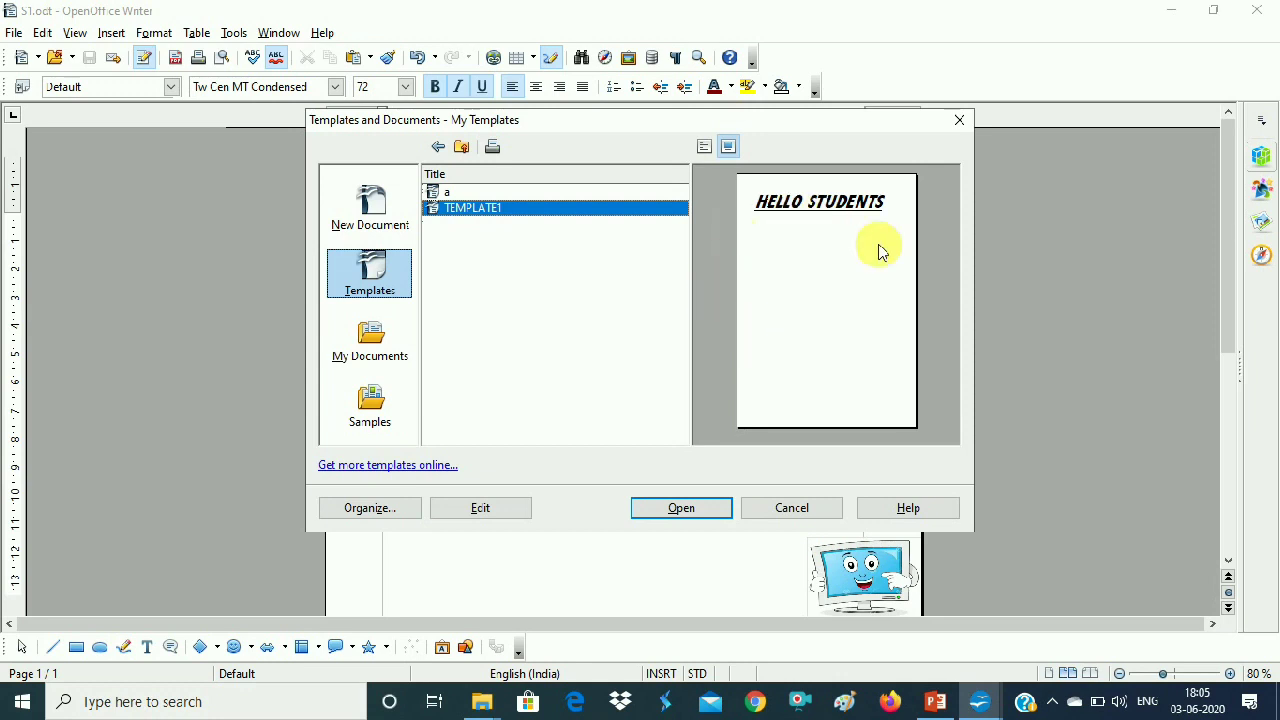
pyautogui.click(400, 513)
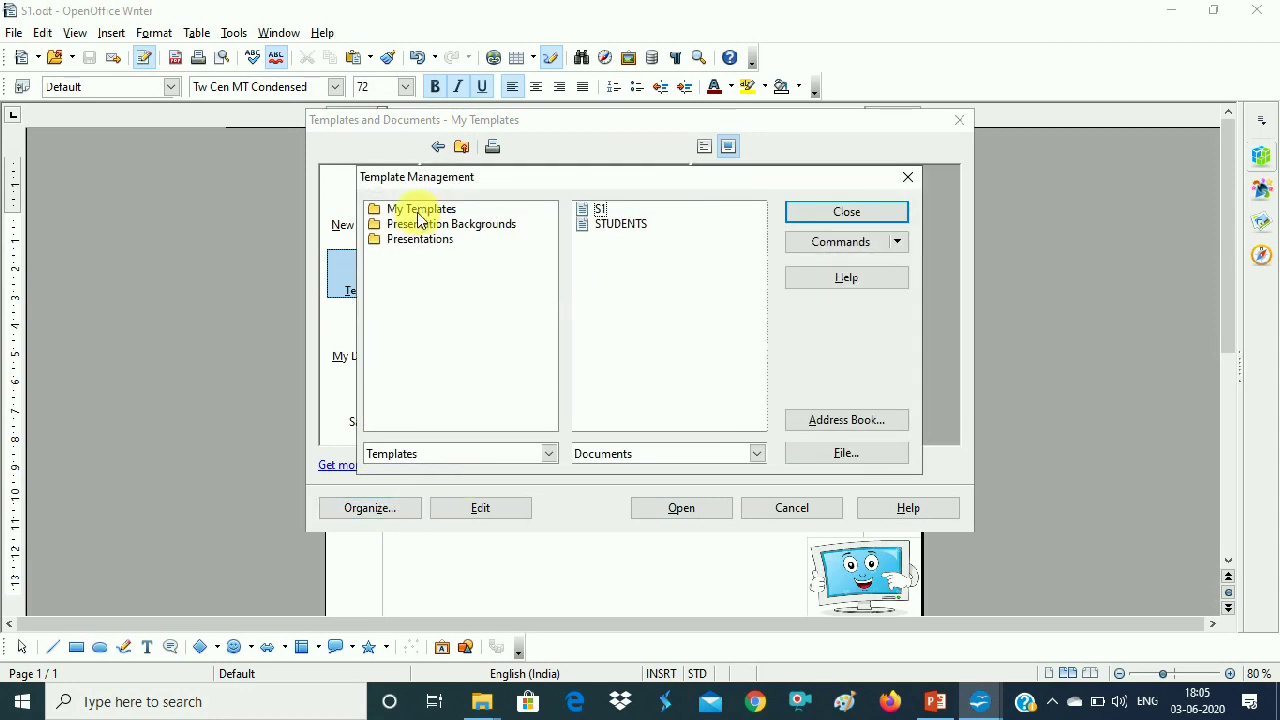
pyautogui.doubleClick(420, 212)
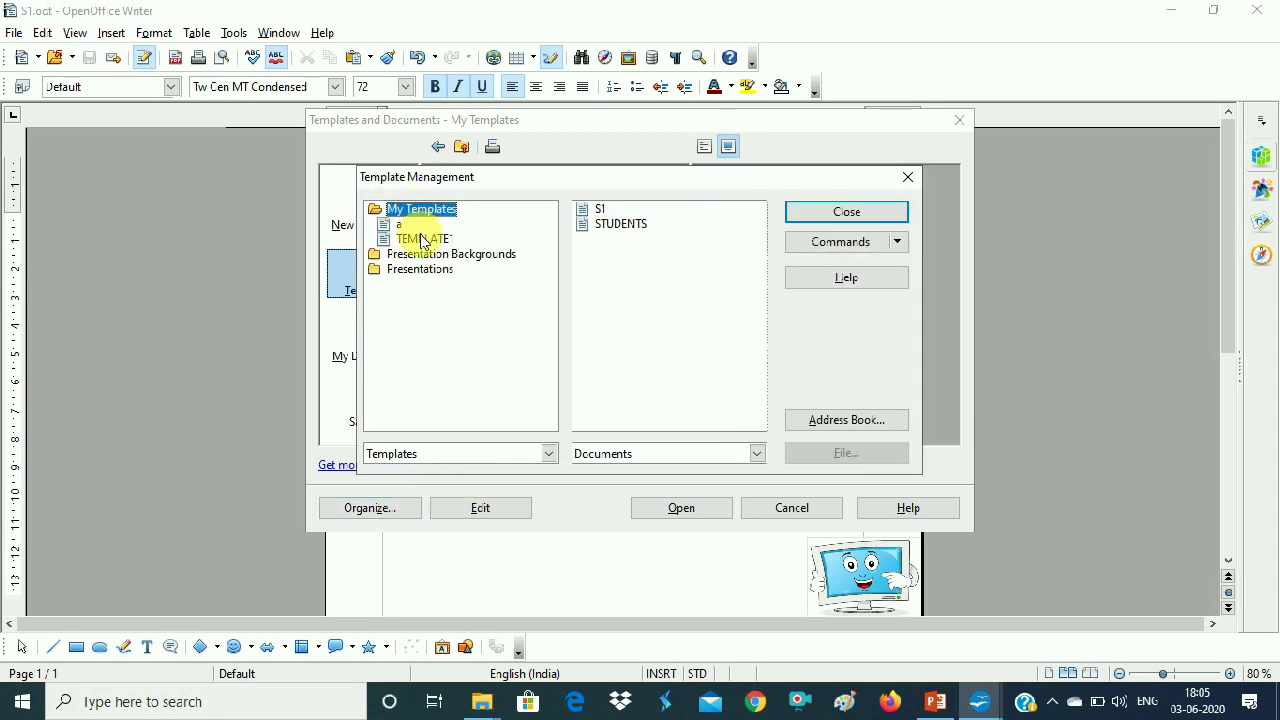
pyautogui.click(423, 239)
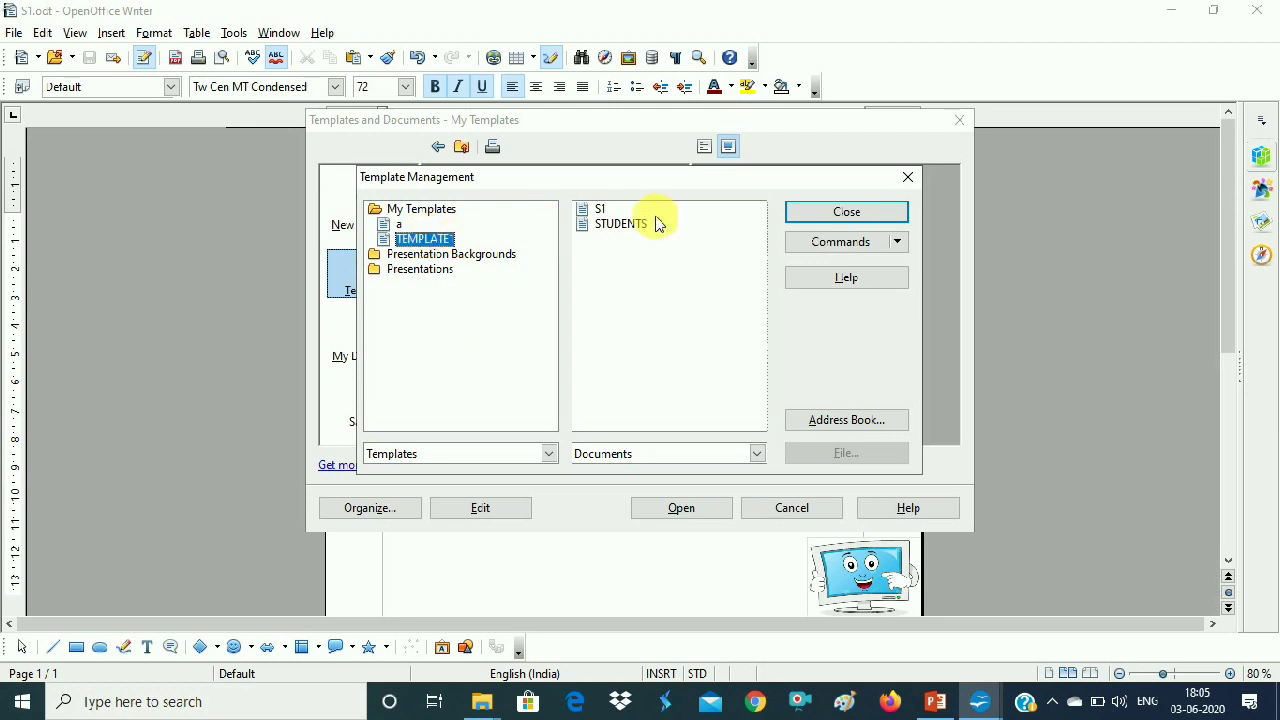
pyautogui.click(900, 245)
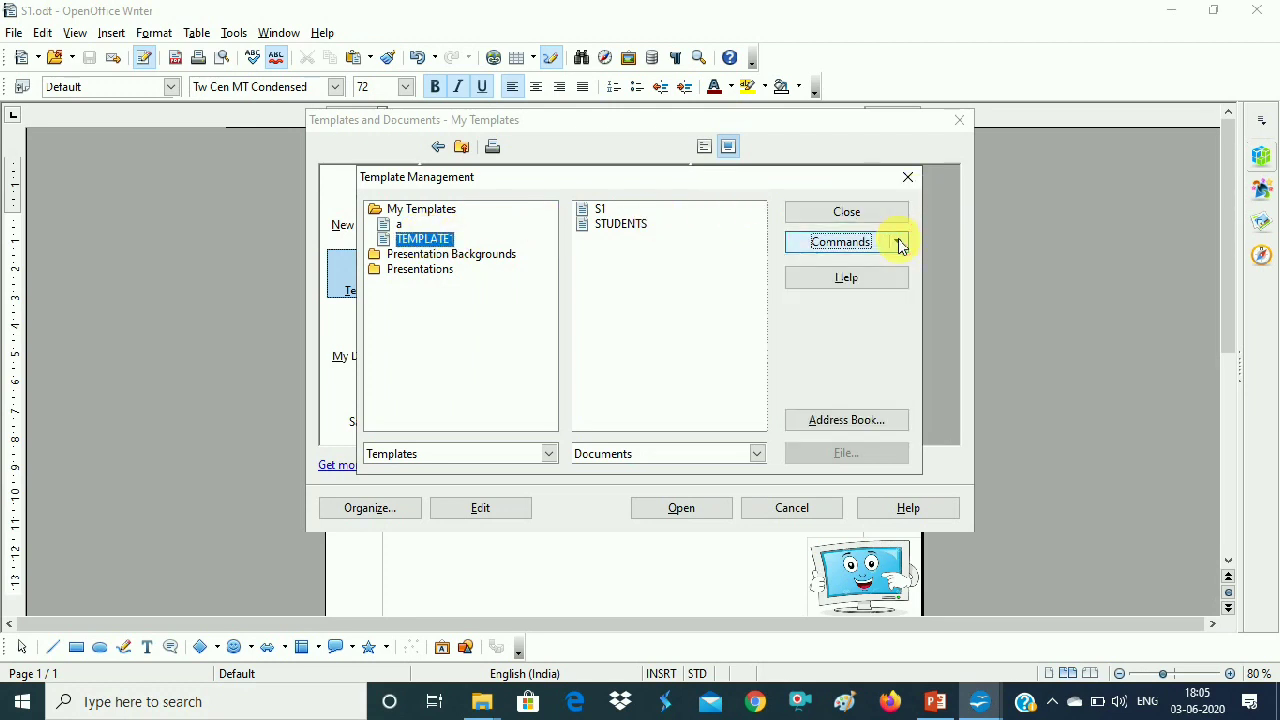
pyautogui.click(900, 245)
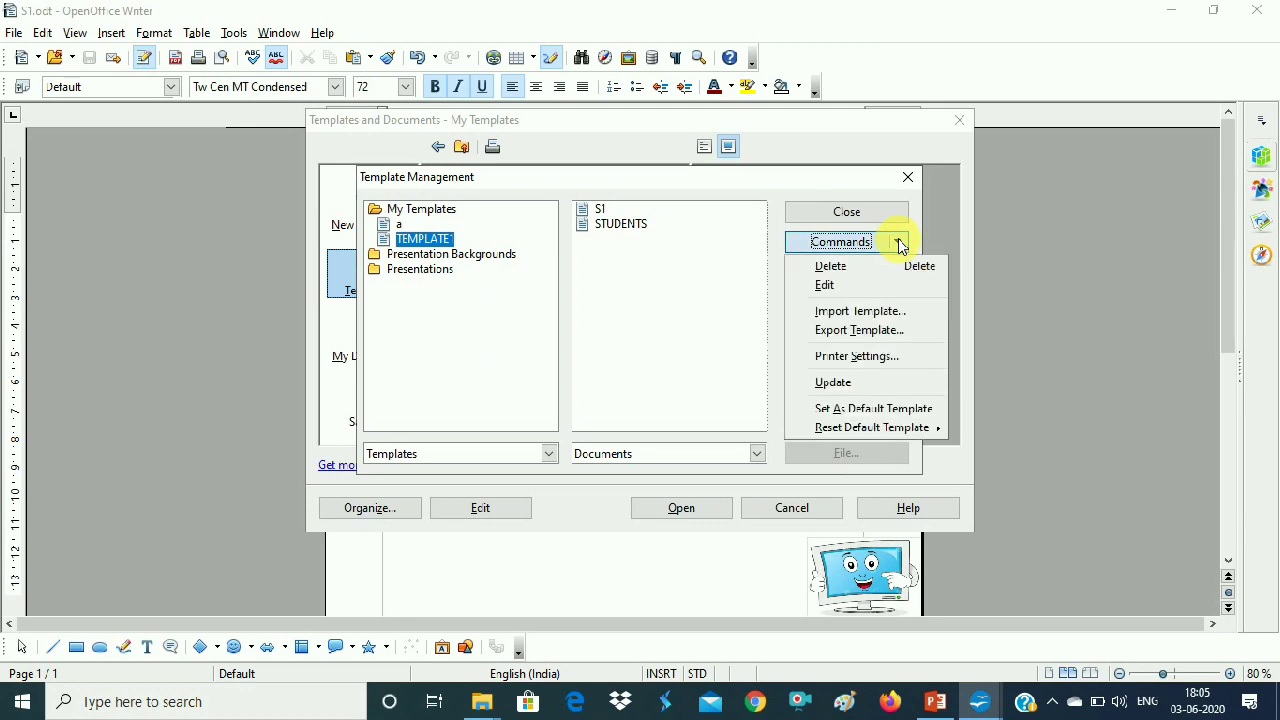
pyautogui.click(884, 418)
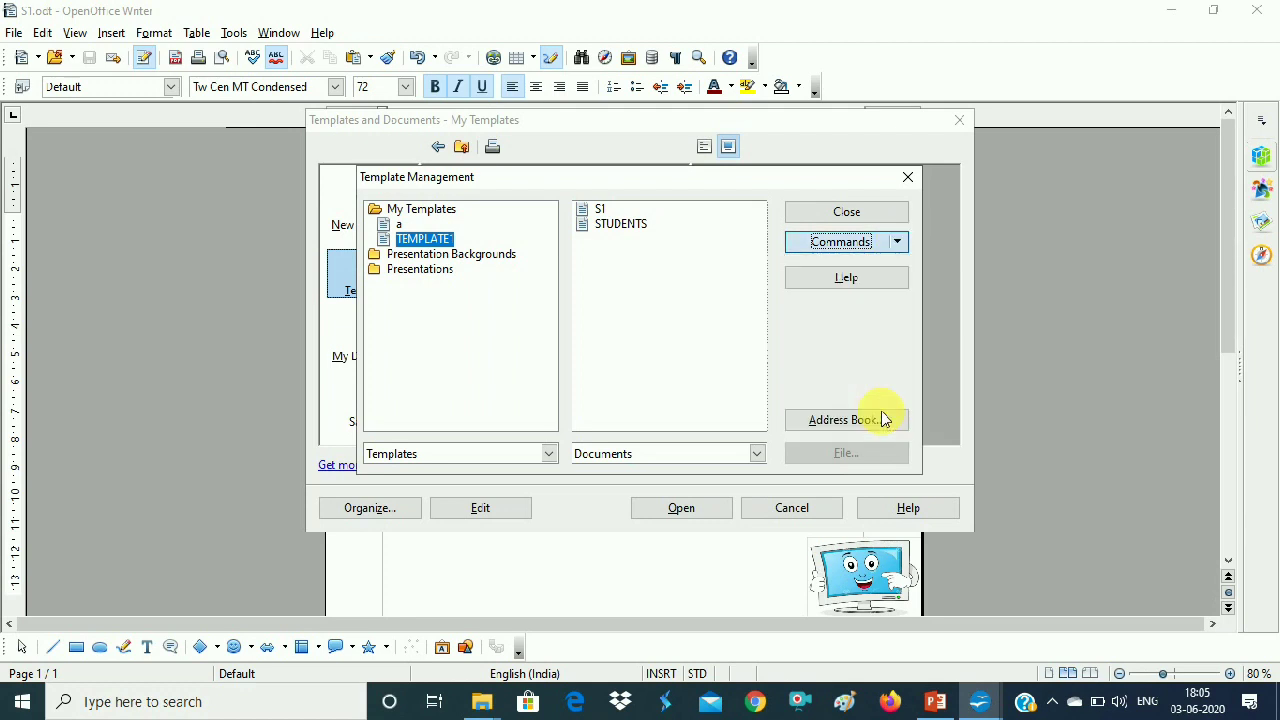
pyautogui.click(906, 182)
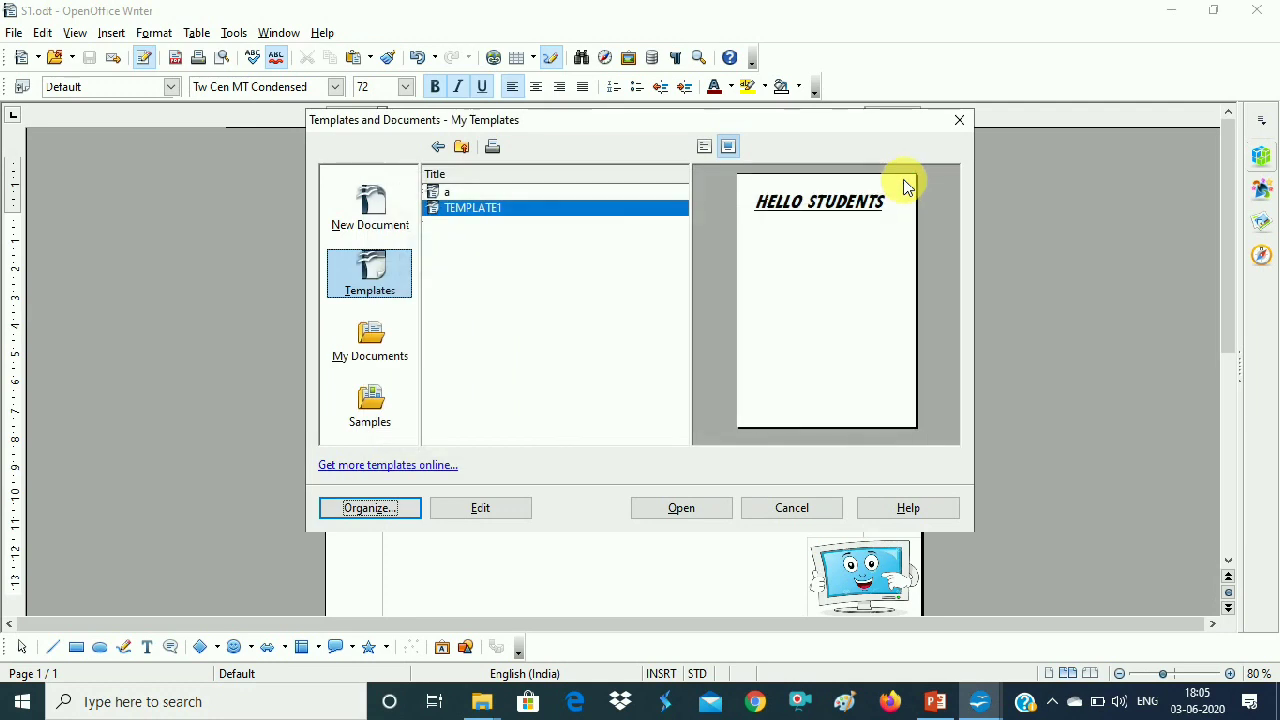
pyautogui.click(955, 121)
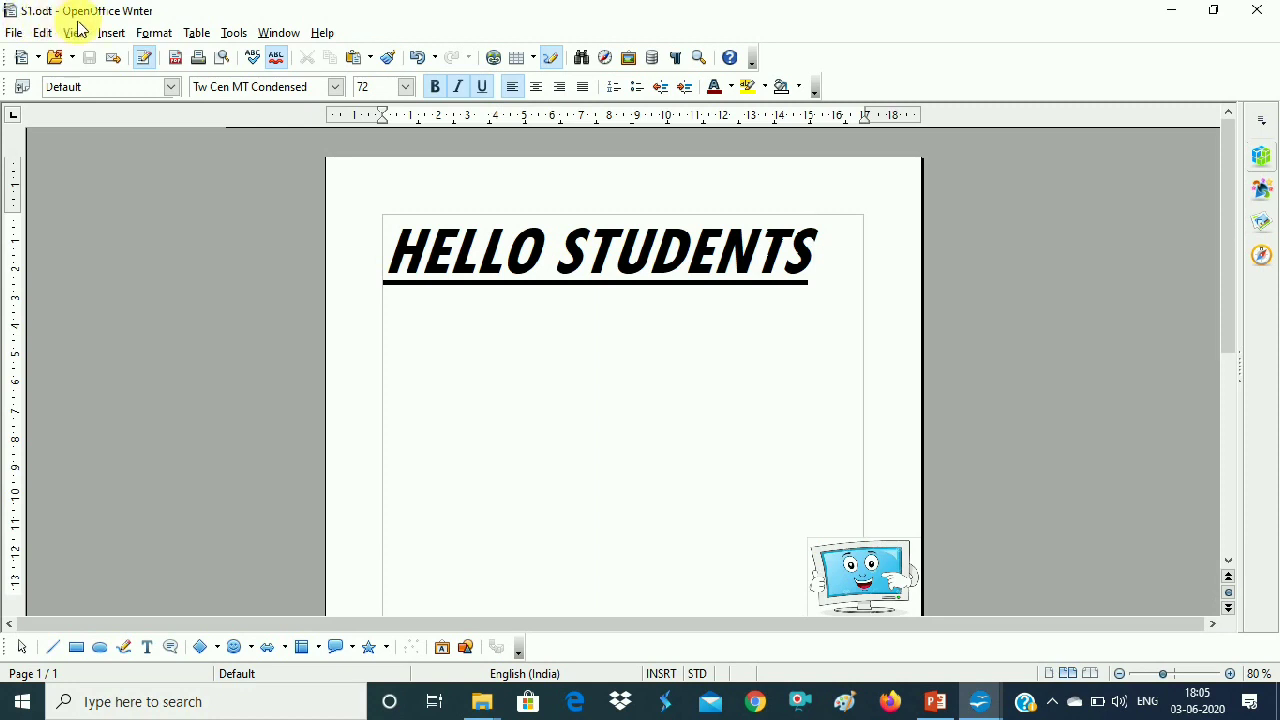
# - Create a new text document based on the default template and switch to its Untitled 6 window
pyautogui.click(14, 34)
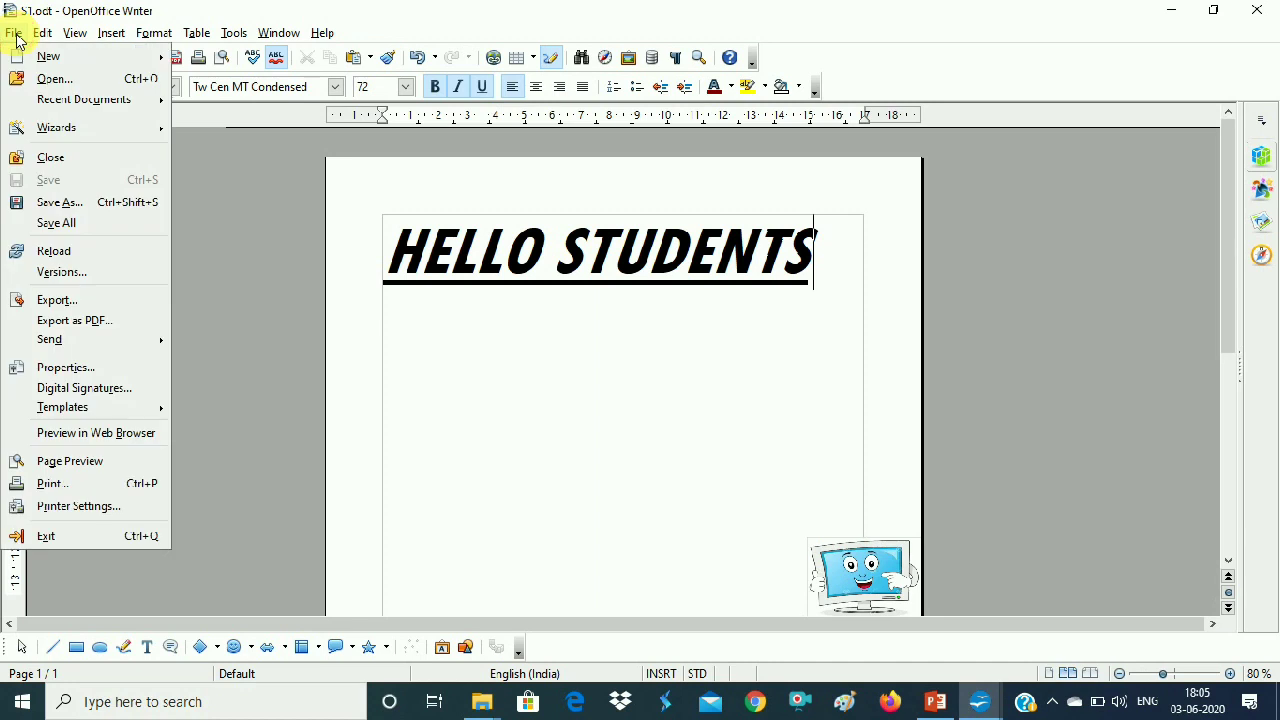
pyautogui.moveTo(68, 56)
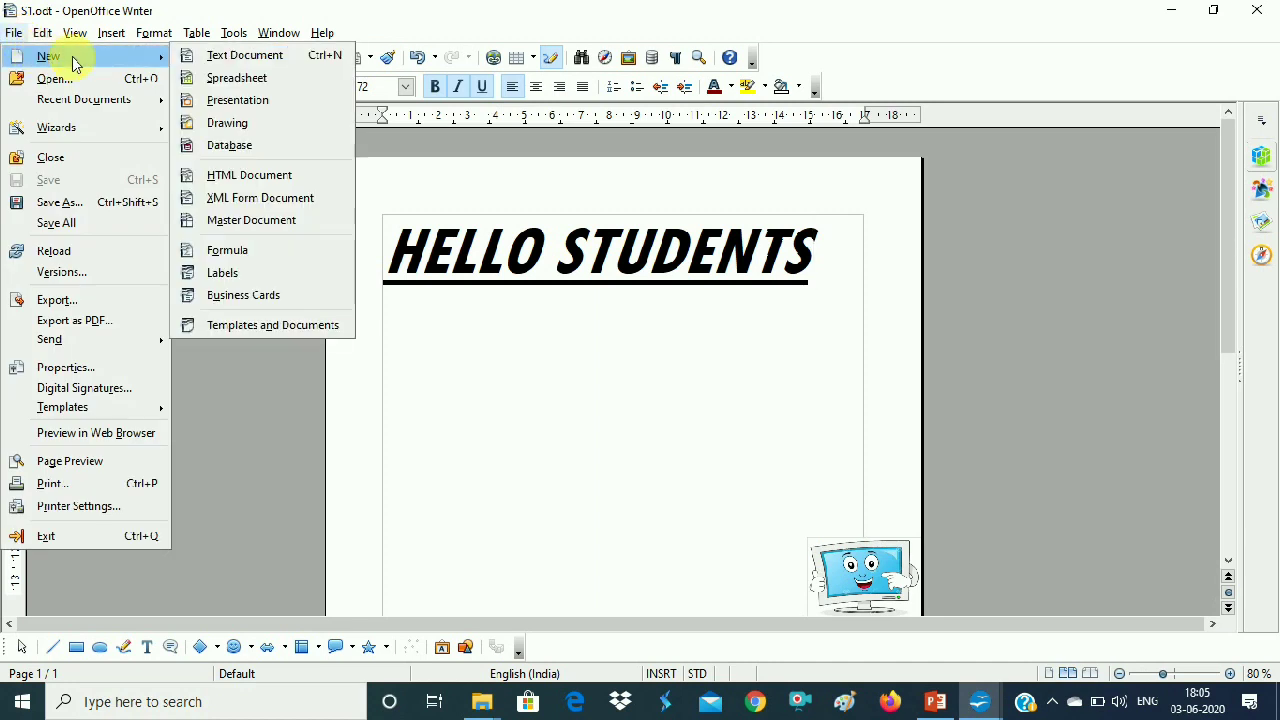
pyautogui.click(236, 58)
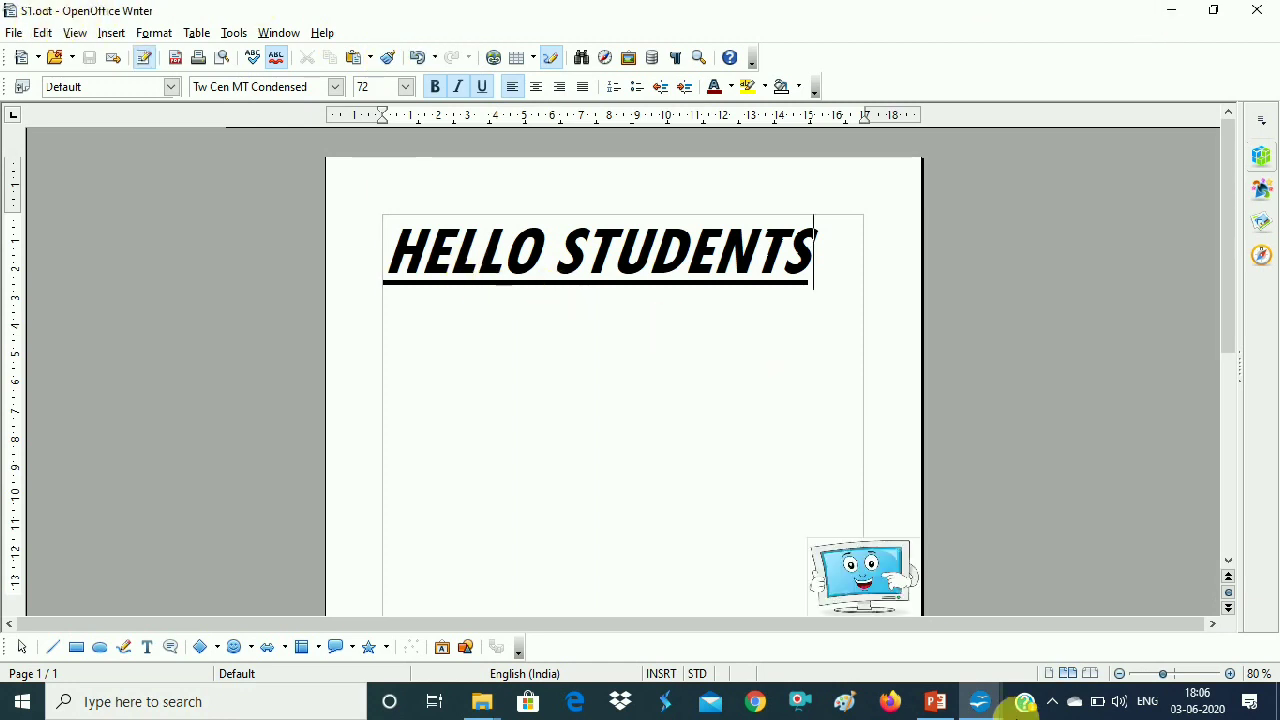
pyautogui.click(990, 706)
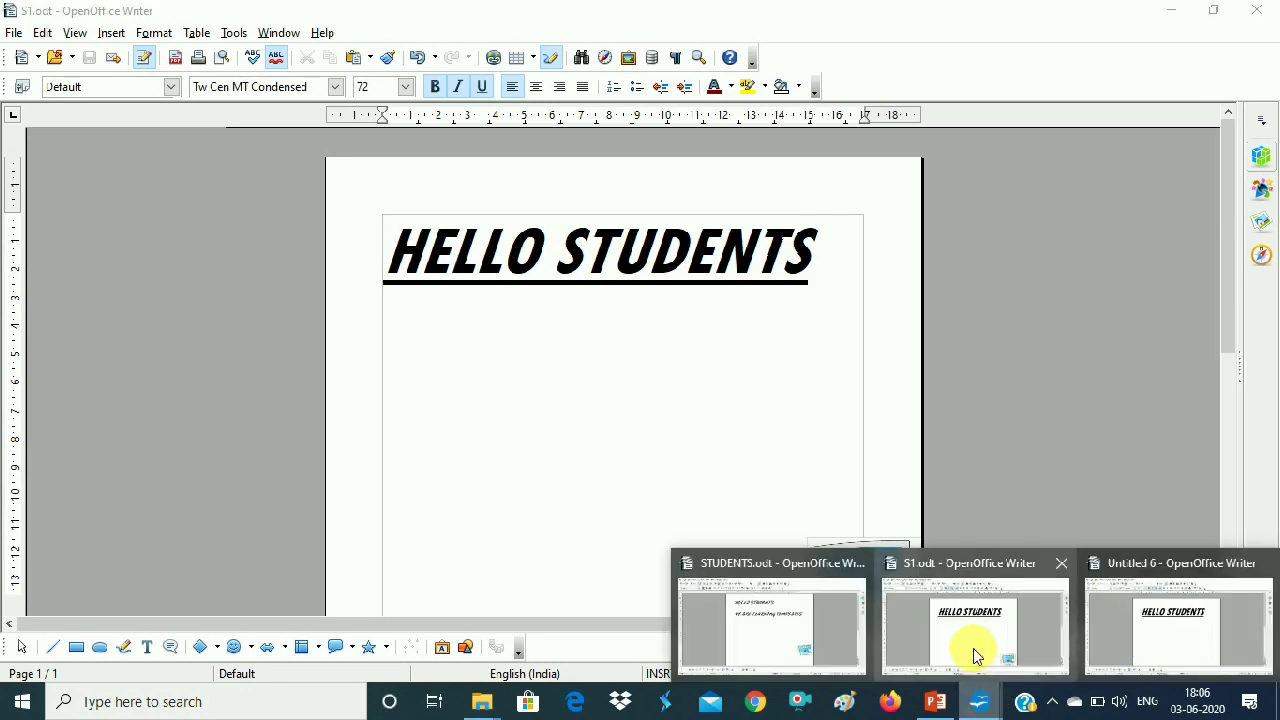
pyautogui.click(1142, 615)
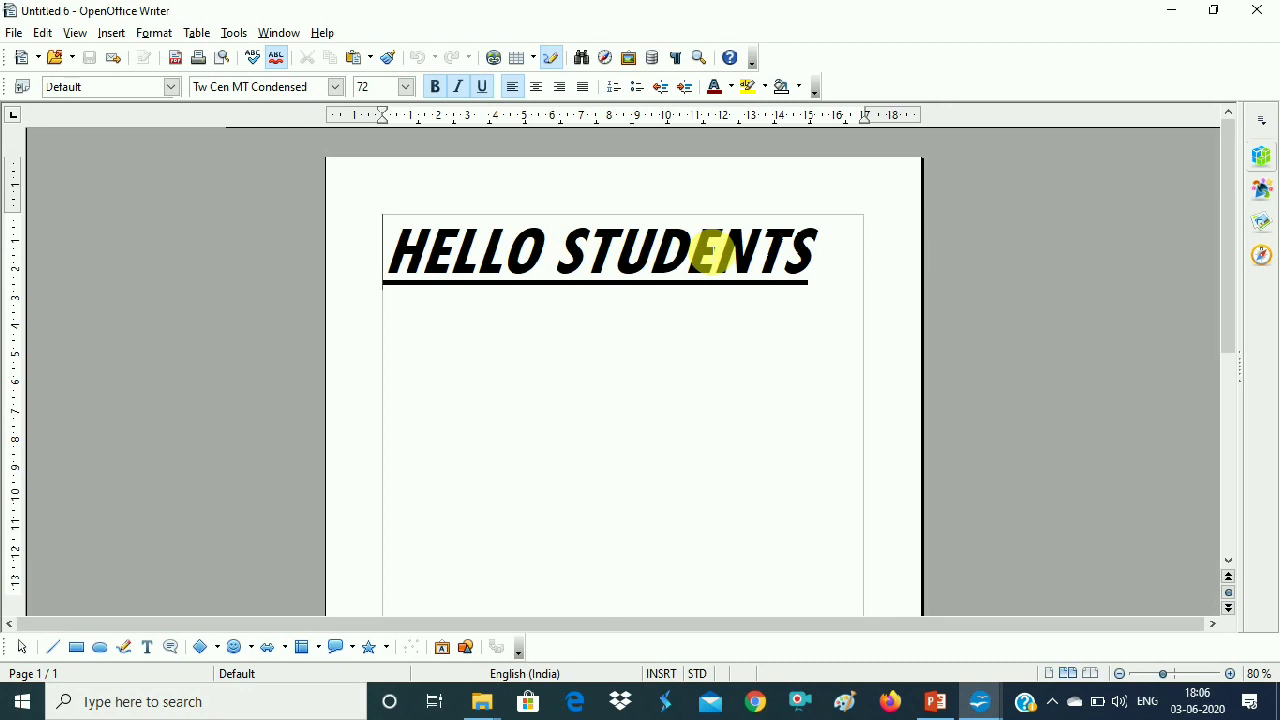
# - Switch to the PowerPoint slide to review the template topics, and return to the S1.odt document in Writer
pyautogui.hotkey('alt', 'Tab')
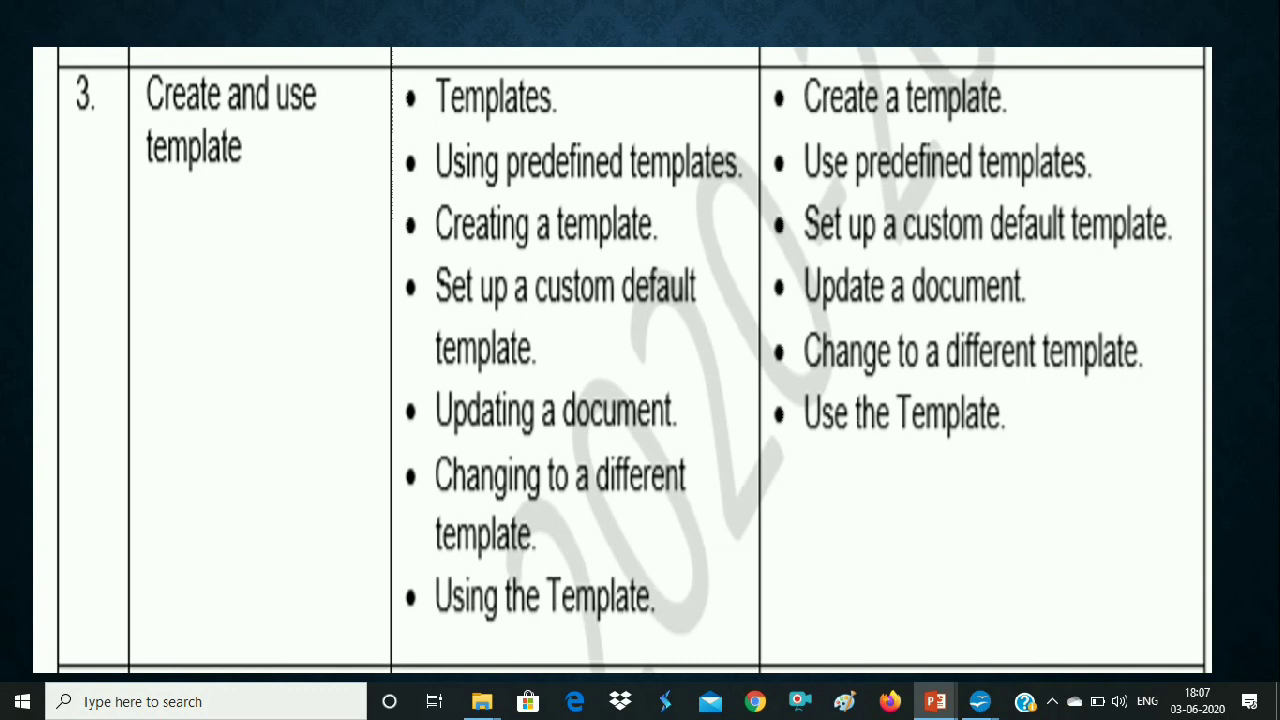
pyautogui.hotkey('alt', 'Tab')
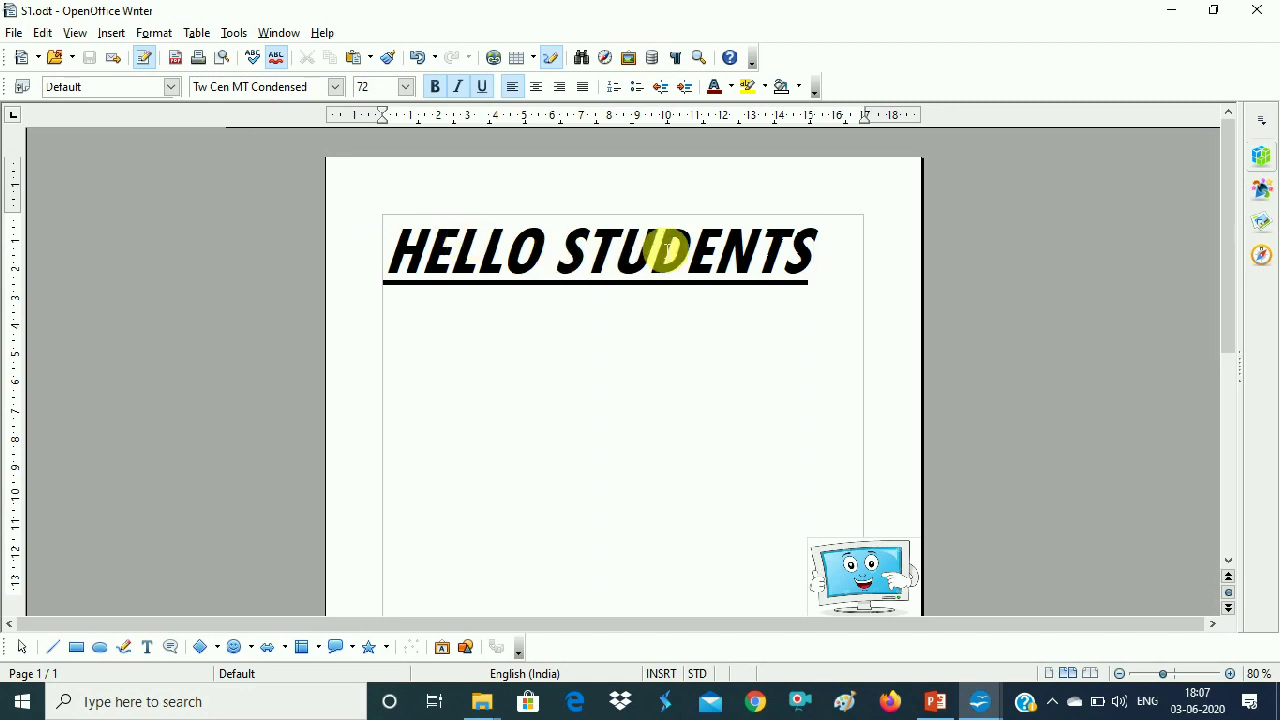
# - Compare the previews of the saved templates a and TEMPLATE1 in My Templates
pyautogui.click(13, 32)
pyautogui.moveTo(30, 62)
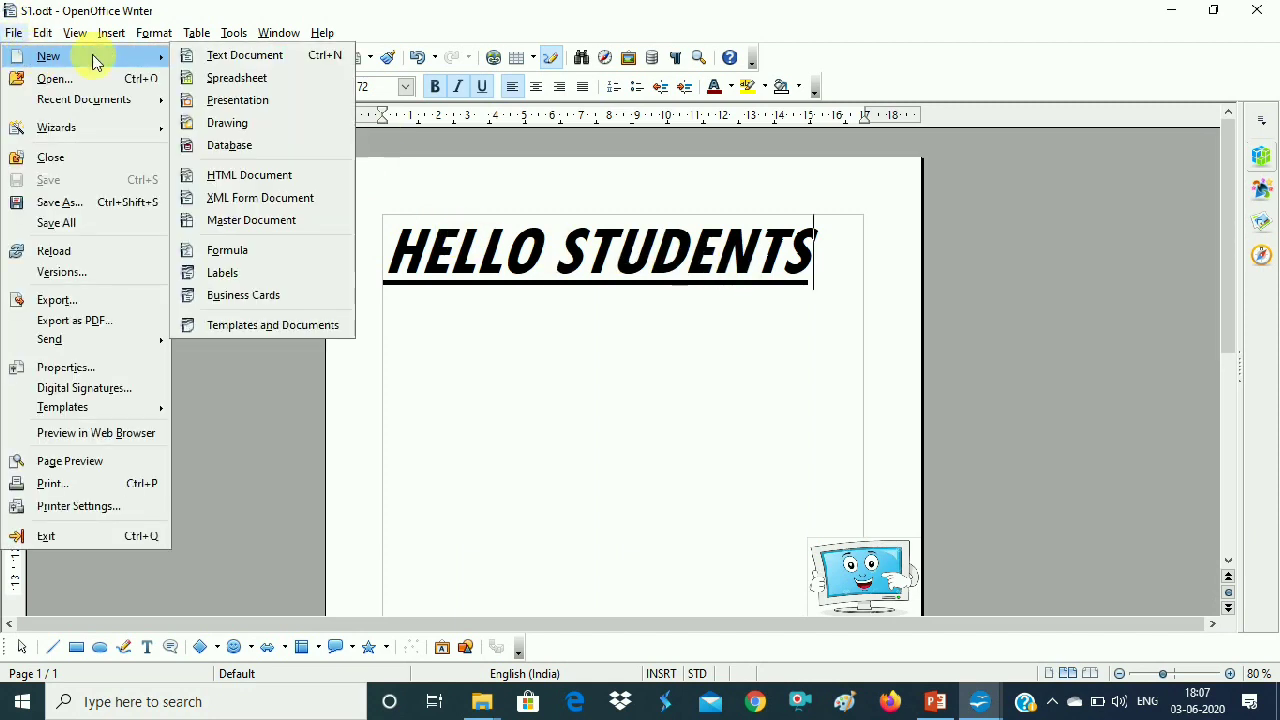
pyautogui.click(315, 326)
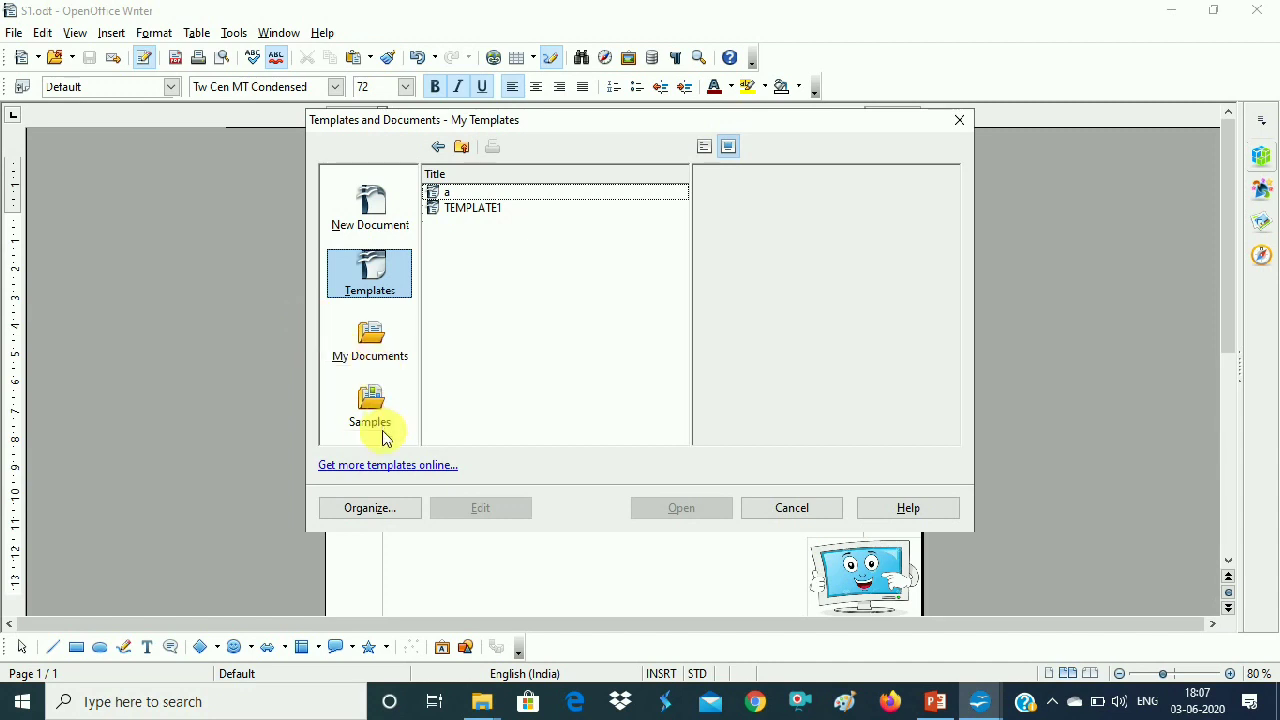
pyautogui.click(385, 510)
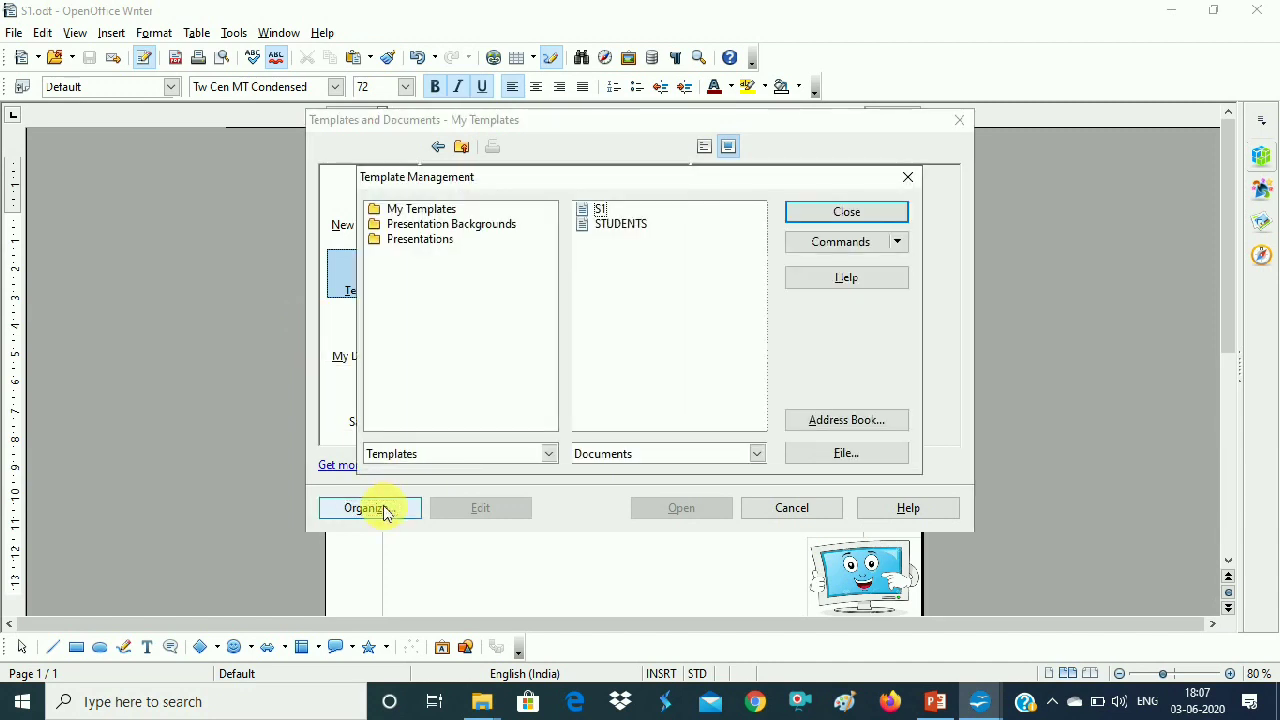
pyautogui.click(905, 177)
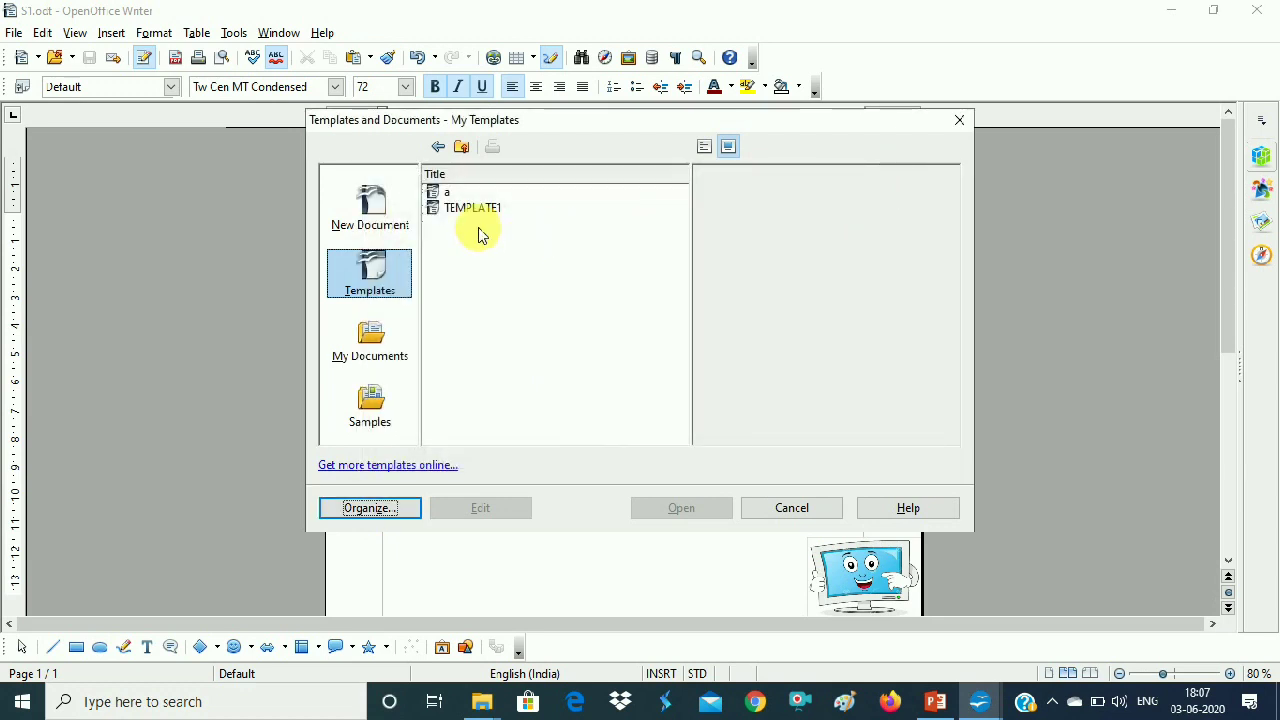
pyautogui.click(459, 197)
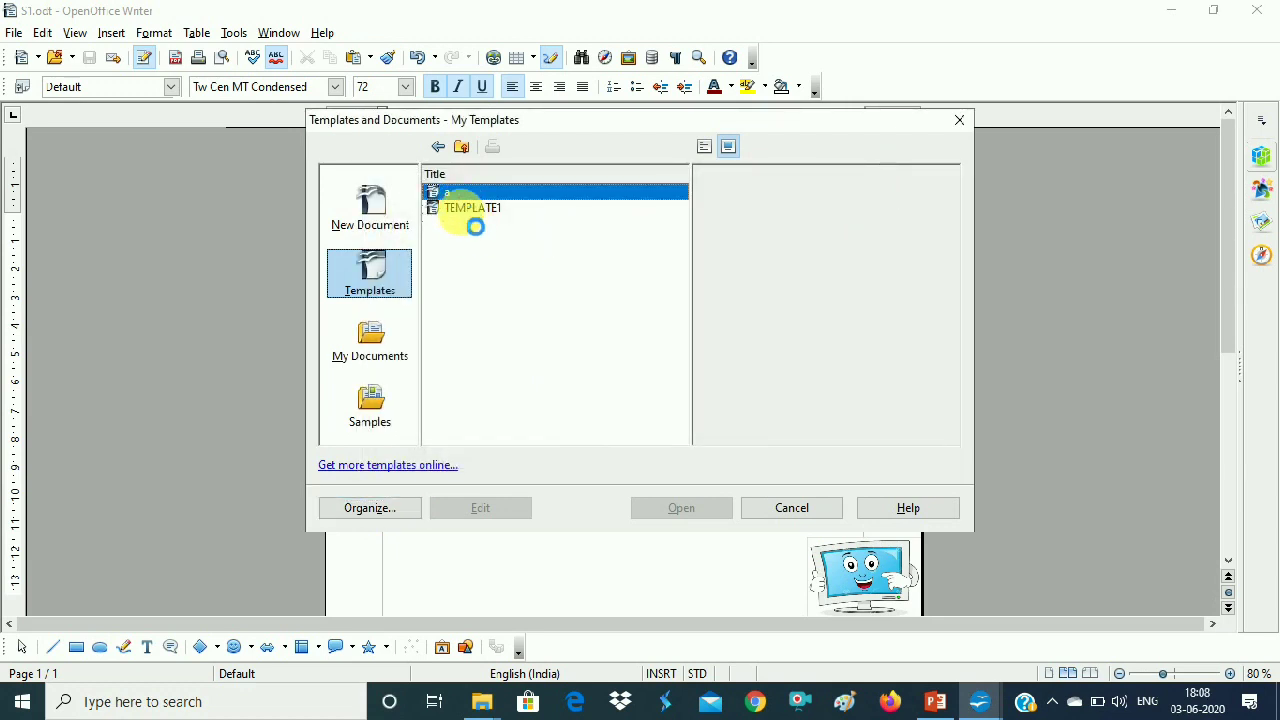
pyautogui.click(470, 212)
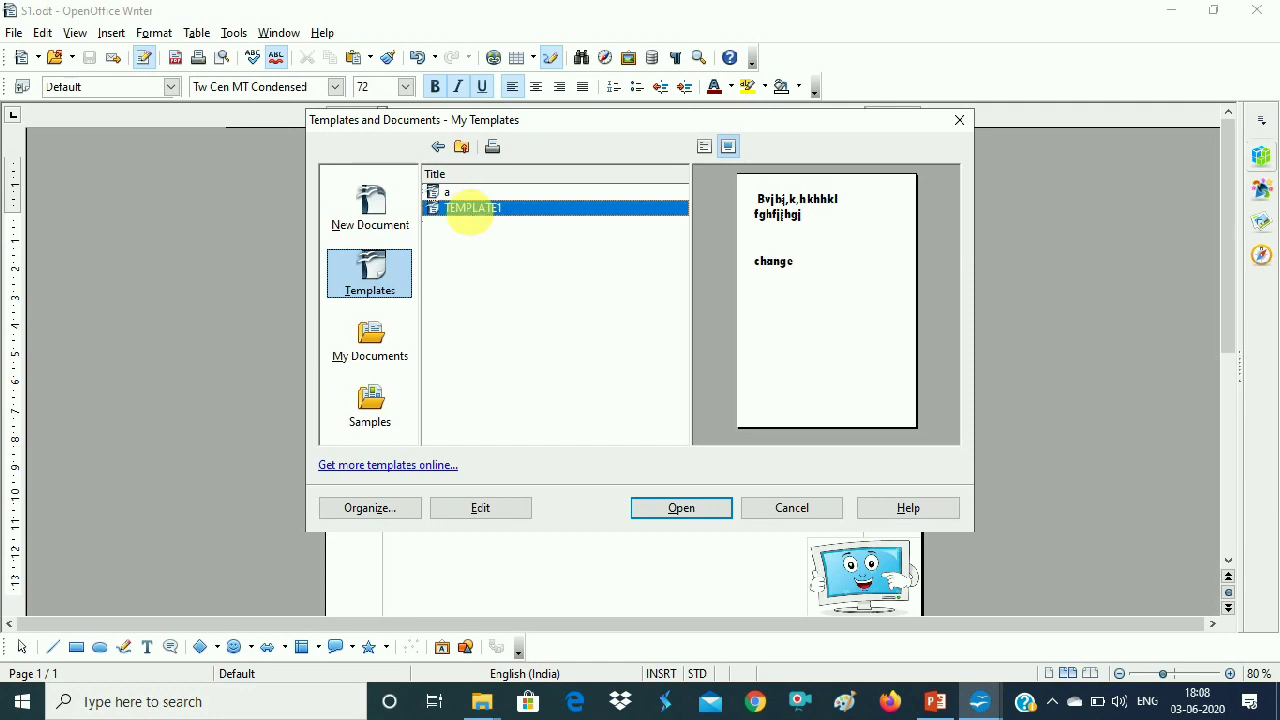
pyautogui.click(456, 194)
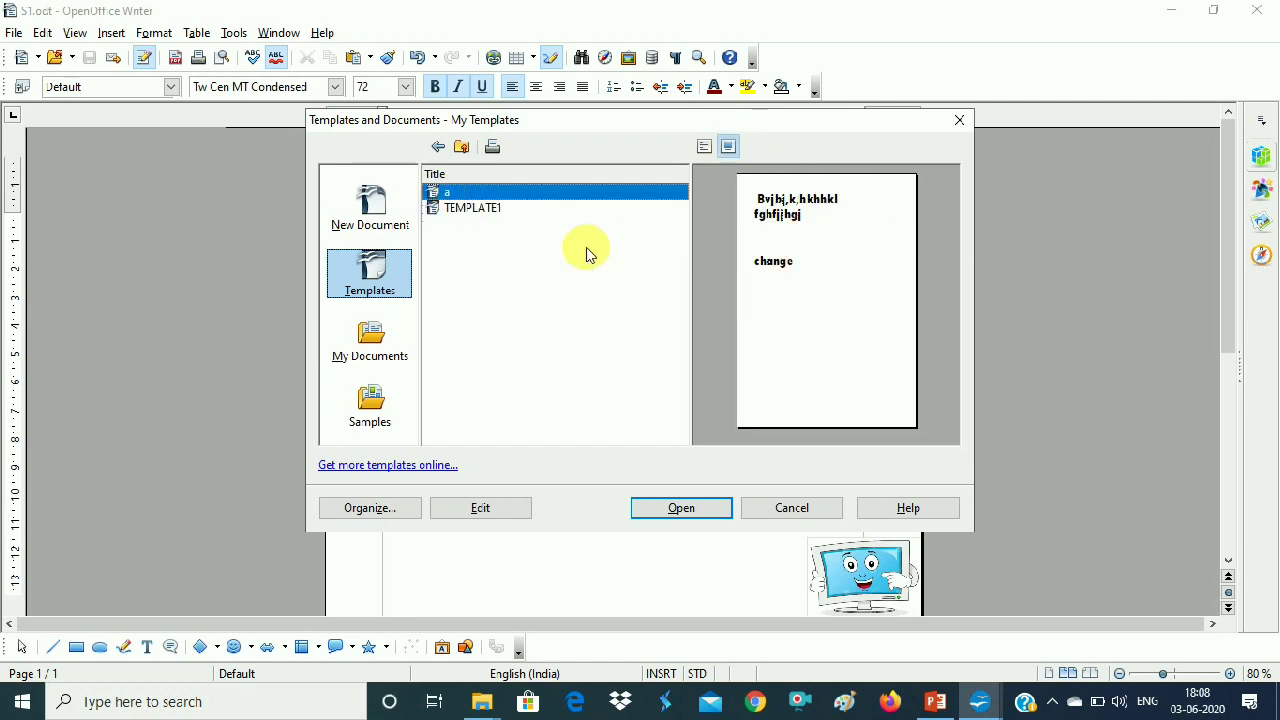
pyautogui.click(480, 209)
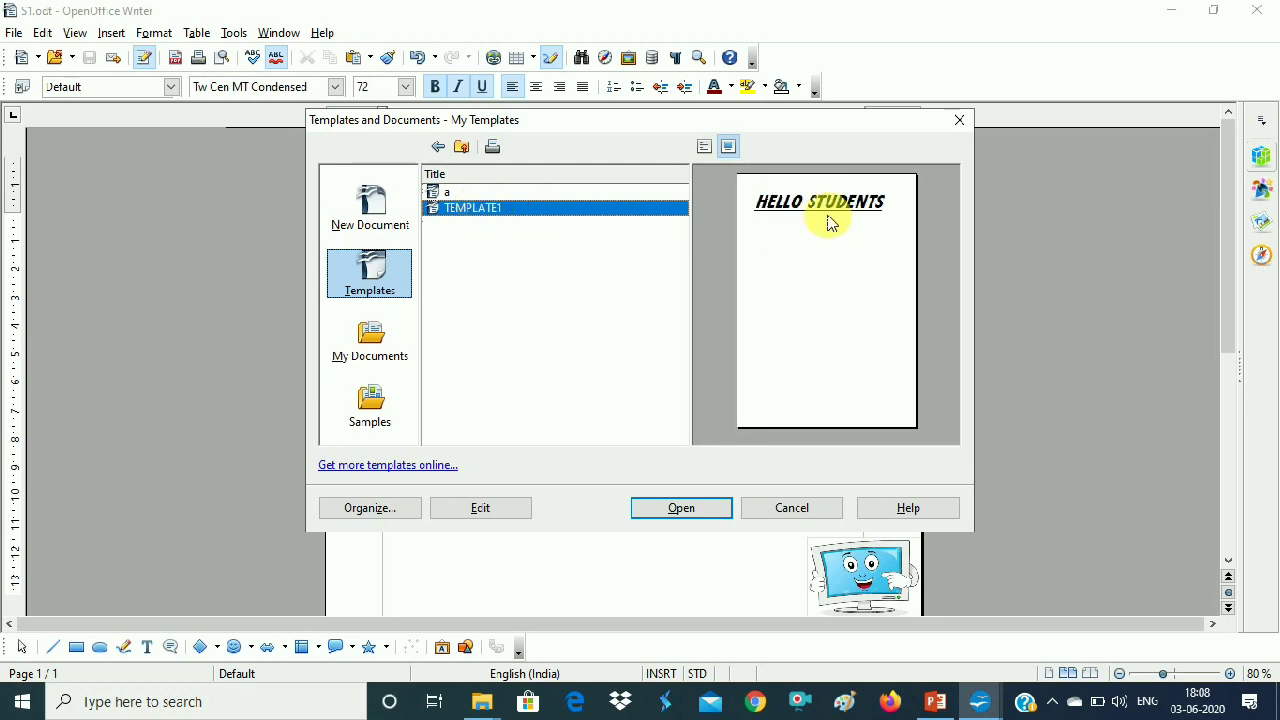
# - Open TEMPLATE1 from the My Templates folder for editing through the template organizer
pyautogui.click(374, 513)
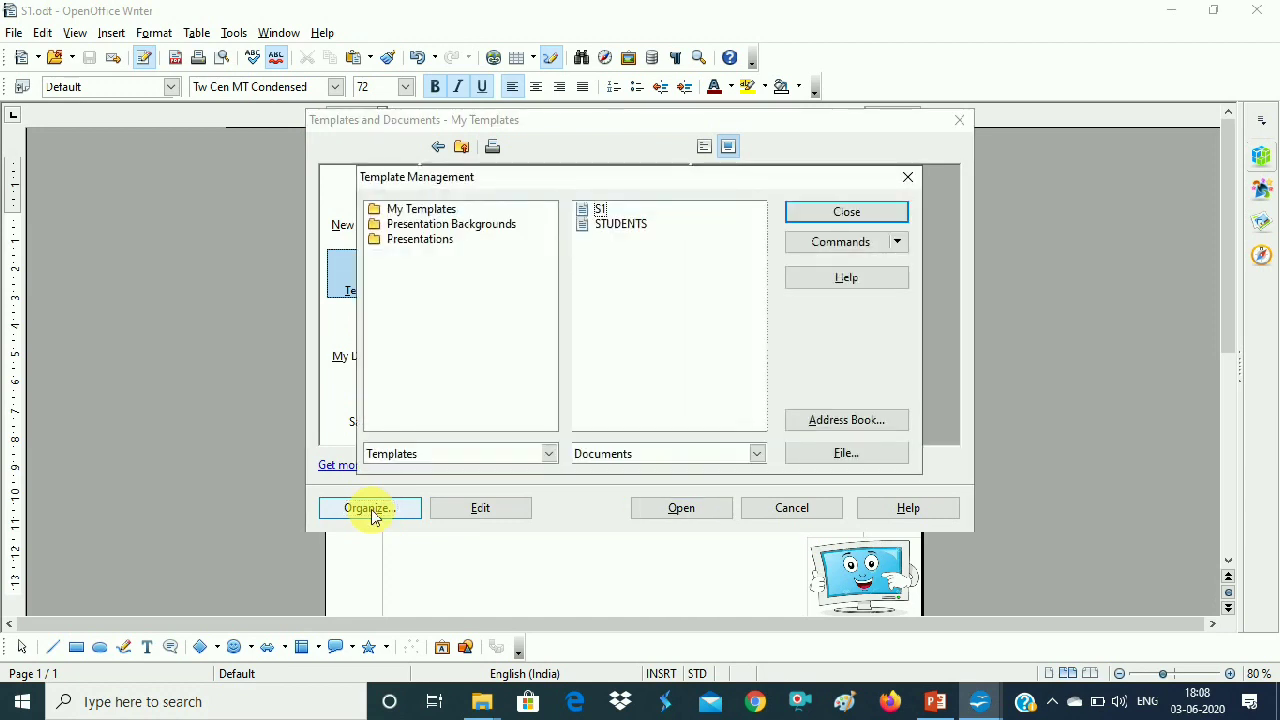
pyautogui.doubleClick(420, 212)
pyautogui.click(424, 240)
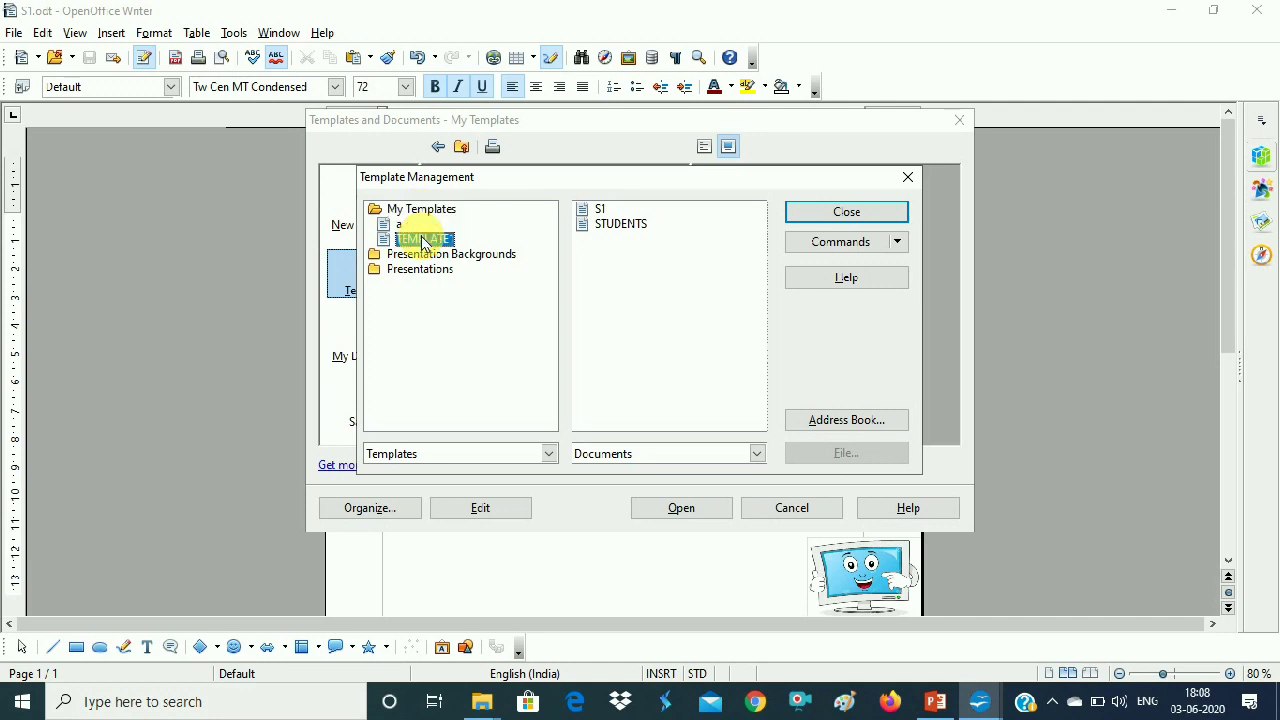
pyautogui.click(898, 243)
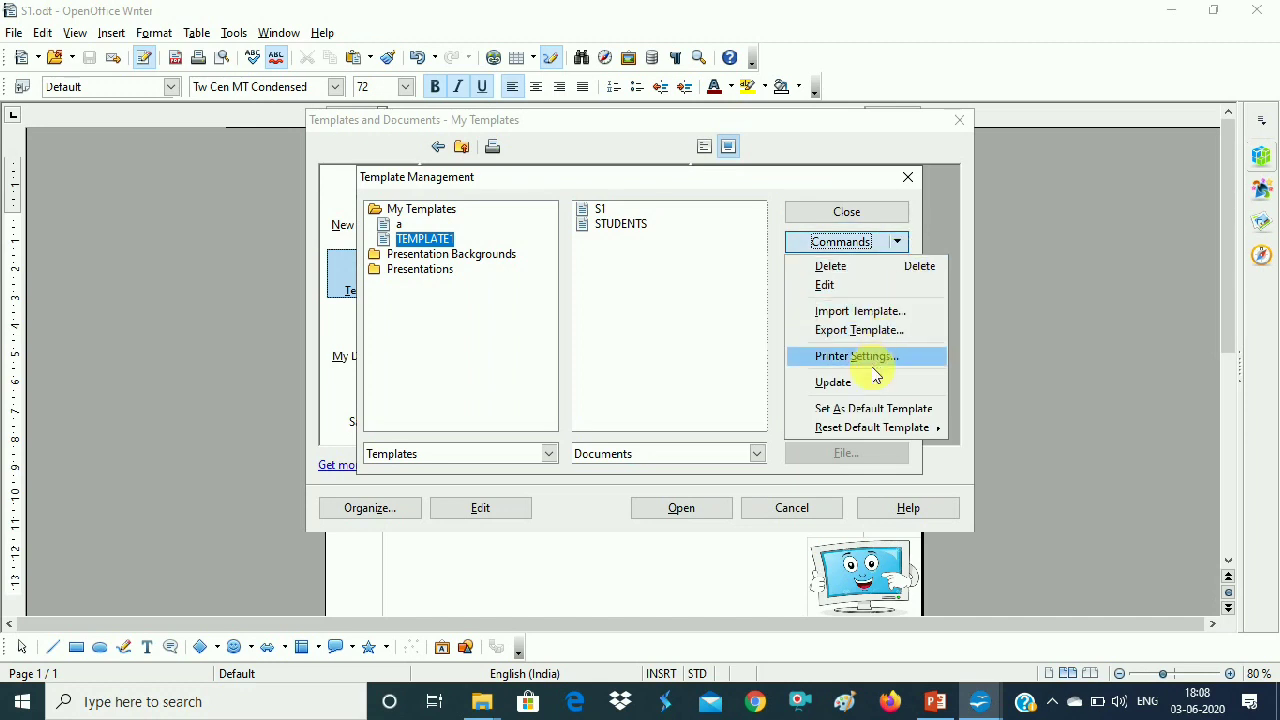
pyautogui.click(849, 288)
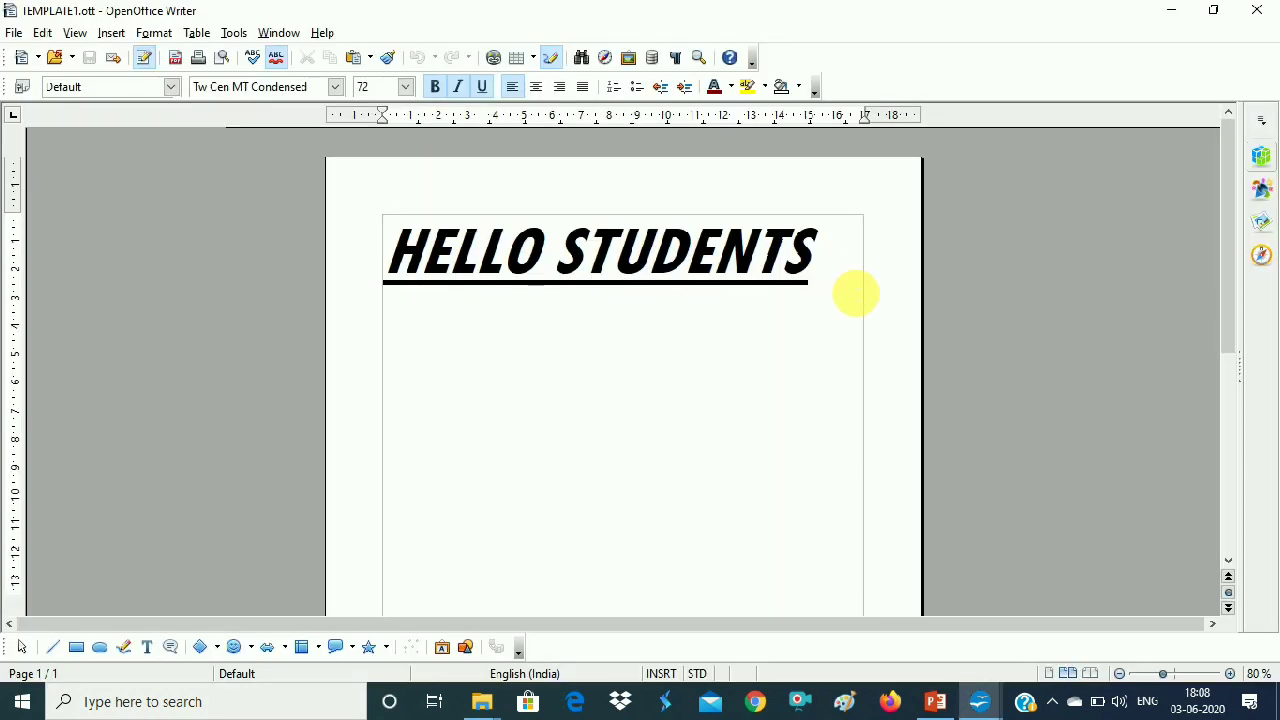
# - Change the font of the word STUDENTS in the heading to Vivaldi
pyautogui.click(751, 240)
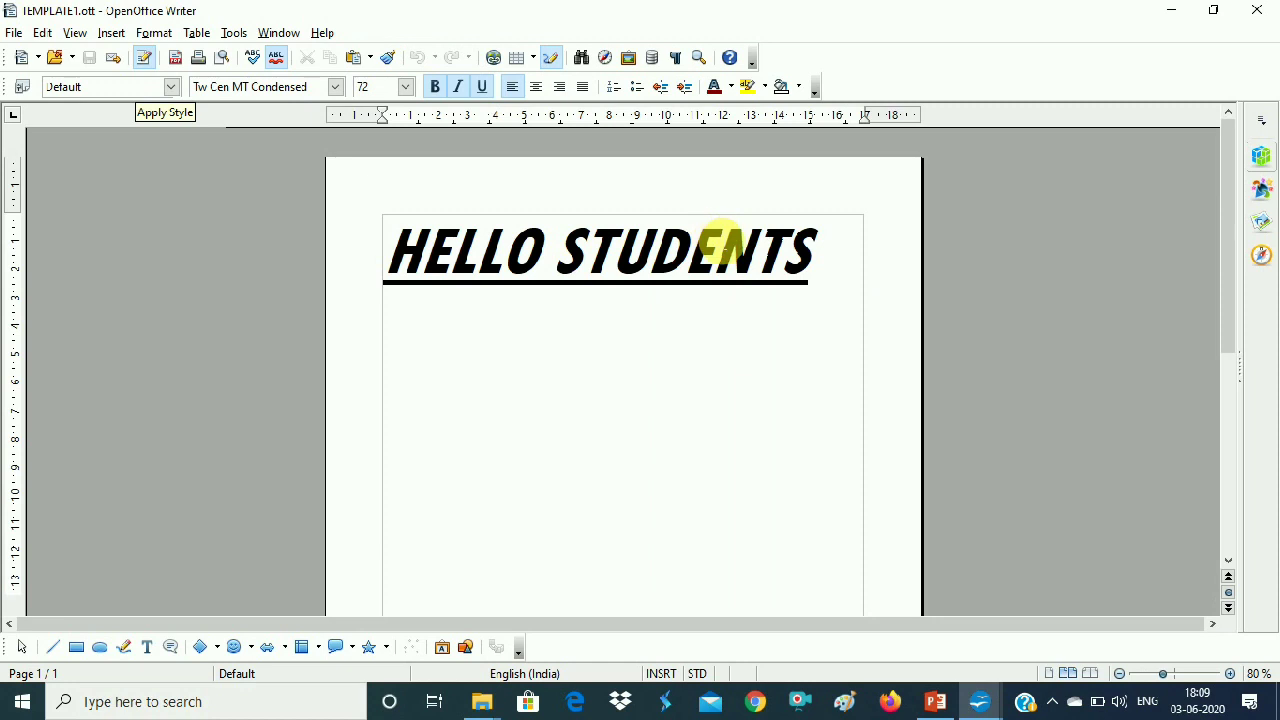
pyautogui.moveTo(815, 265); pyautogui.dragTo(563, 249)
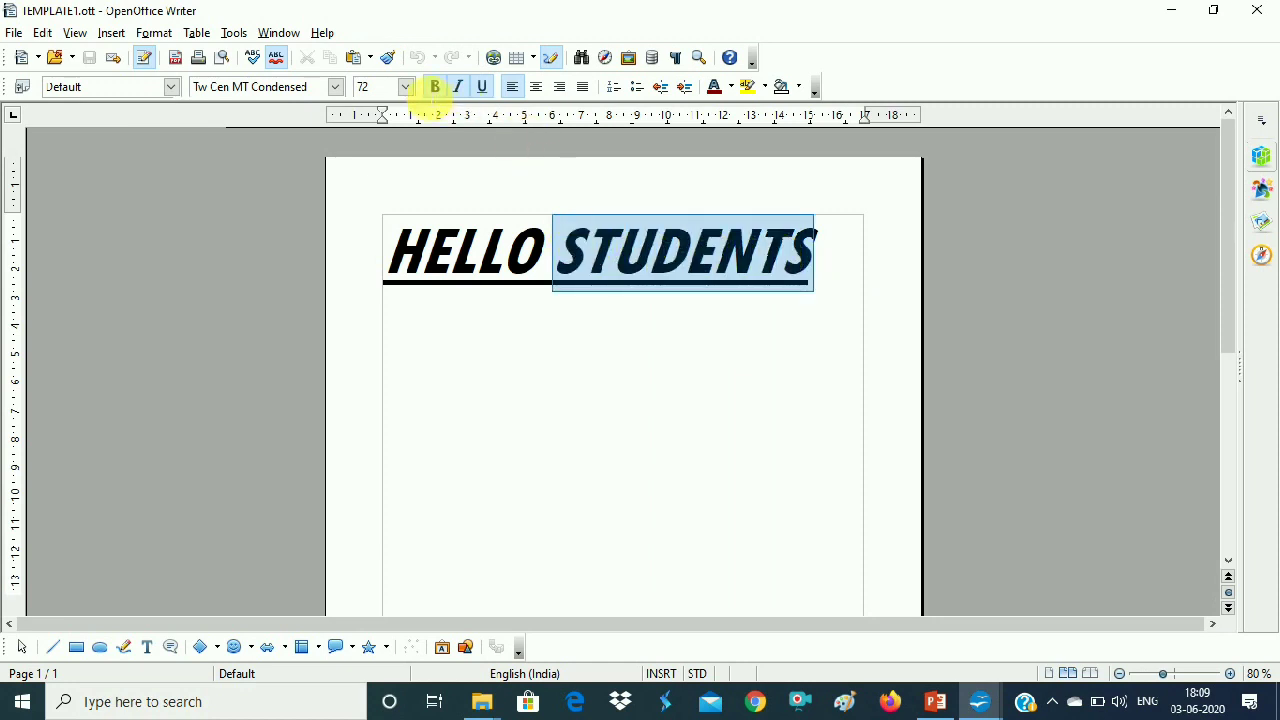
pyautogui.click(339, 90)
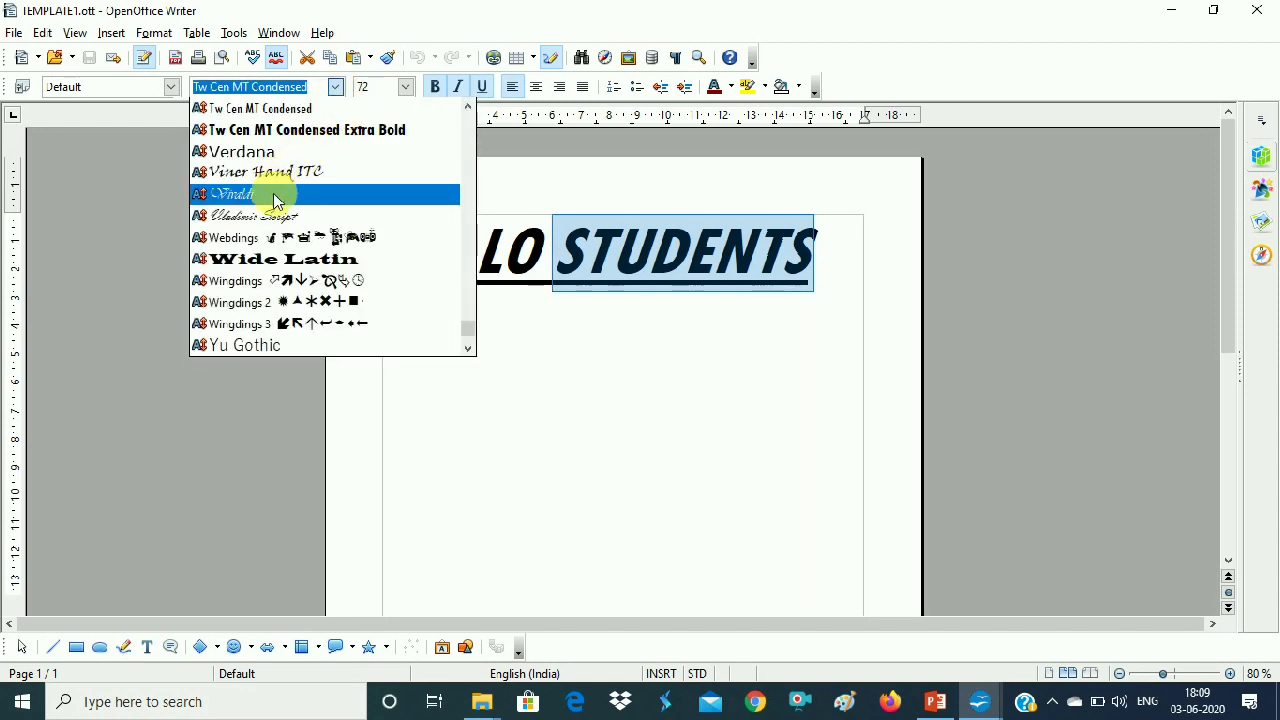
pyautogui.scroll(-2, 276, 198)
pyautogui.press('Return')
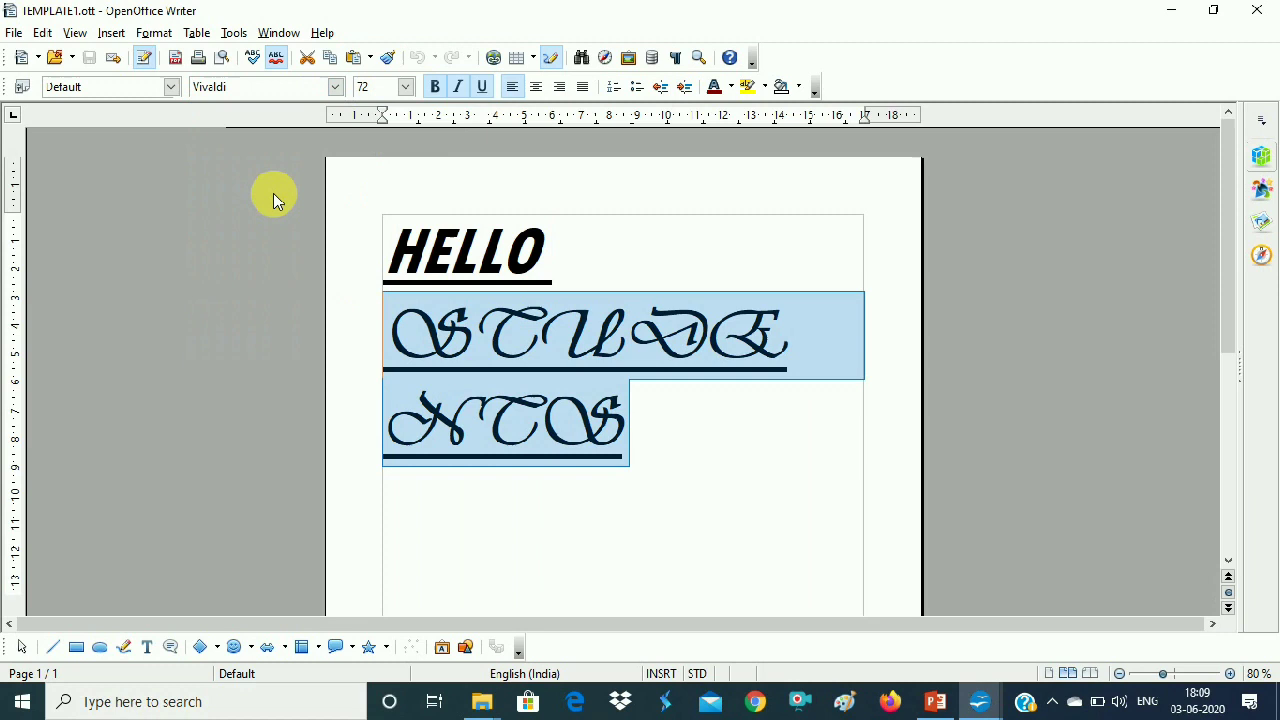
# - Add the text "HOW ARE YOU" after STUDENTS, separated from it by a space
pyautogui.click(731, 434)
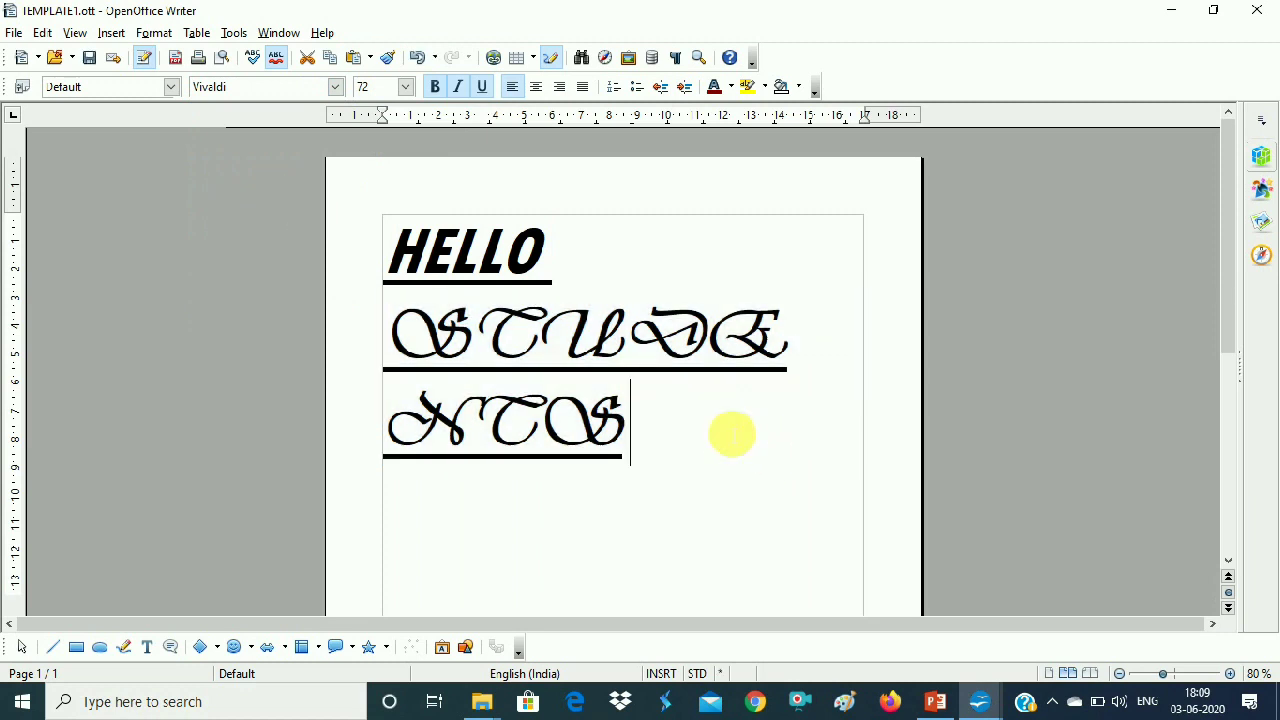
pyautogui.press('BackSpace')
pyautogui.write('HOW A')
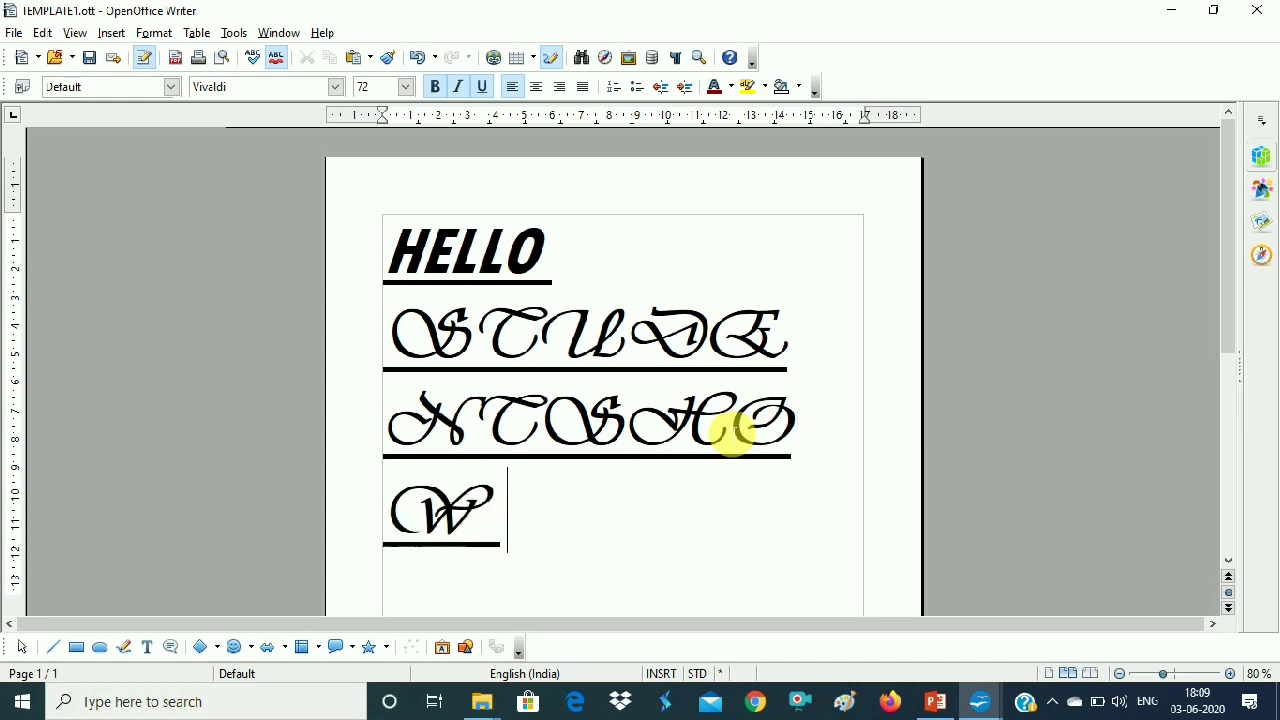
pyautogui.write('RE ')
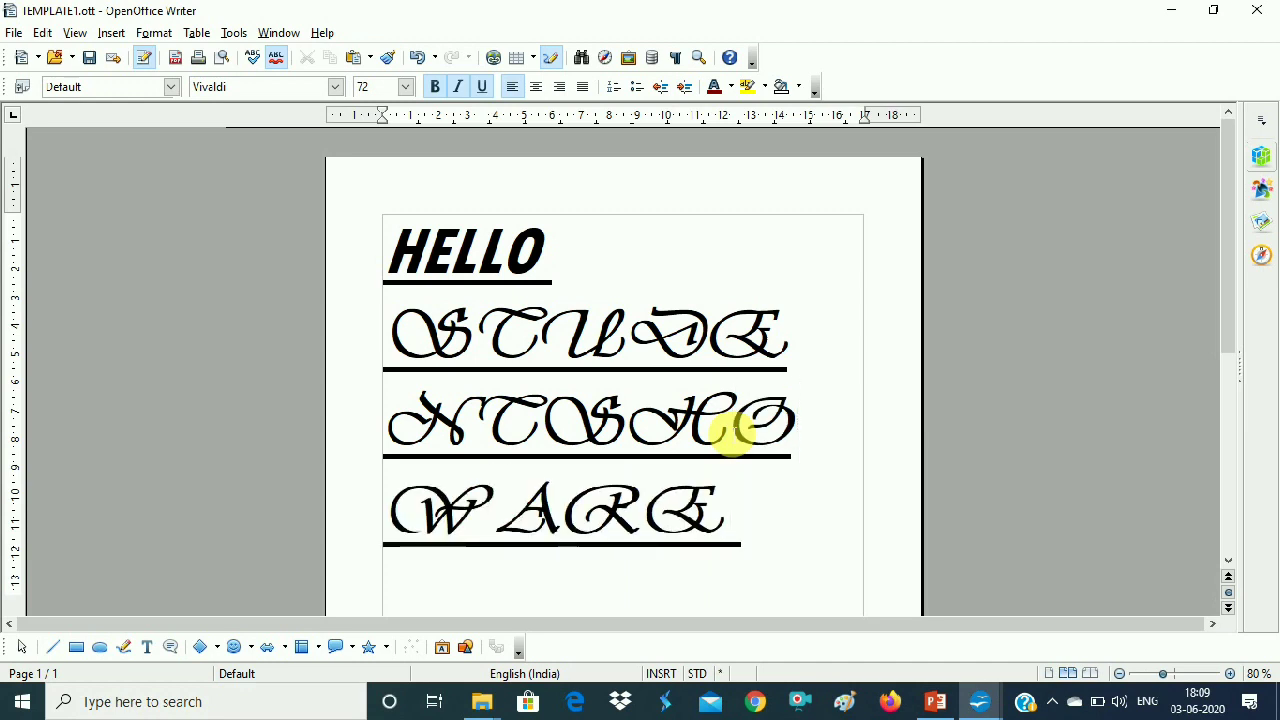
pyautogui.write('YOU')
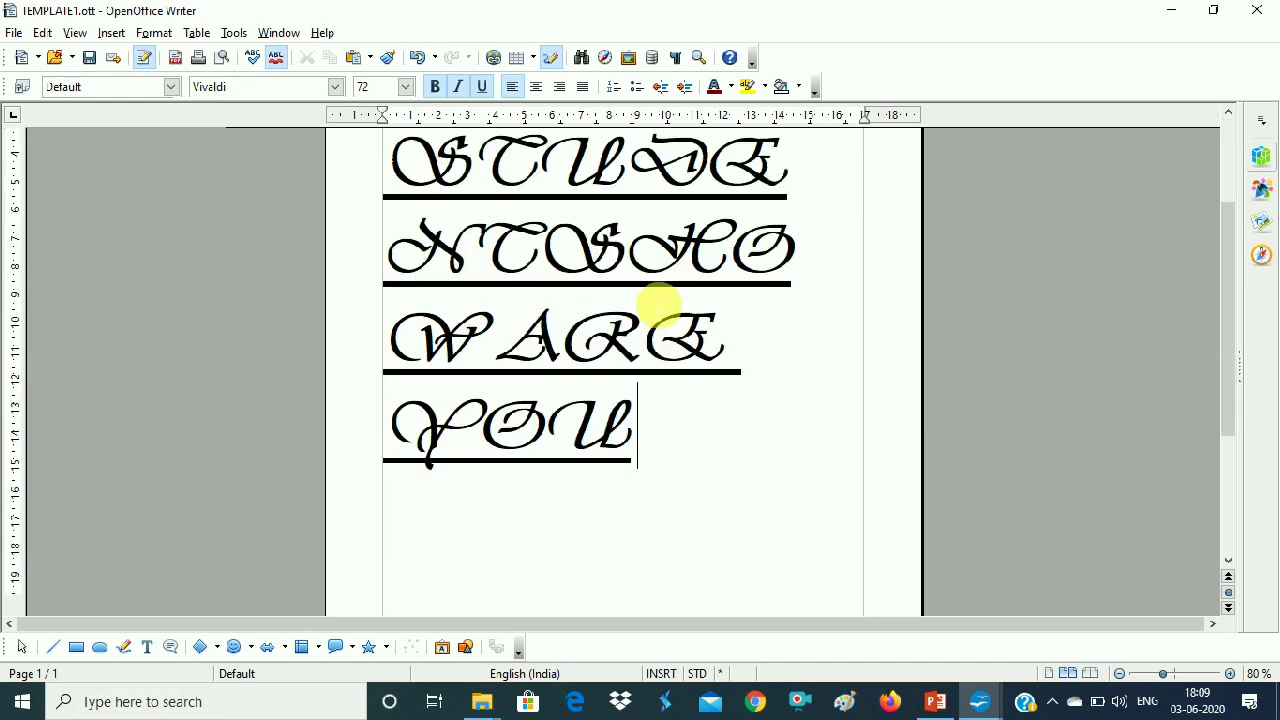
pyautogui.click(648, 255)
pyautogui.press('Return')
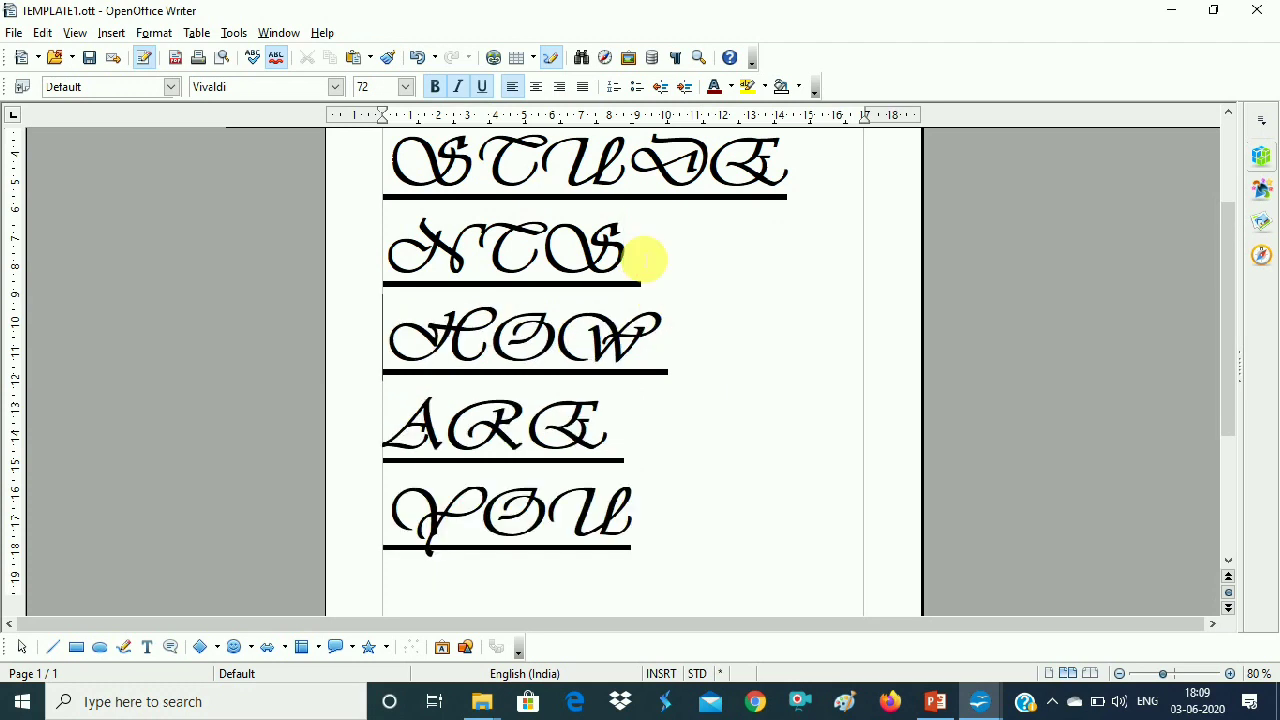
# - Format the text HOW ARE YOU in Arial Unicode MS at size 60
pyautogui.click(672, 512)
pyautogui.moveTo(672, 512); pyautogui.dragTo(396, 348)
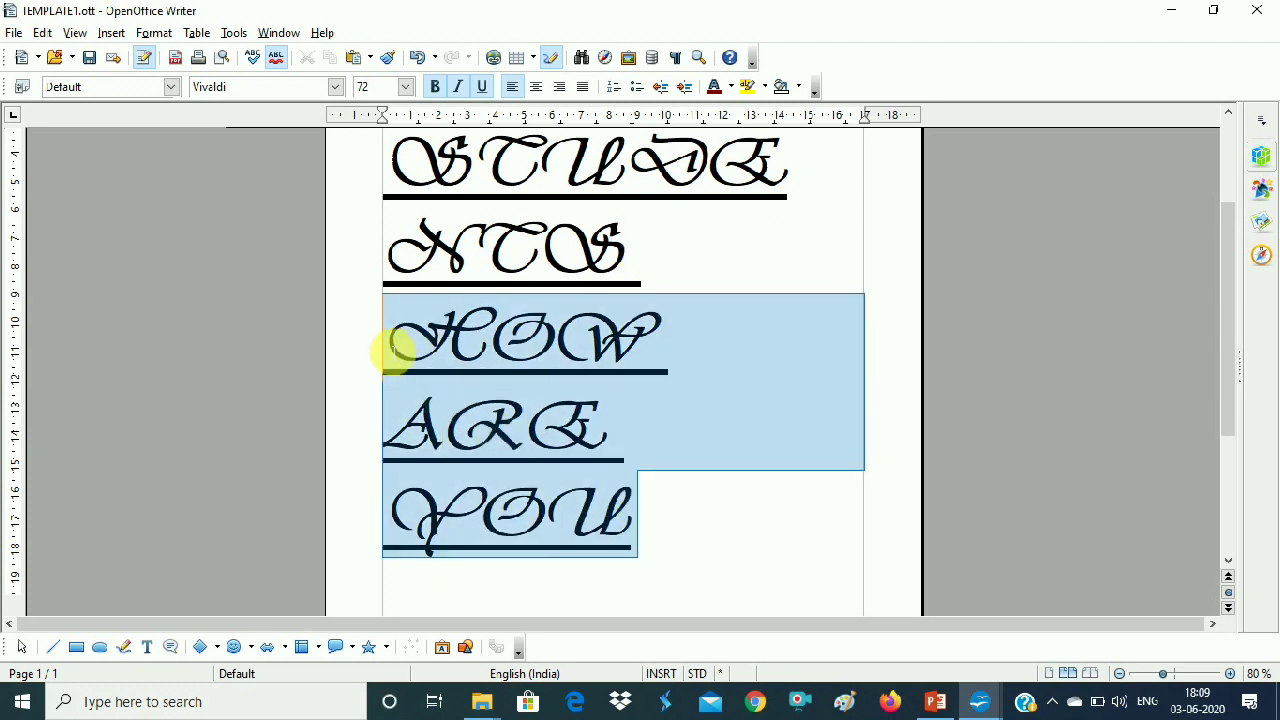
pyautogui.click(335, 86)
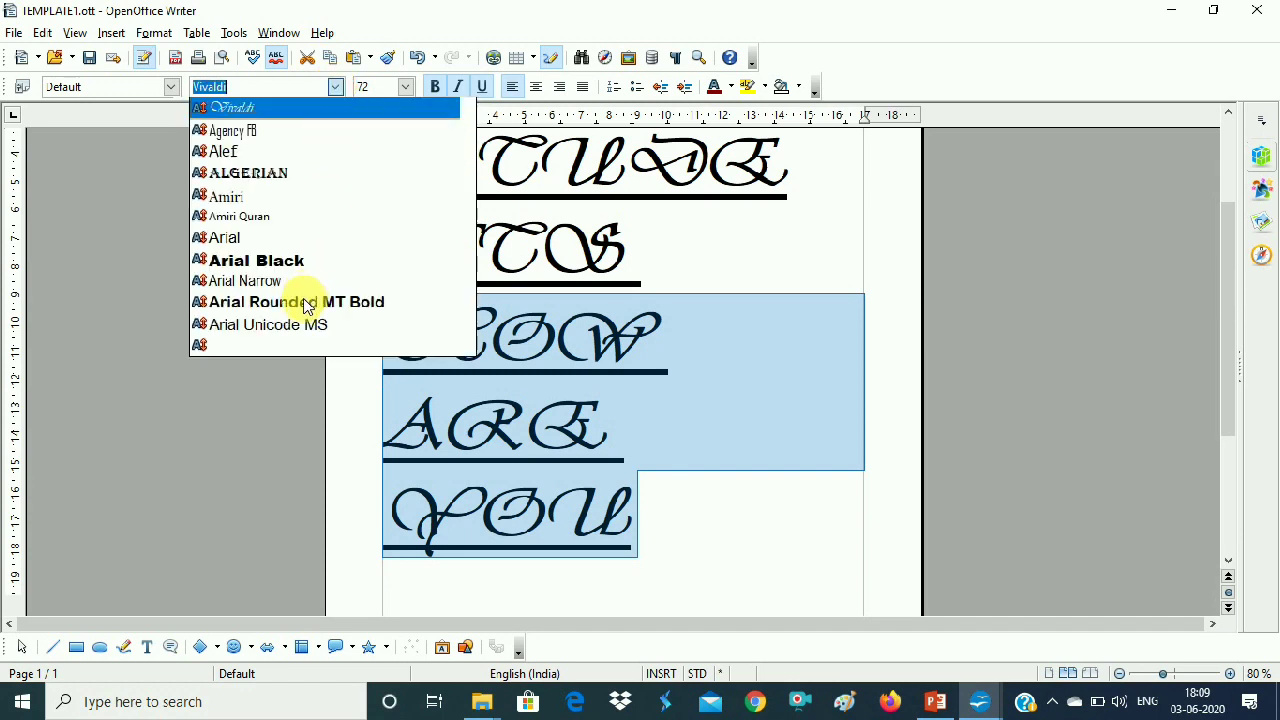
pyautogui.click(300, 324)
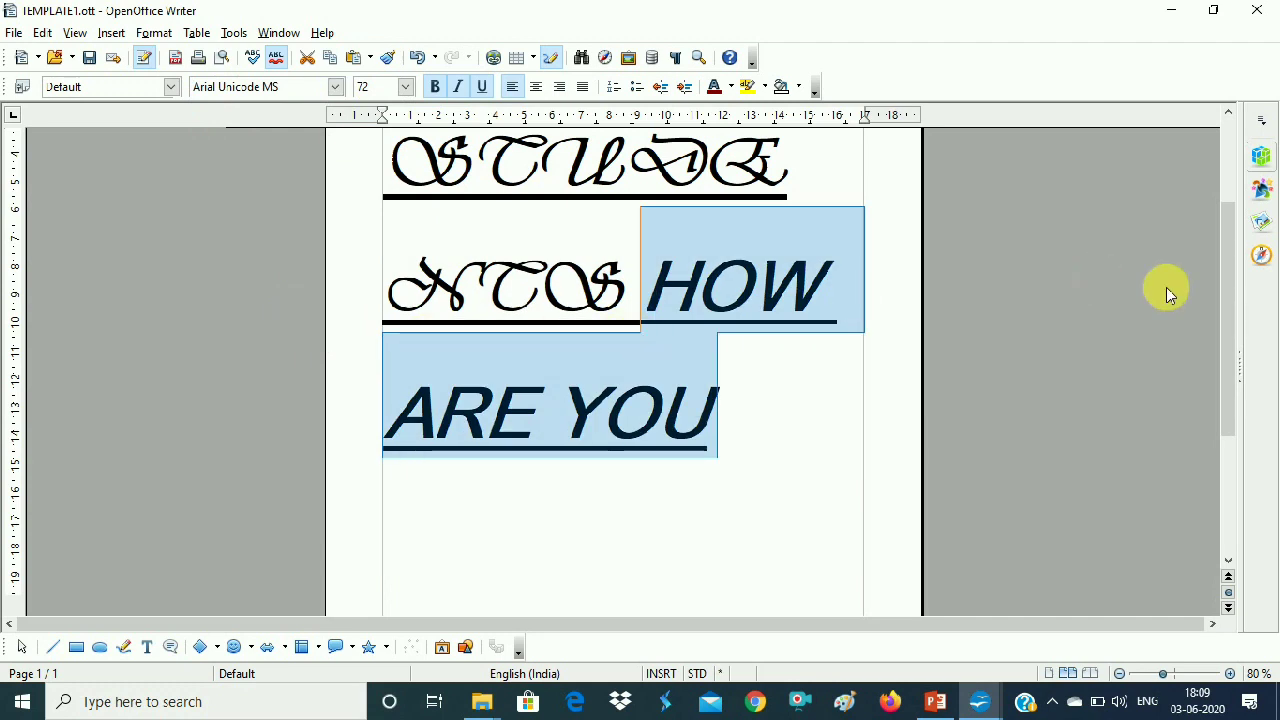
pyautogui.moveTo(1228, 320); pyautogui.dragTo(1224, 155)
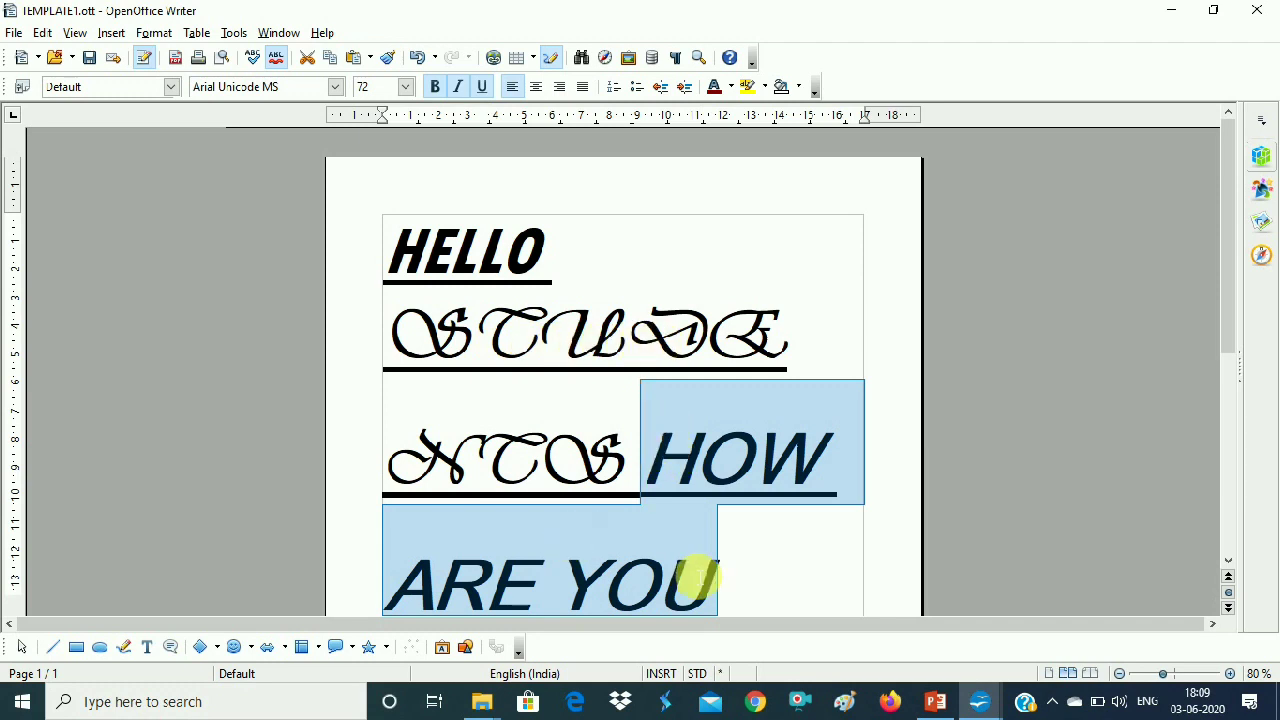
pyautogui.click(406, 87)
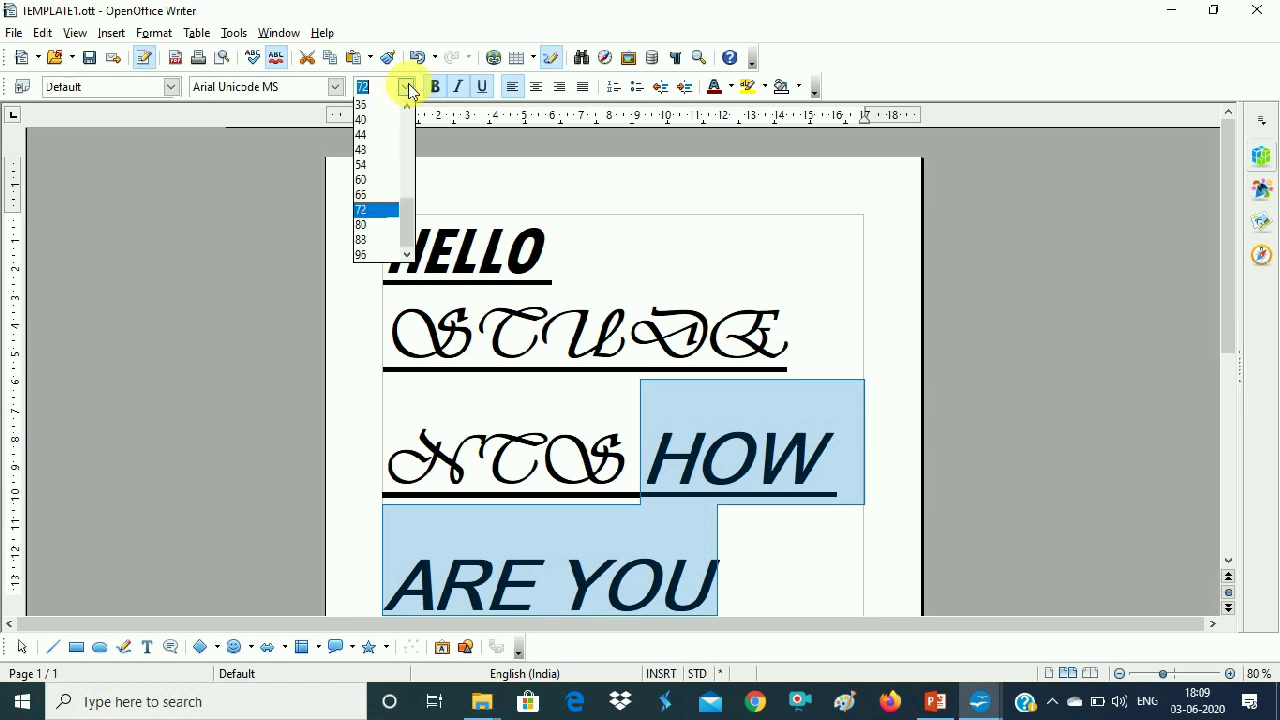
pyautogui.click(375, 180)
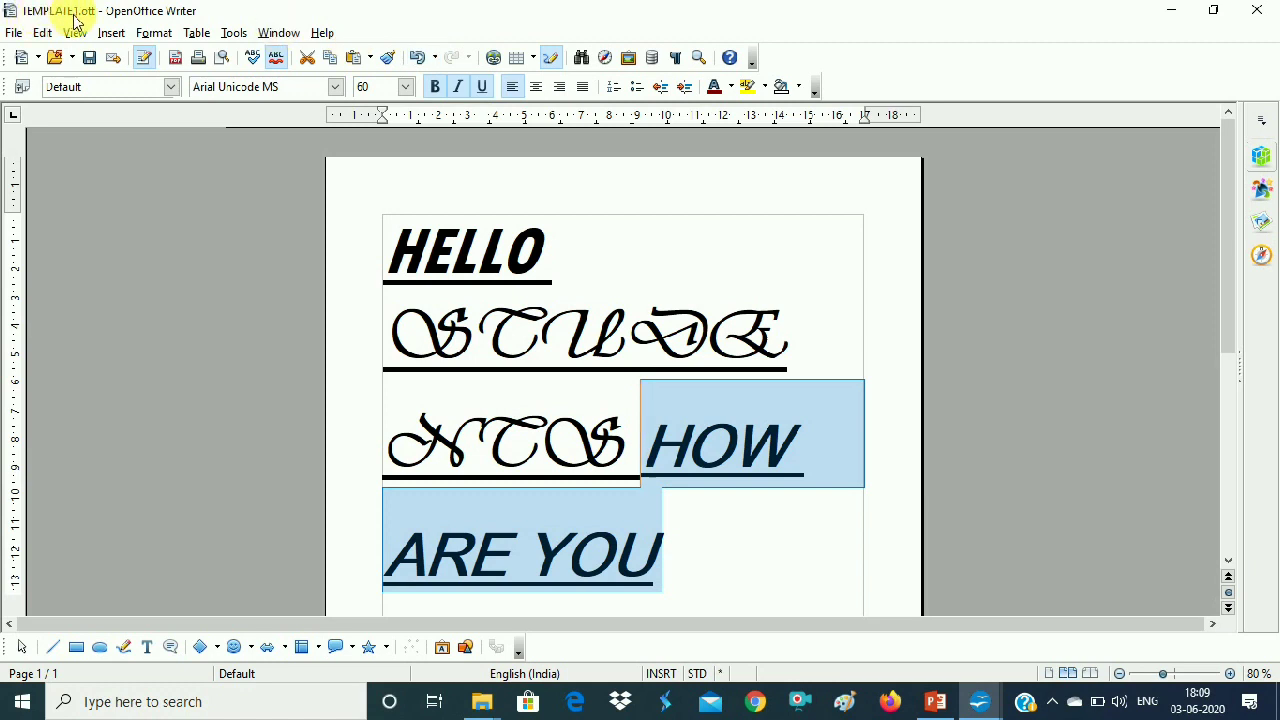
# - Try to save the edited document as a template over the existing TEMPLATE1 in My Templates
pyautogui.click(14, 33)
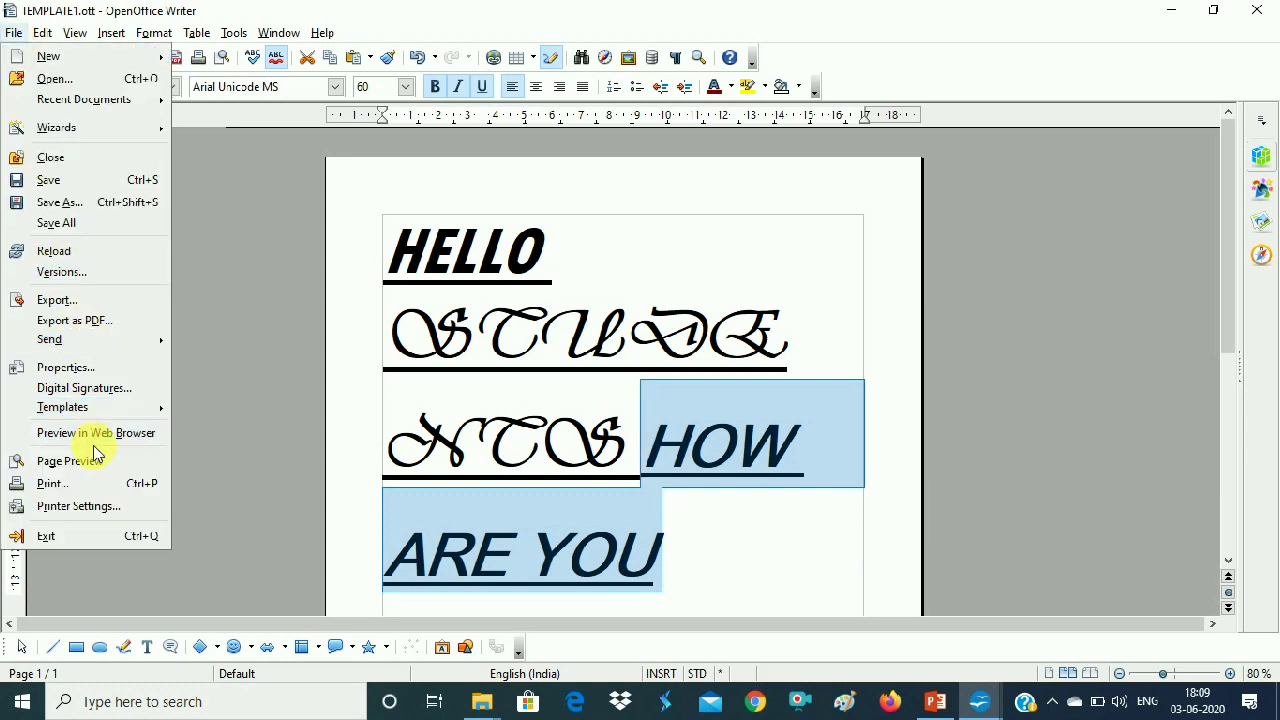
pyautogui.moveTo(95, 410)
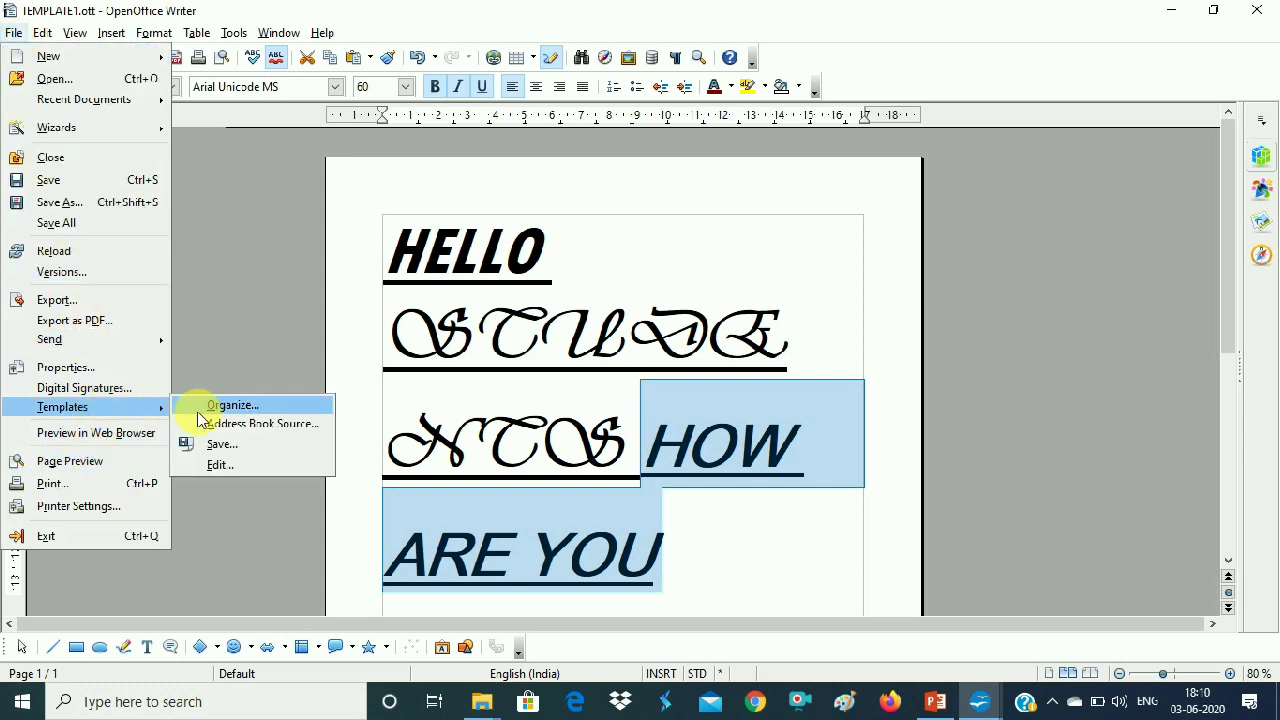
pyautogui.click(210, 446)
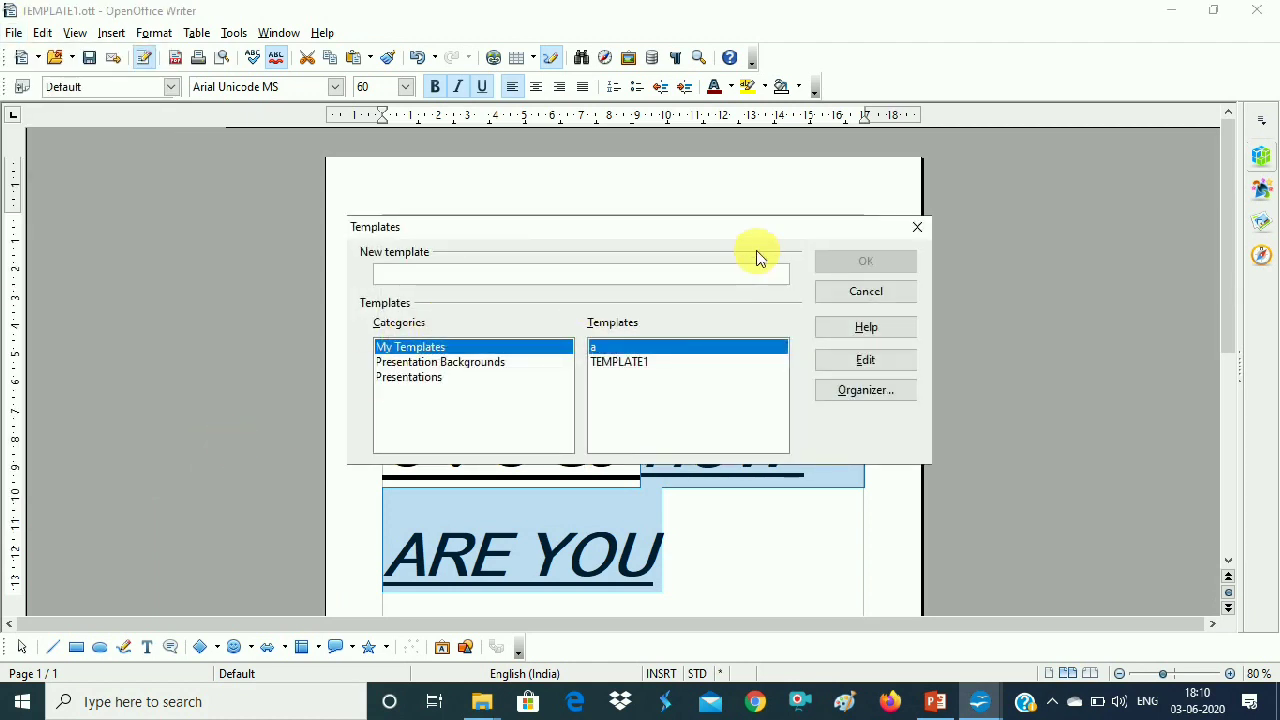
pyautogui.click(634, 369)
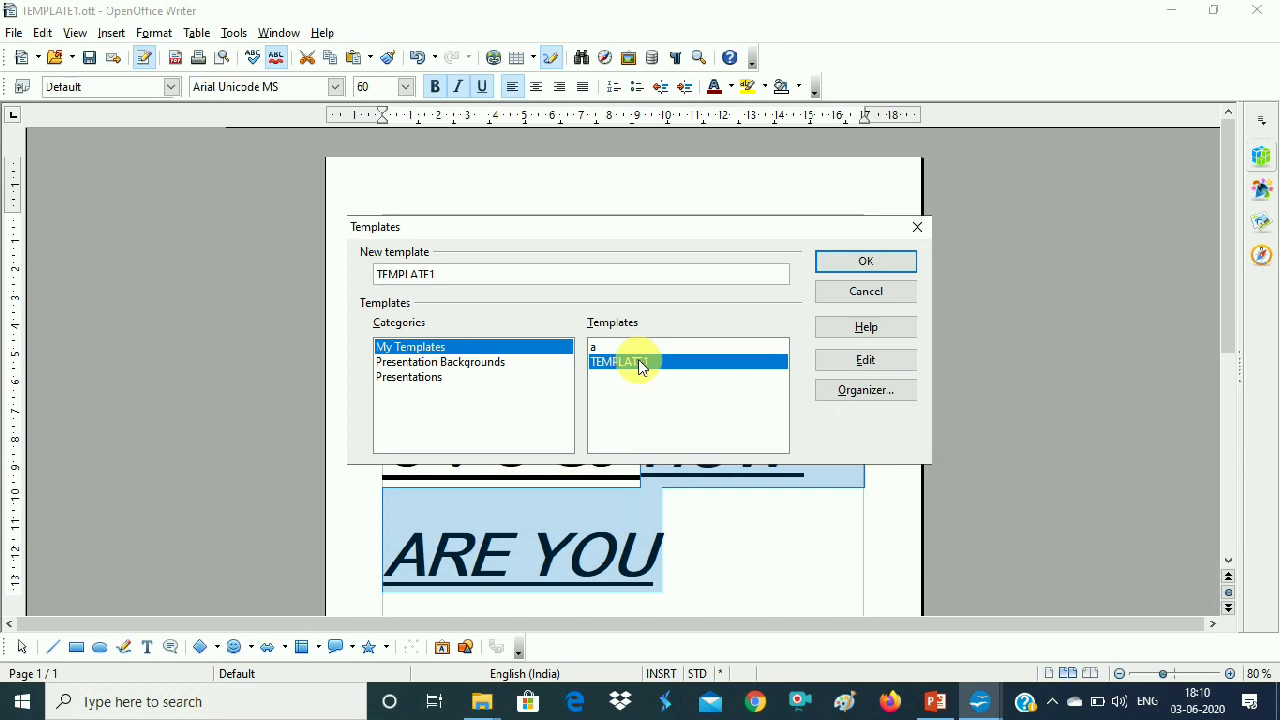
pyautogui.click(865, 262)
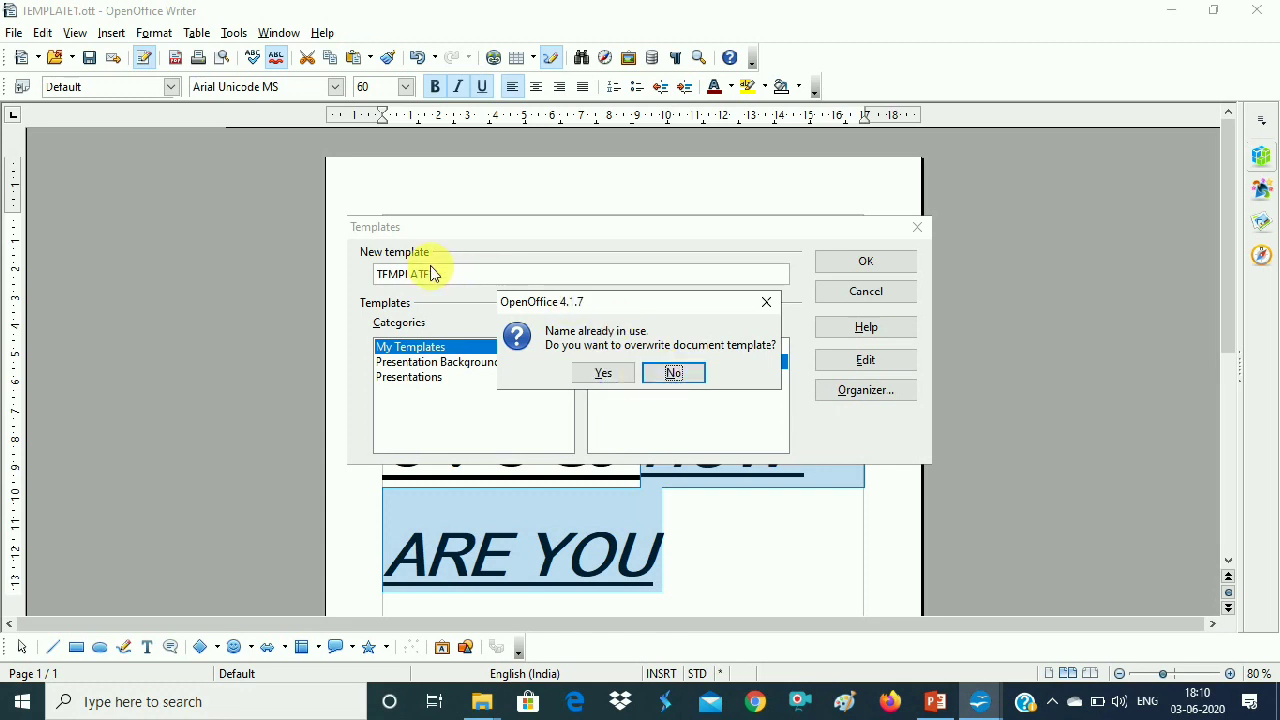
pyautogui.click(605, 374)
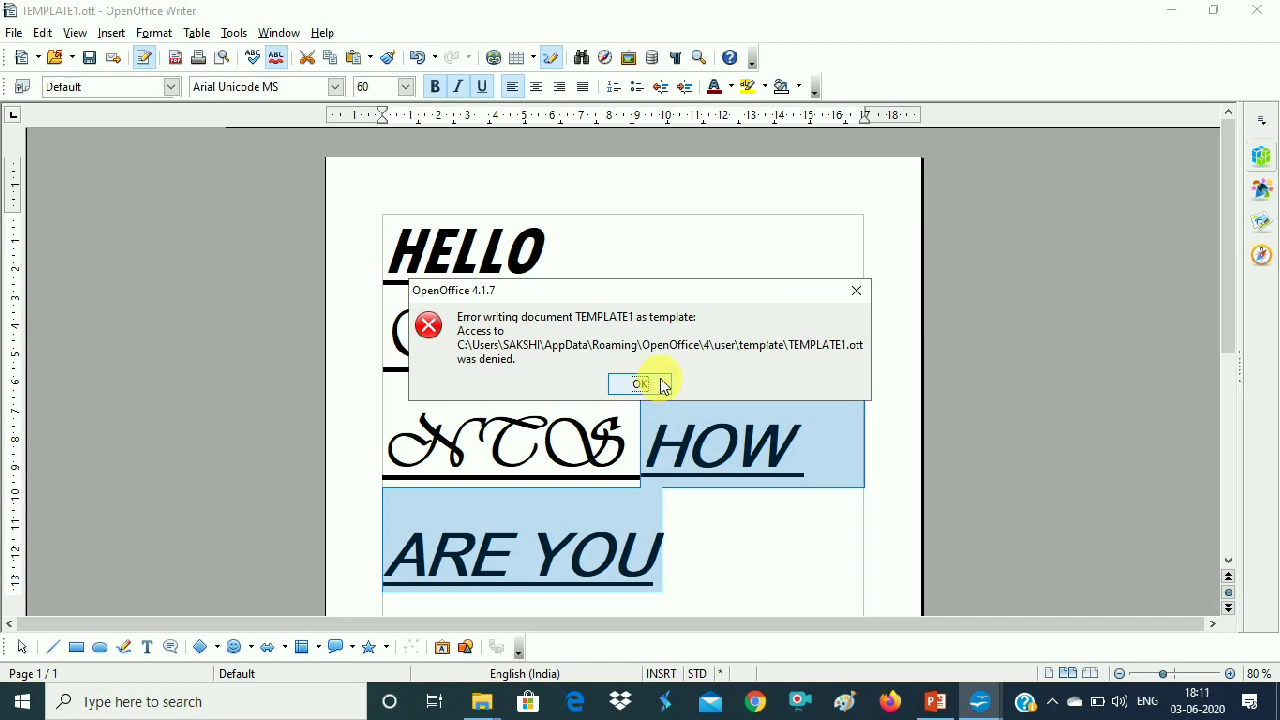
pyautogui.click(663, 386)
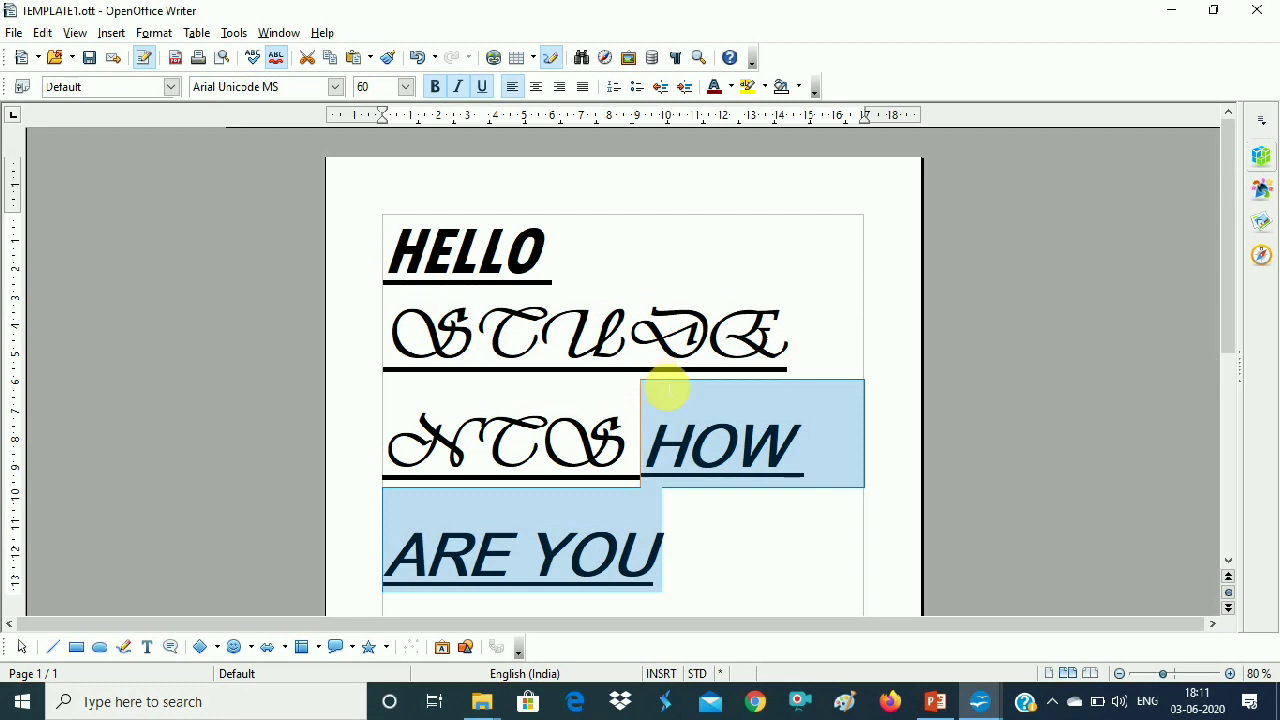
# - Save the edited document as a new template named TEMPLATE2 in My Templates
pyautogui.click(15, 34)
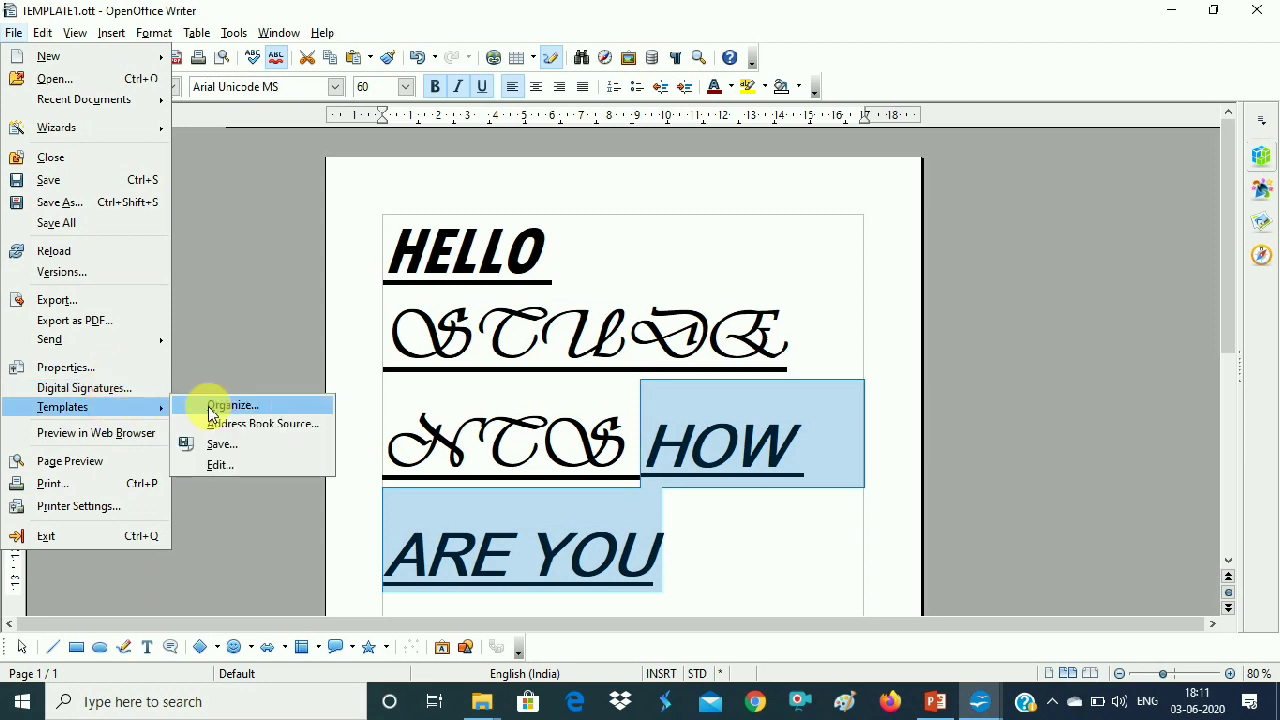
pyautogui.click(225, 446)
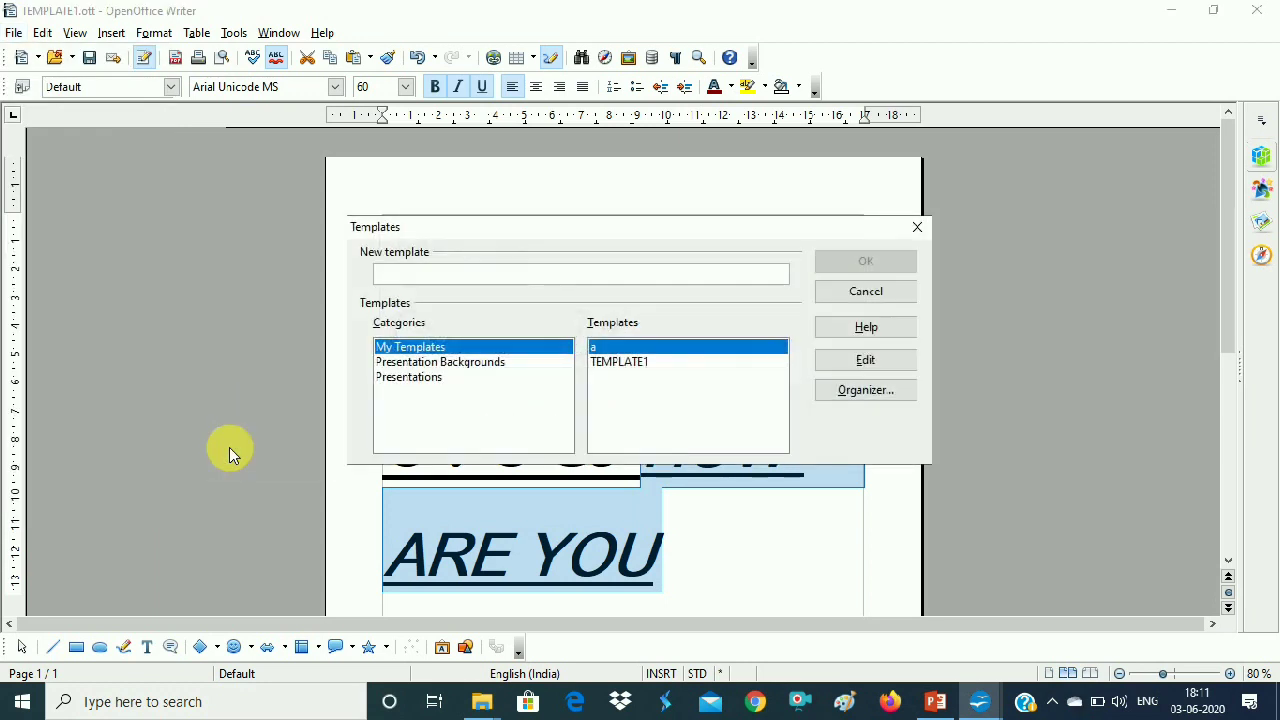
pyautogui.write('TFM')
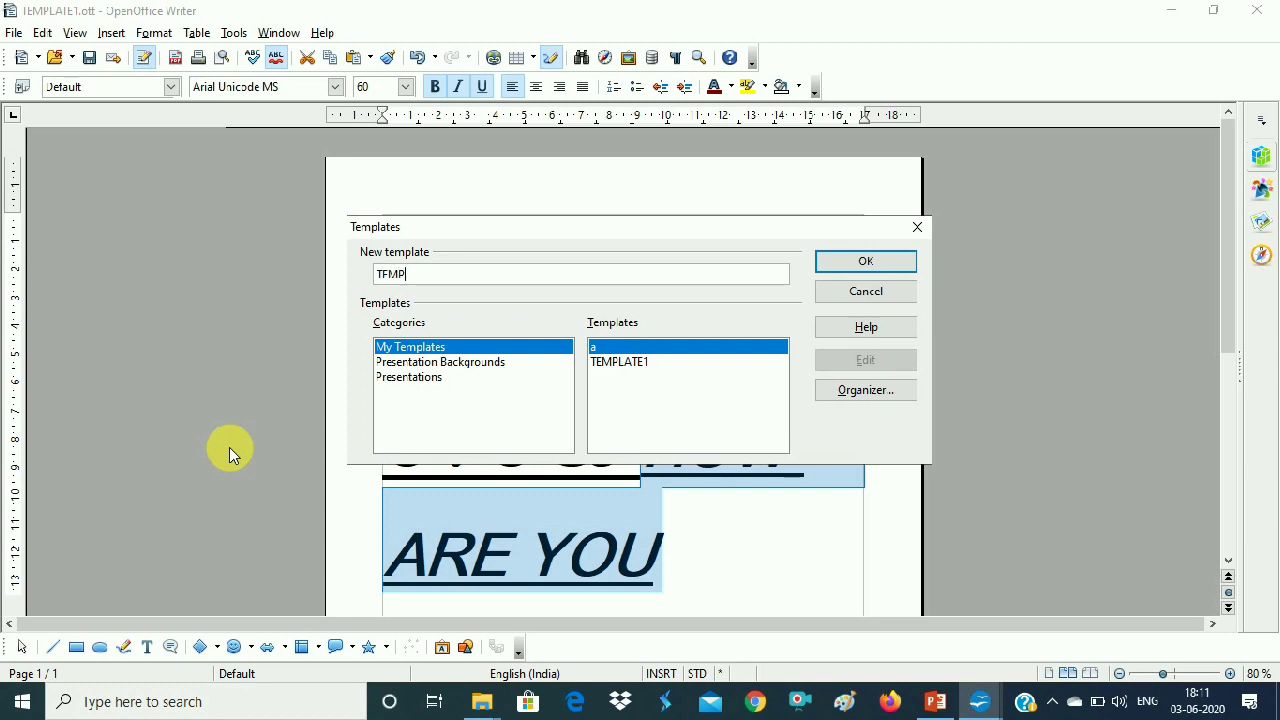
pyautogui.write('PLATE2')
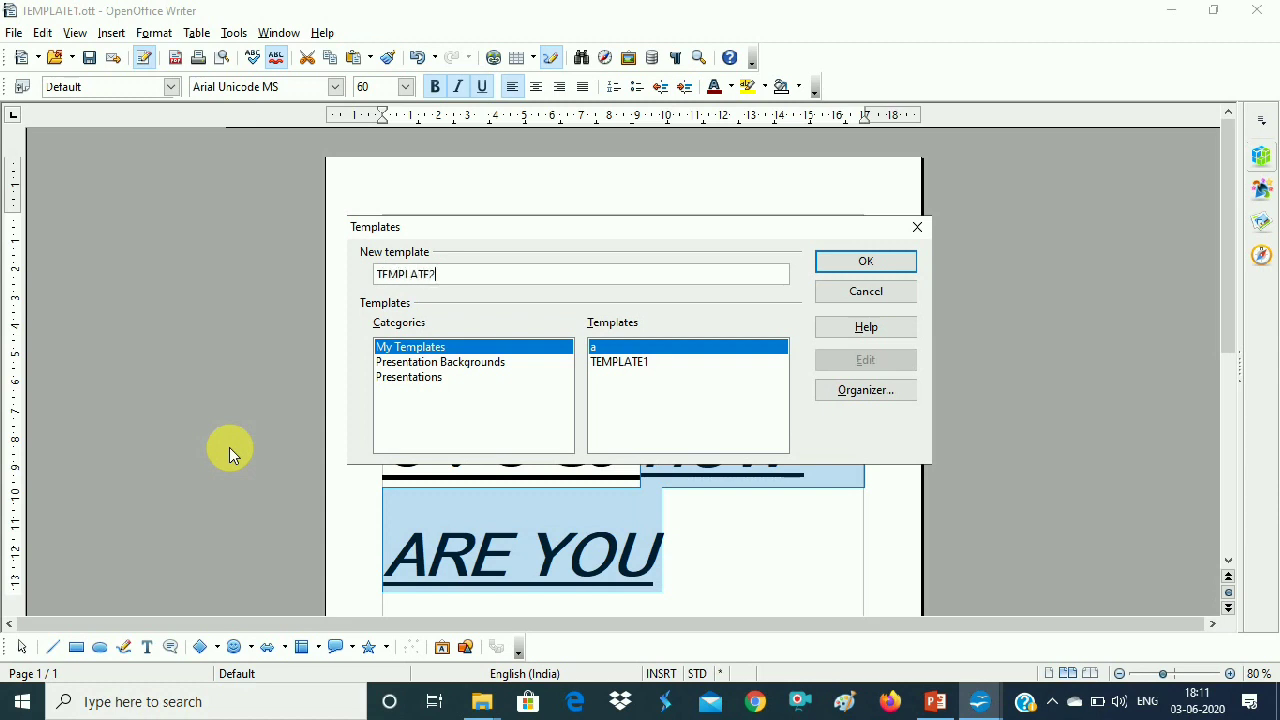
pyautogui.click(862, 263)
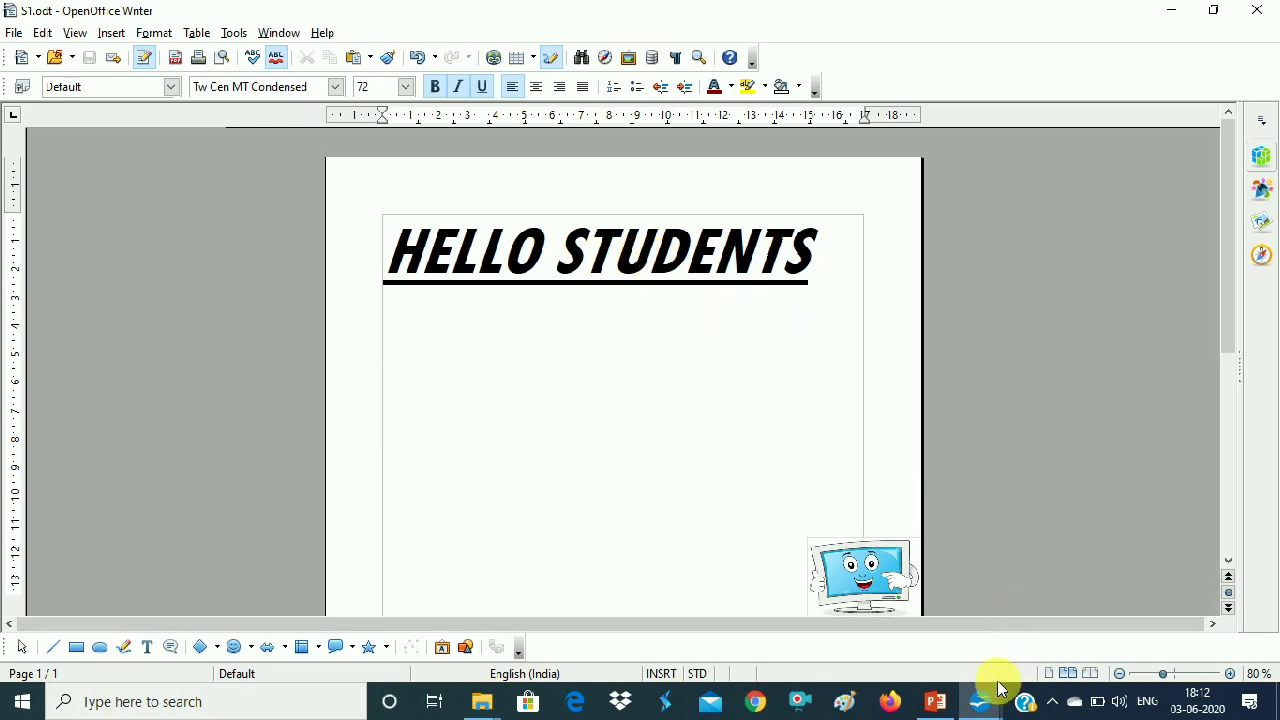
# - Switch to the STUDENTS.odt document, close the Picture toolbar and place the cursor in the HELLO STUDENTS line
pyautogui.moveTo(986, 698)
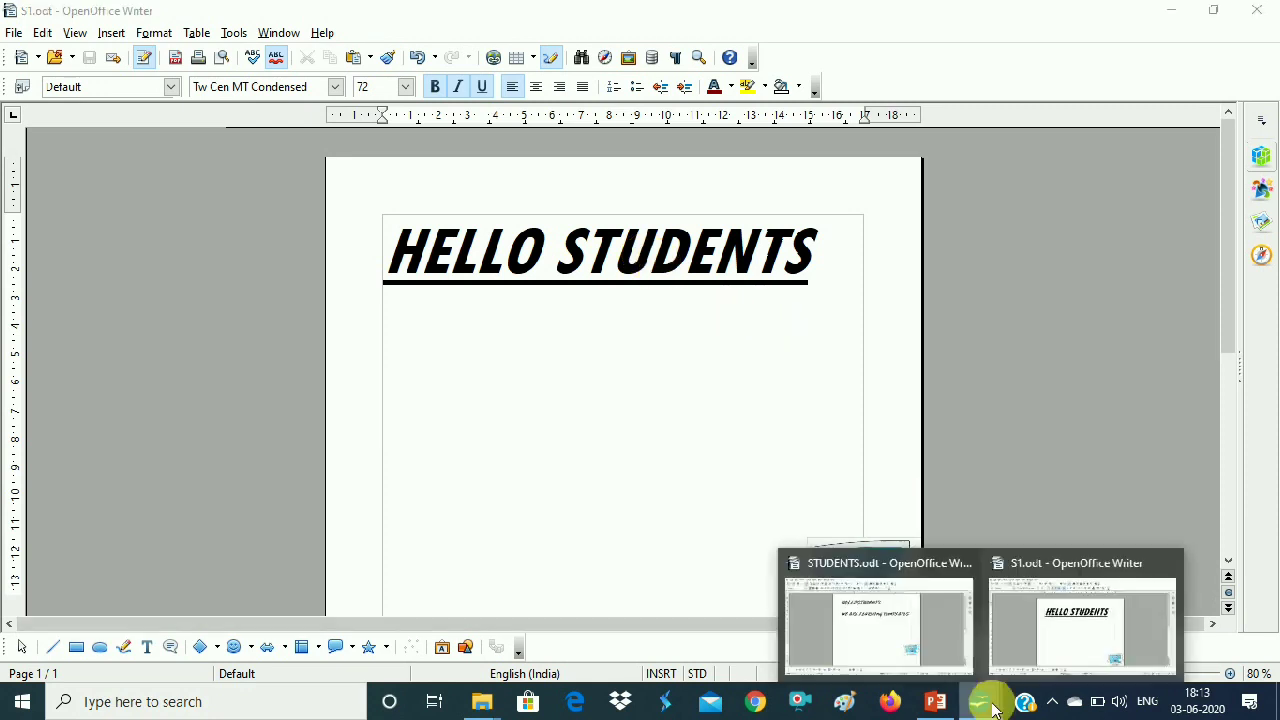
pyautogui.click(881, 603)
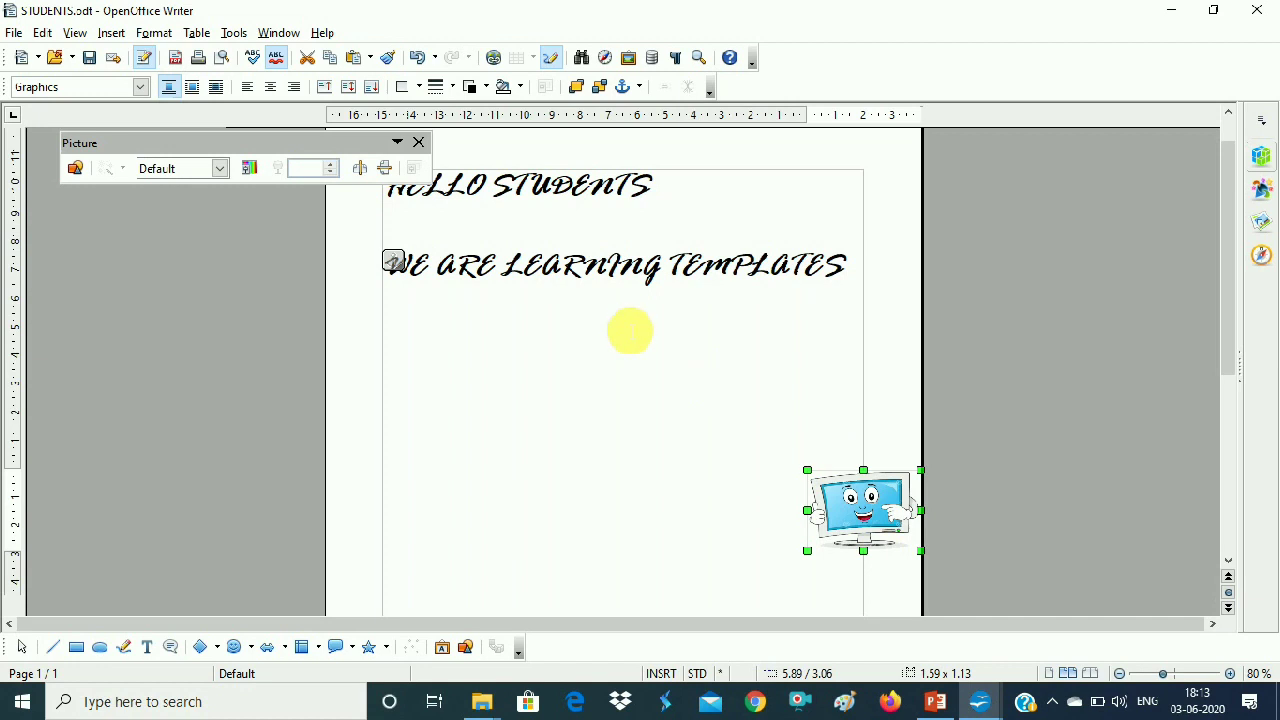
pyautogui.click(418, 142)
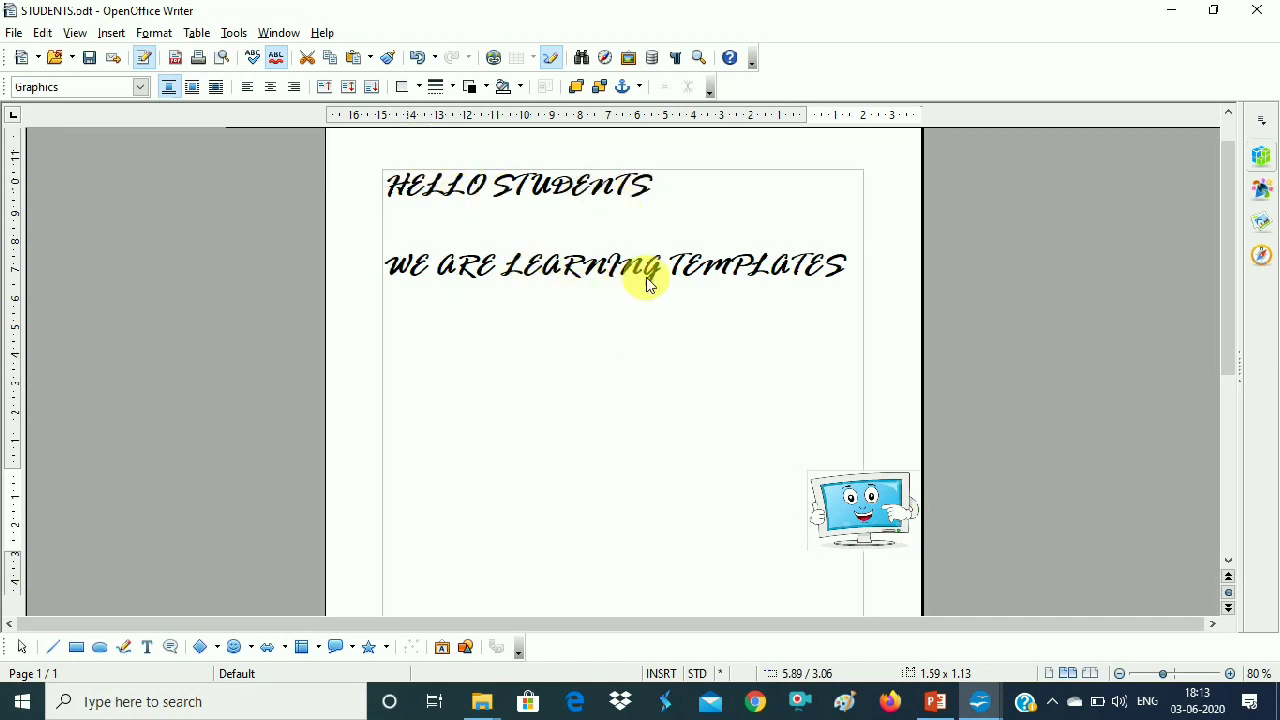
pyautogui.click(492, 186)
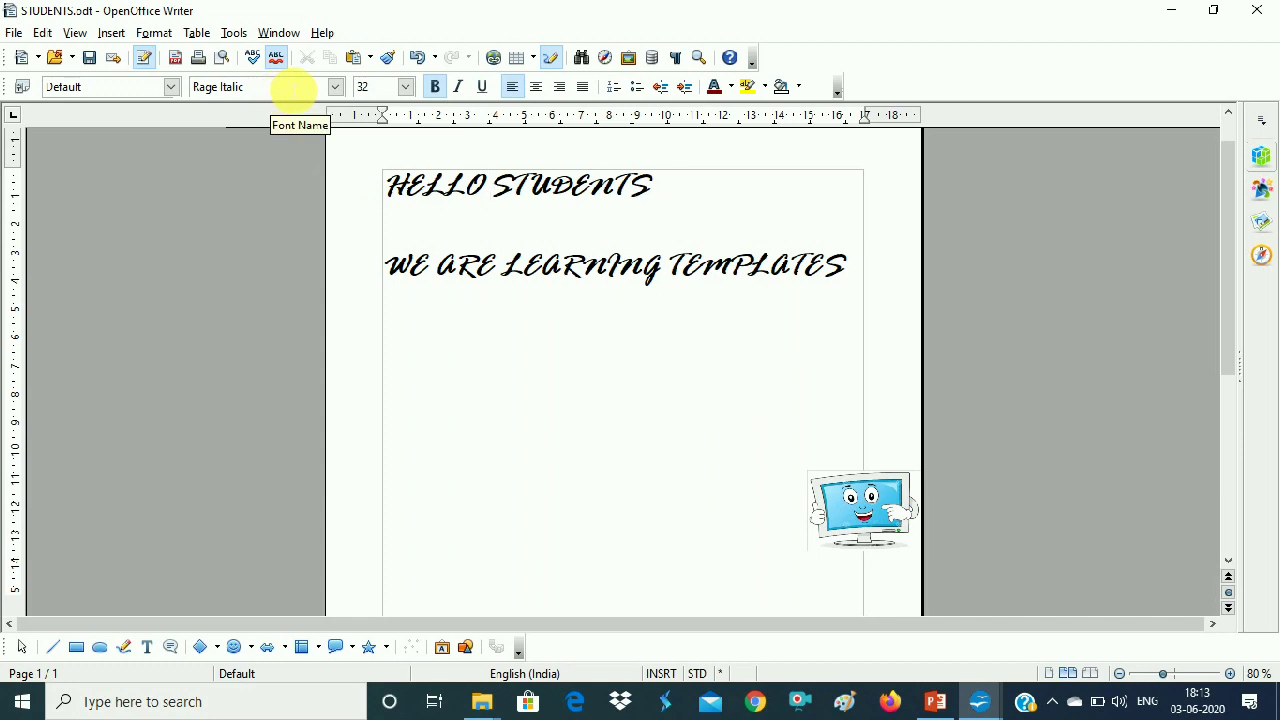
# - Preview the open STUDENTS.odt and S1.odt documents to compare their formatting, and return to STUDENTS.odt
pyautogui.click(437, 90)
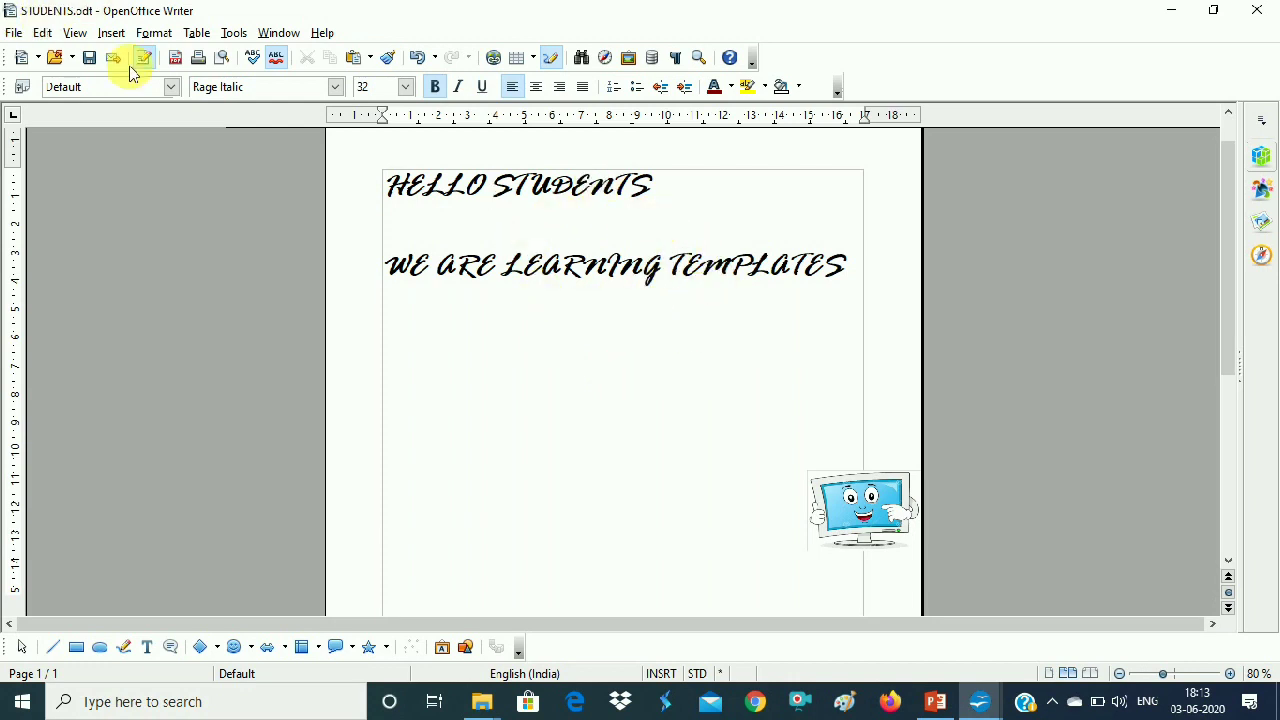
pyautogui.click(978, 698)
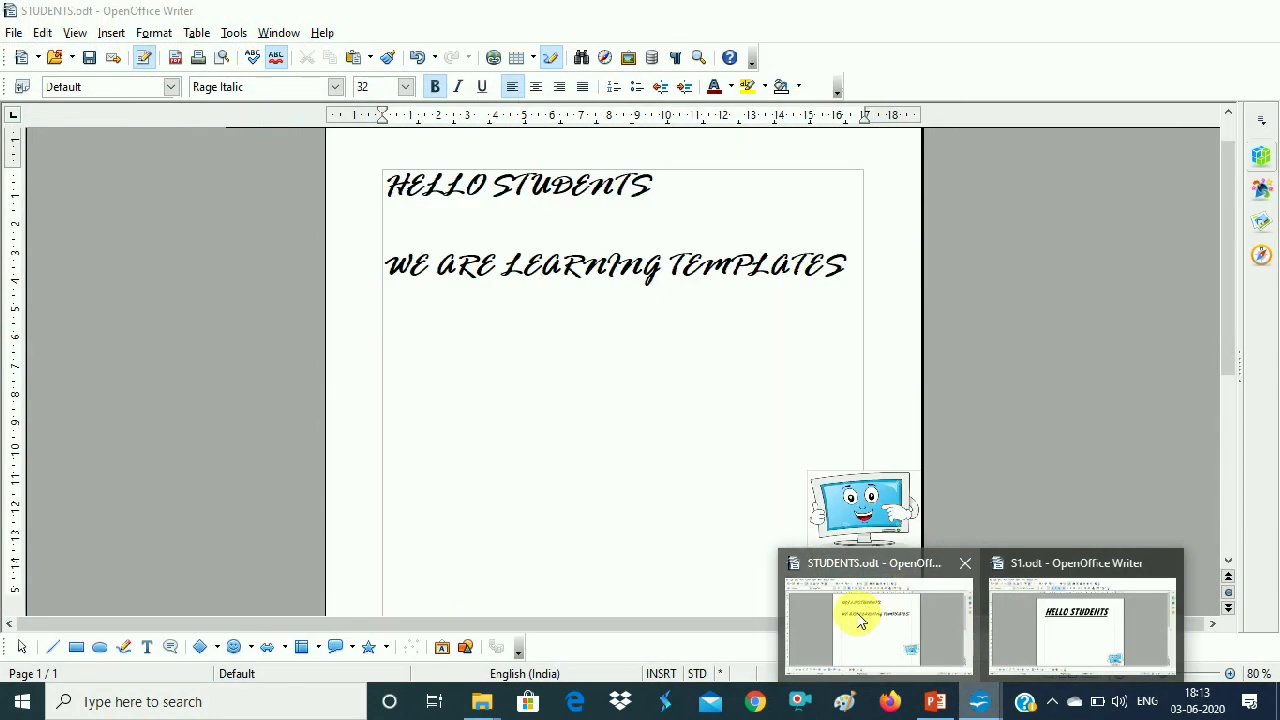
pyautogui.moveTo(1078, 575)
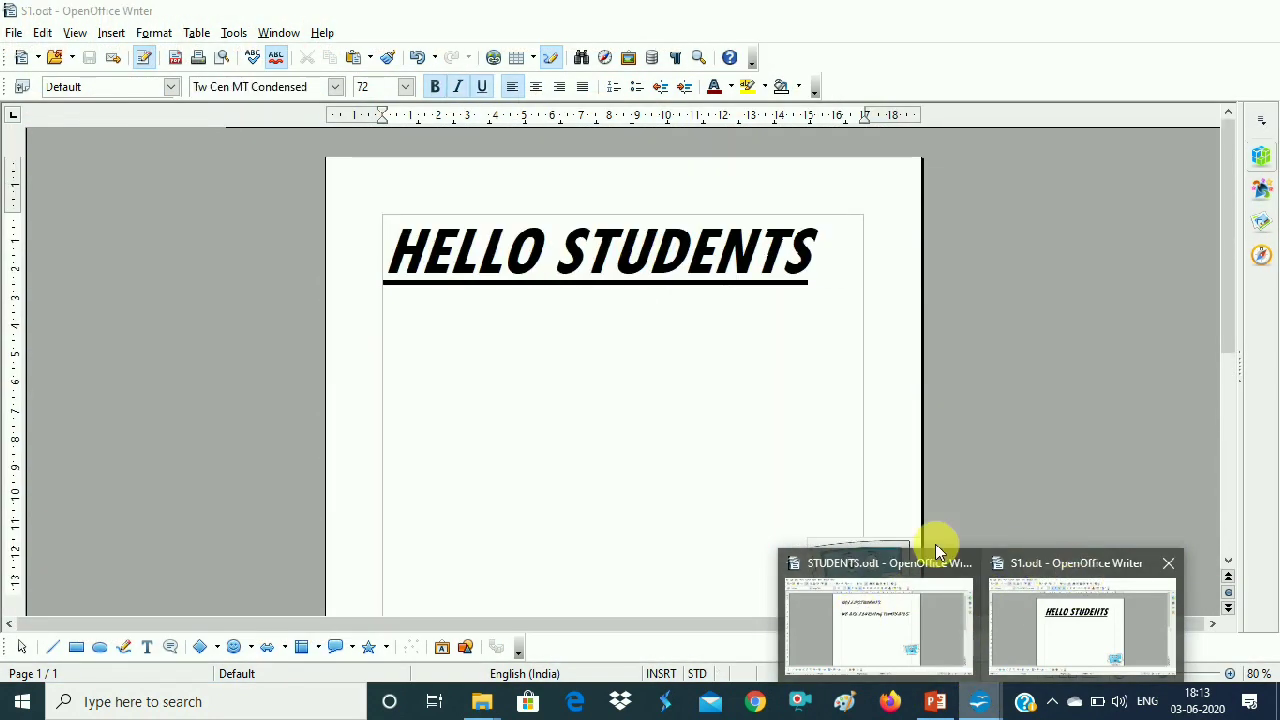
pyautogui.moveTo(896, 615)
pyautogui.moveTo(1003, 617)
pyautogui.click(920, 606)
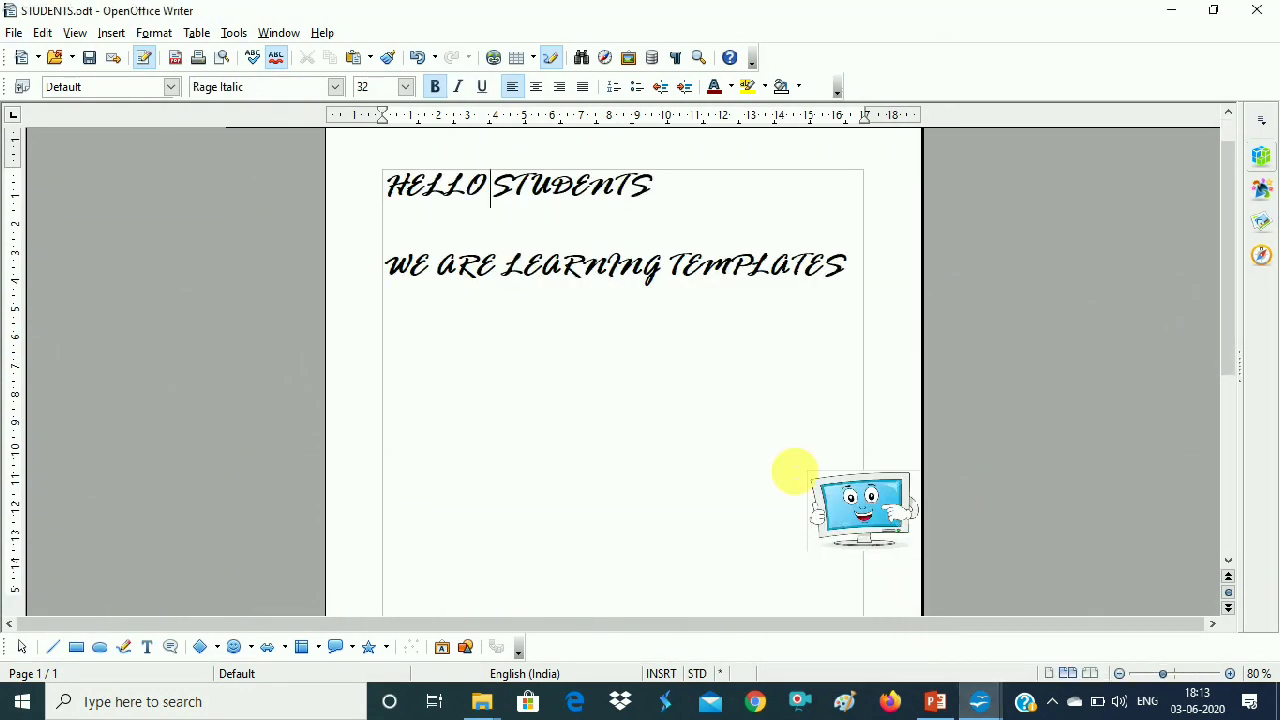
# - Copy the HELLO STUDENTS and WE ARE LEARNING TEMPLATES lines from STUDENTS.odt
pyautogui.moveTo(386, 183); pyautogui.dragTo(876, 286)
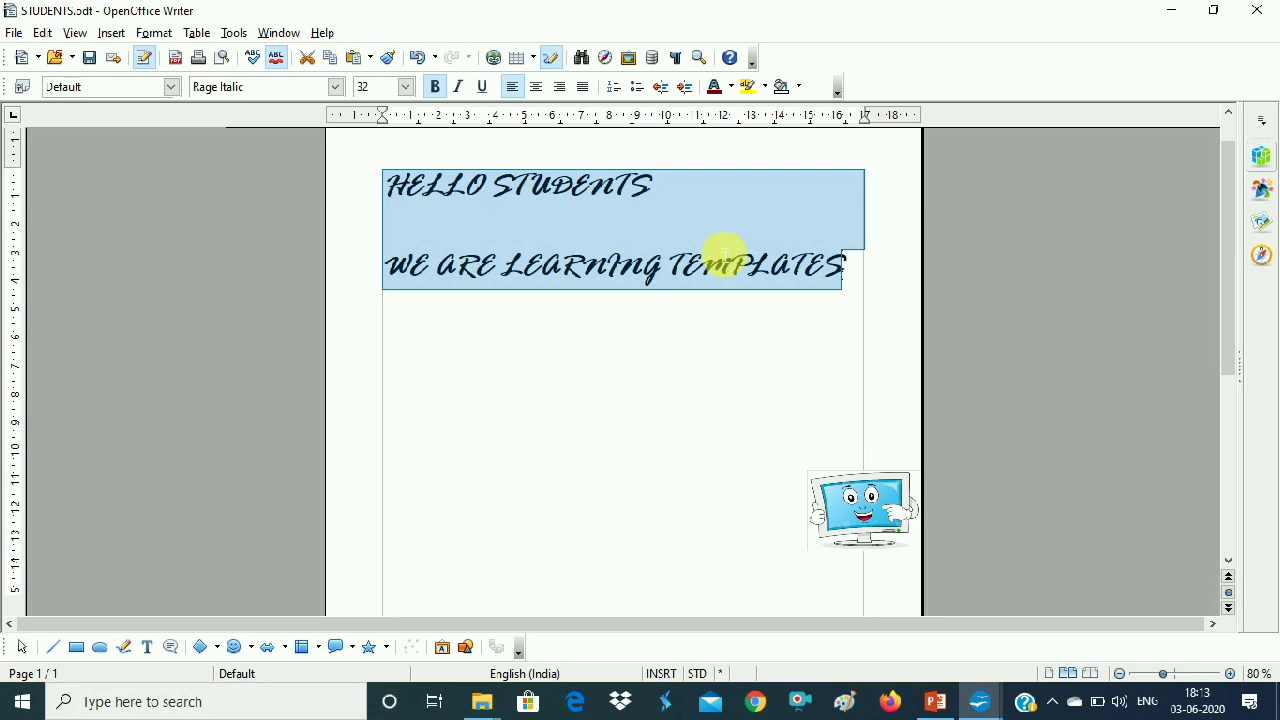
pyautogui.rightClick(718, 252)
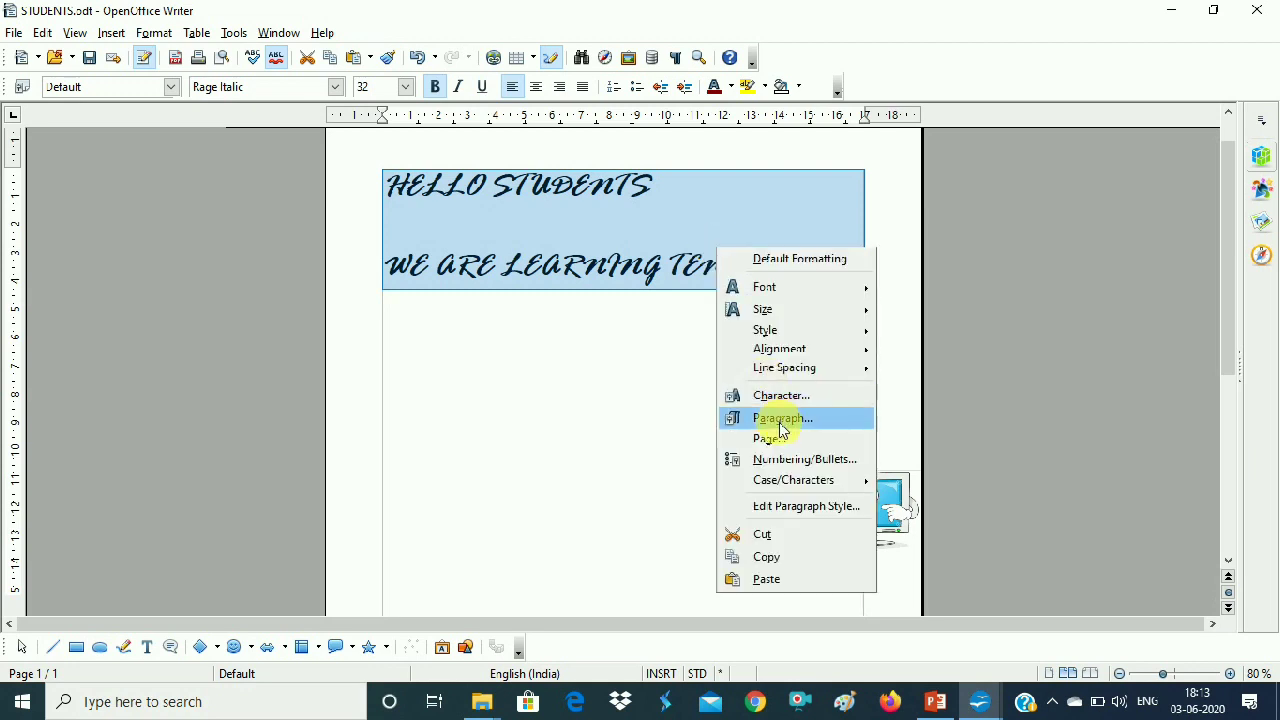
pyautogui.click(772, 557)
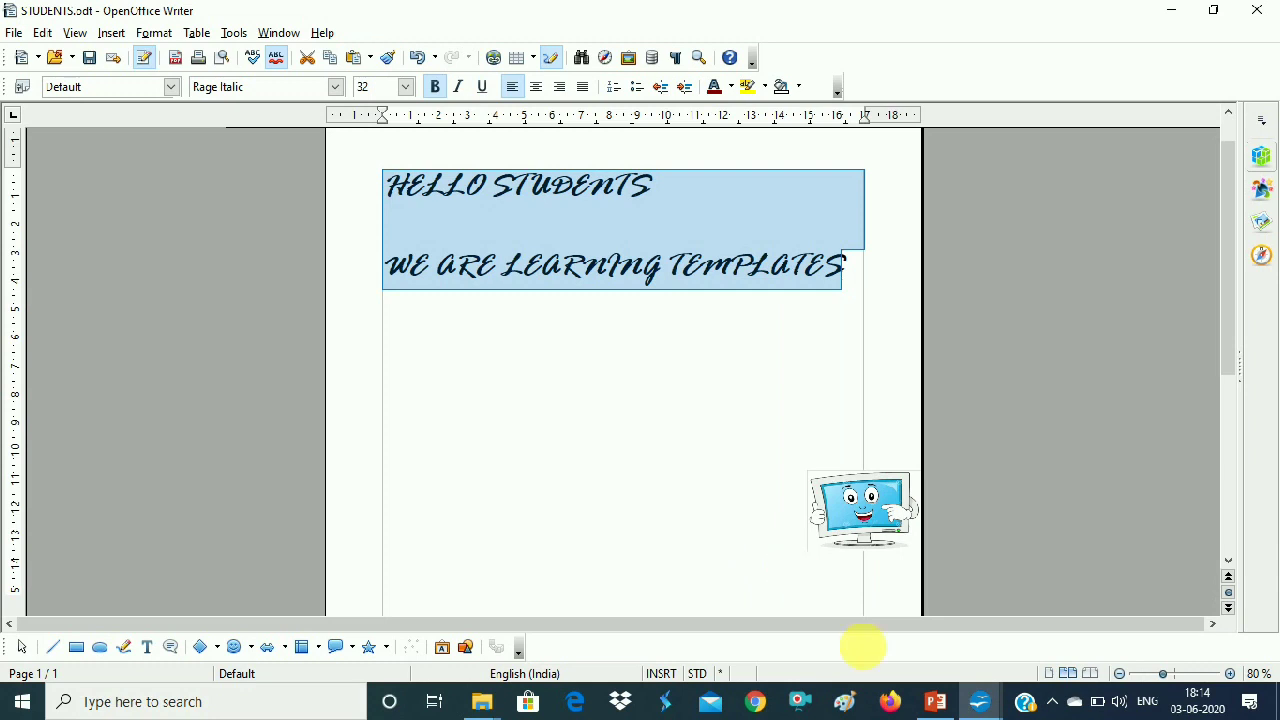
# - Switch to S1.odt and paste the copied lines below the underlined HELLO STUDENTS heading
pyautogui.click(971, 694)
pyautogui.click(1047, 641)
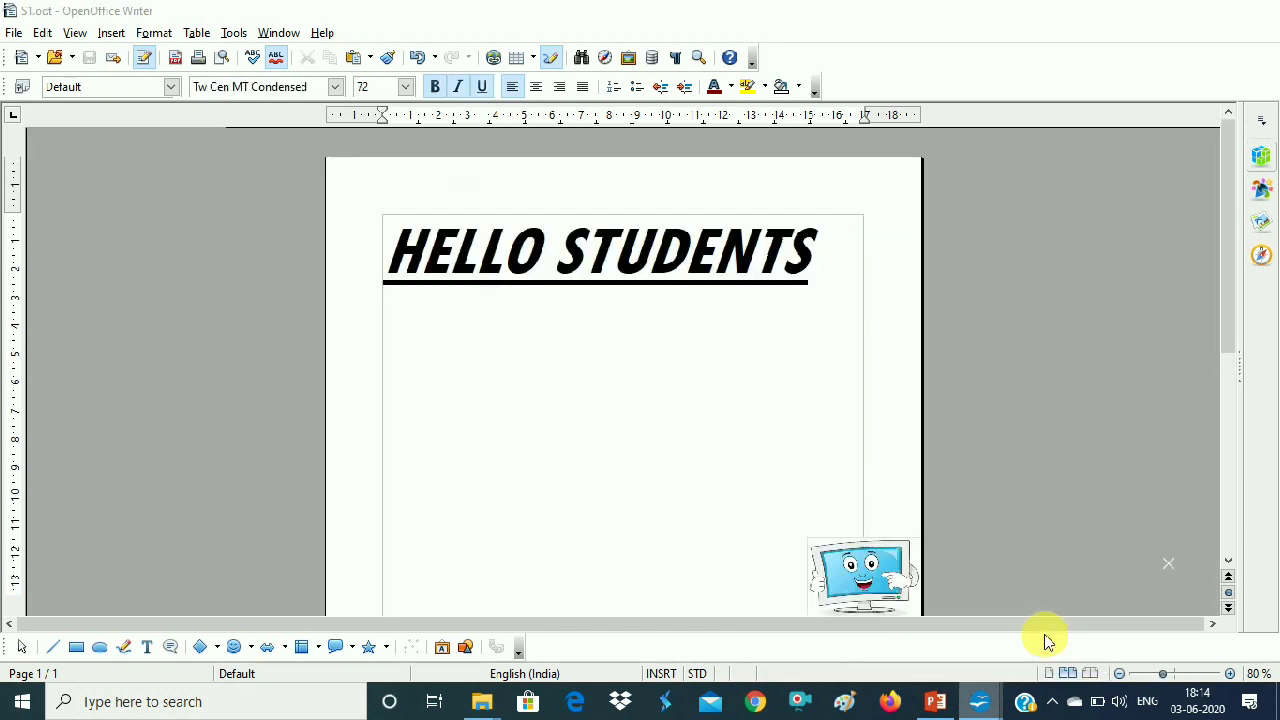
pyautogui.click(496, 392)
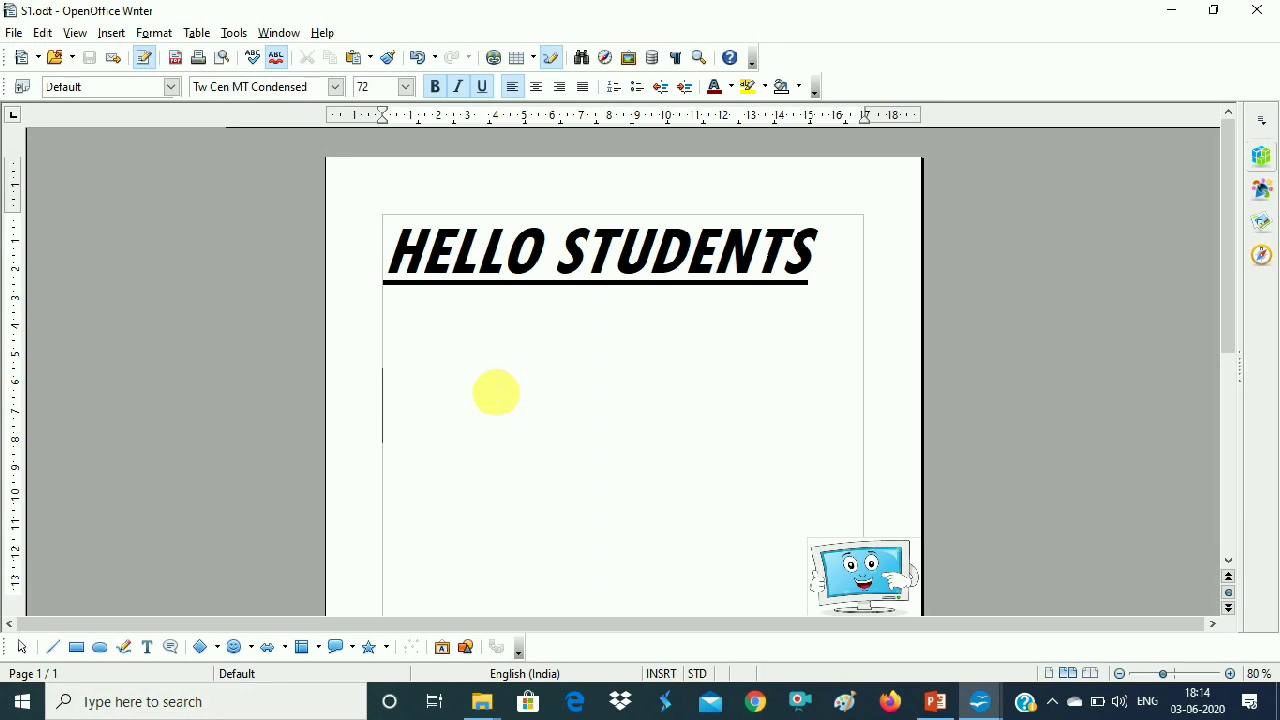
pyautogui.rightClick(490, 390)
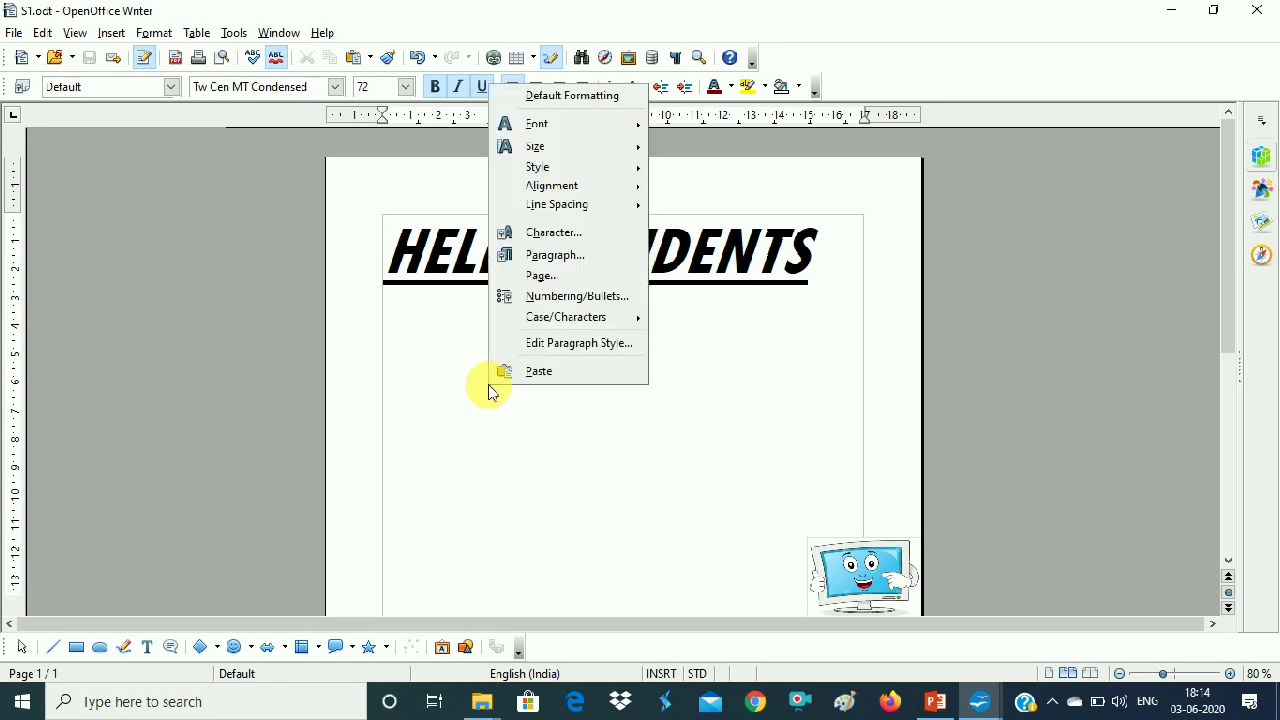
pyautogui.click(538, 371)
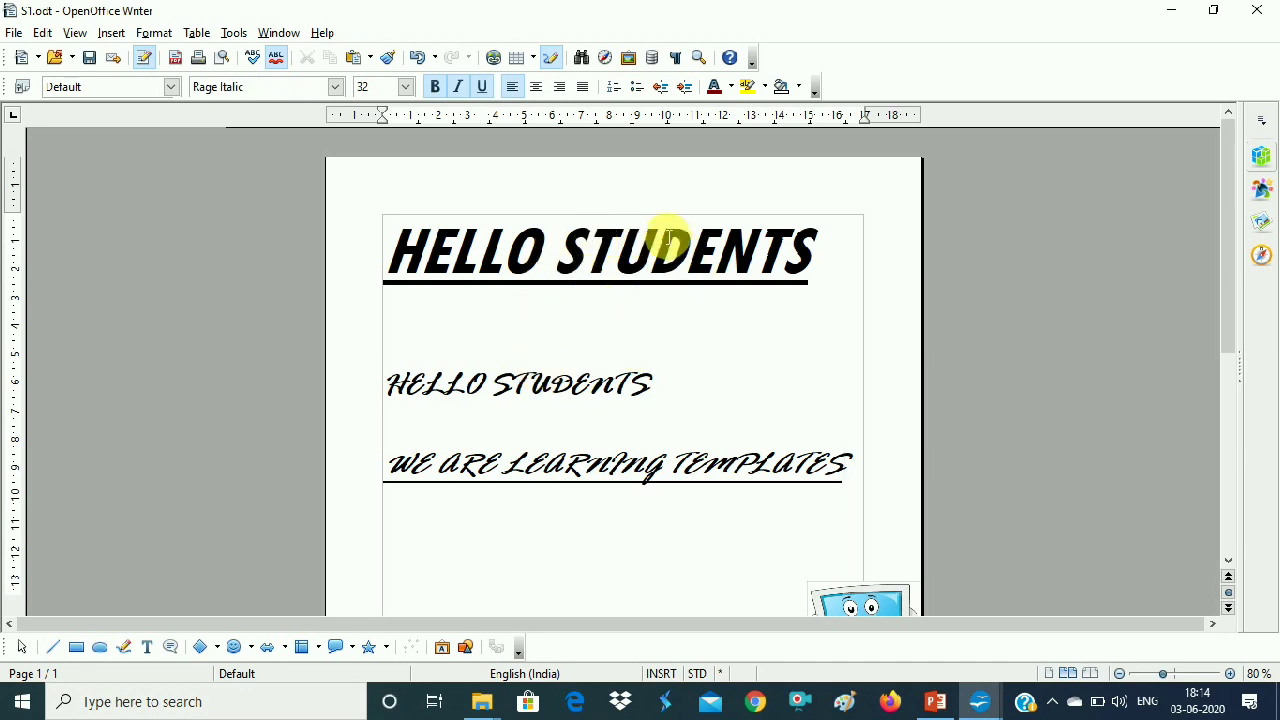
pyautogui.click(588, 388)
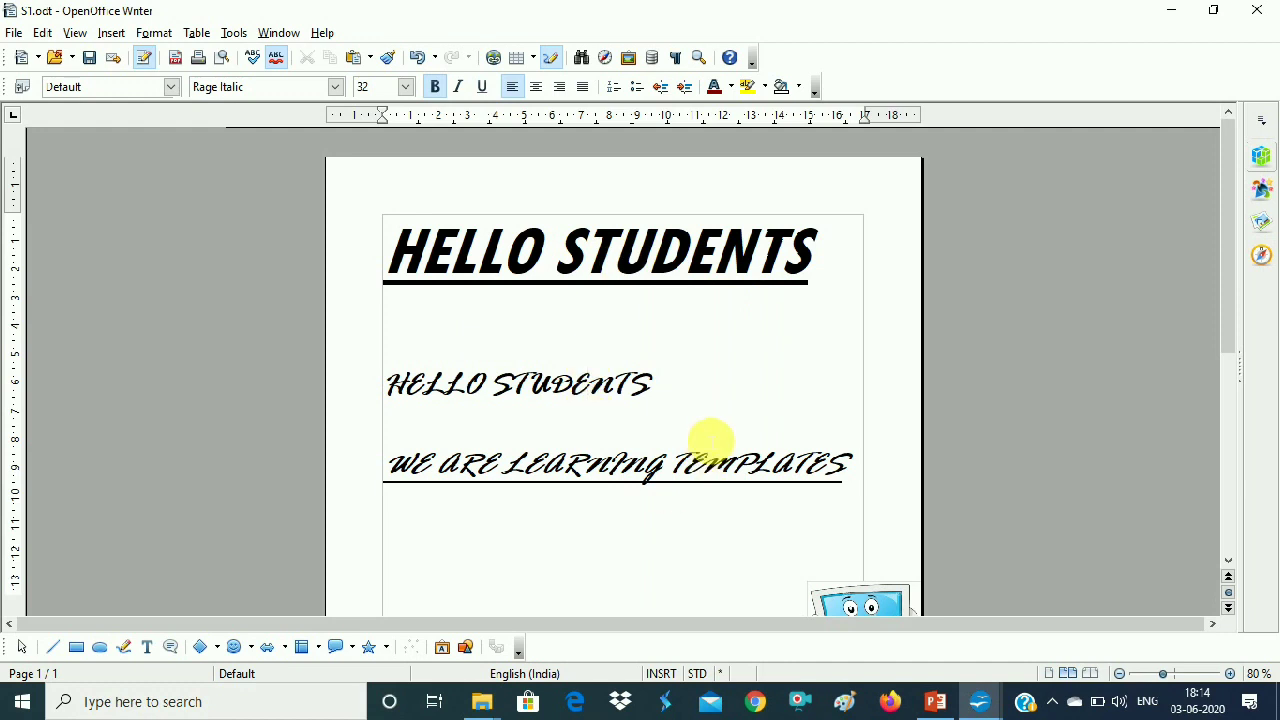
# - Save the S1.odt document as a new template named TEMPLATE3 in My Templates
pyautogui.click(14, 33)
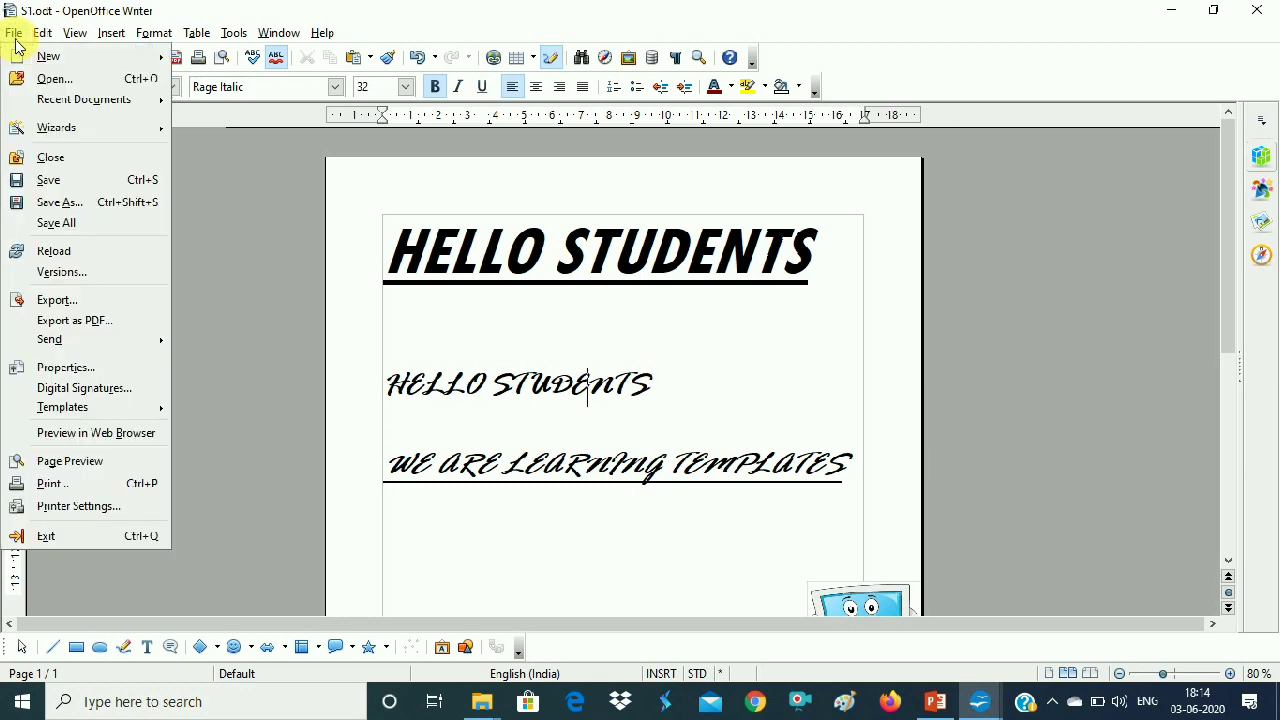
pyautogui.moveTo(27, 70)
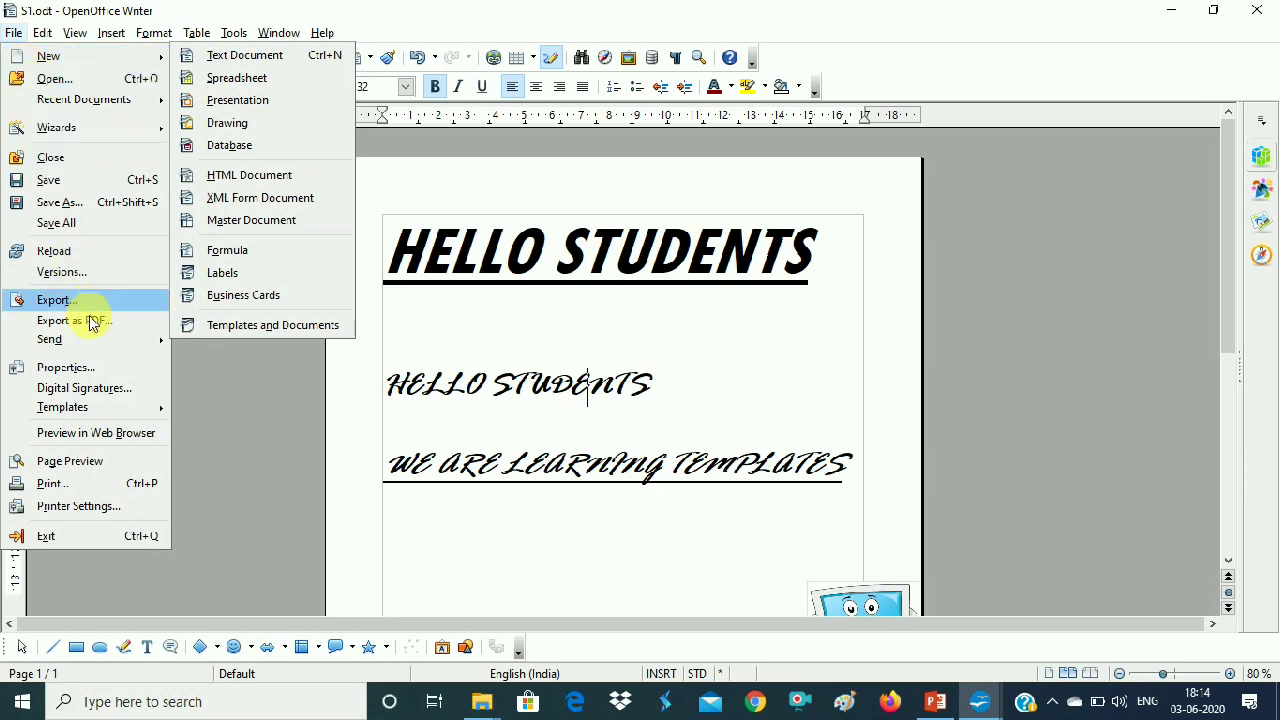
pyautogui.moveTo(103, 409)
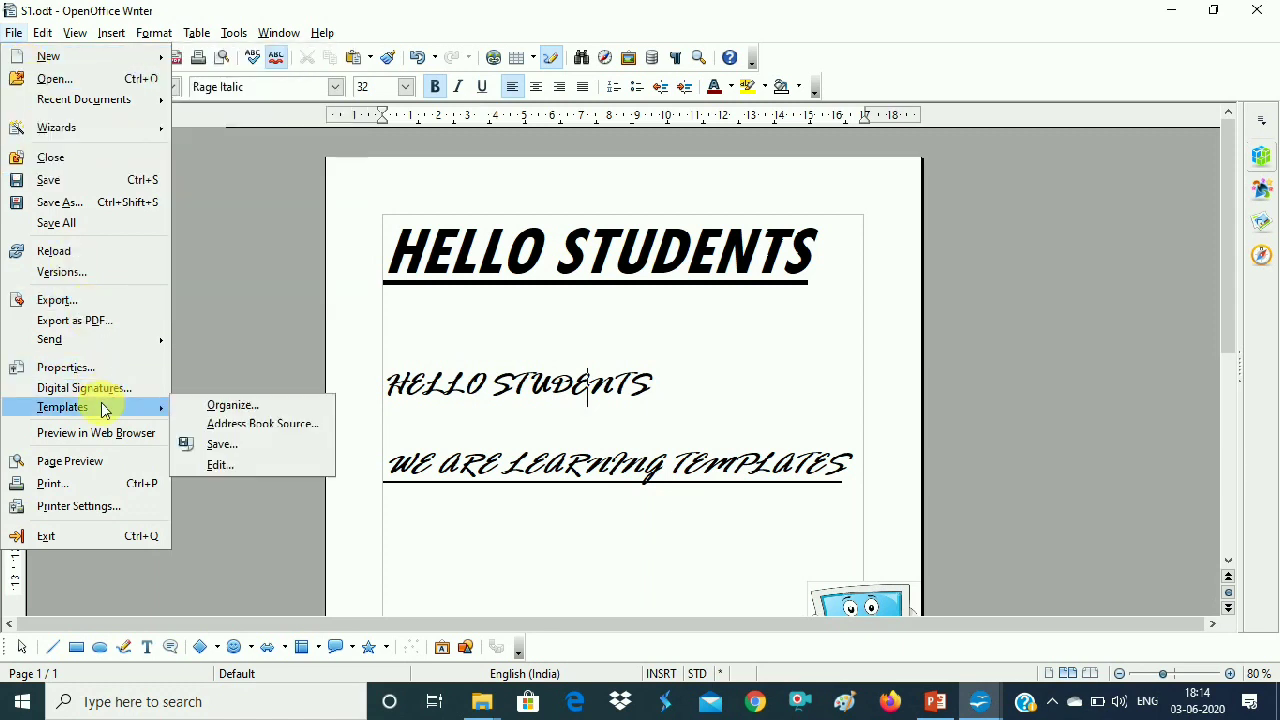
pyautogui.click(212, 450)
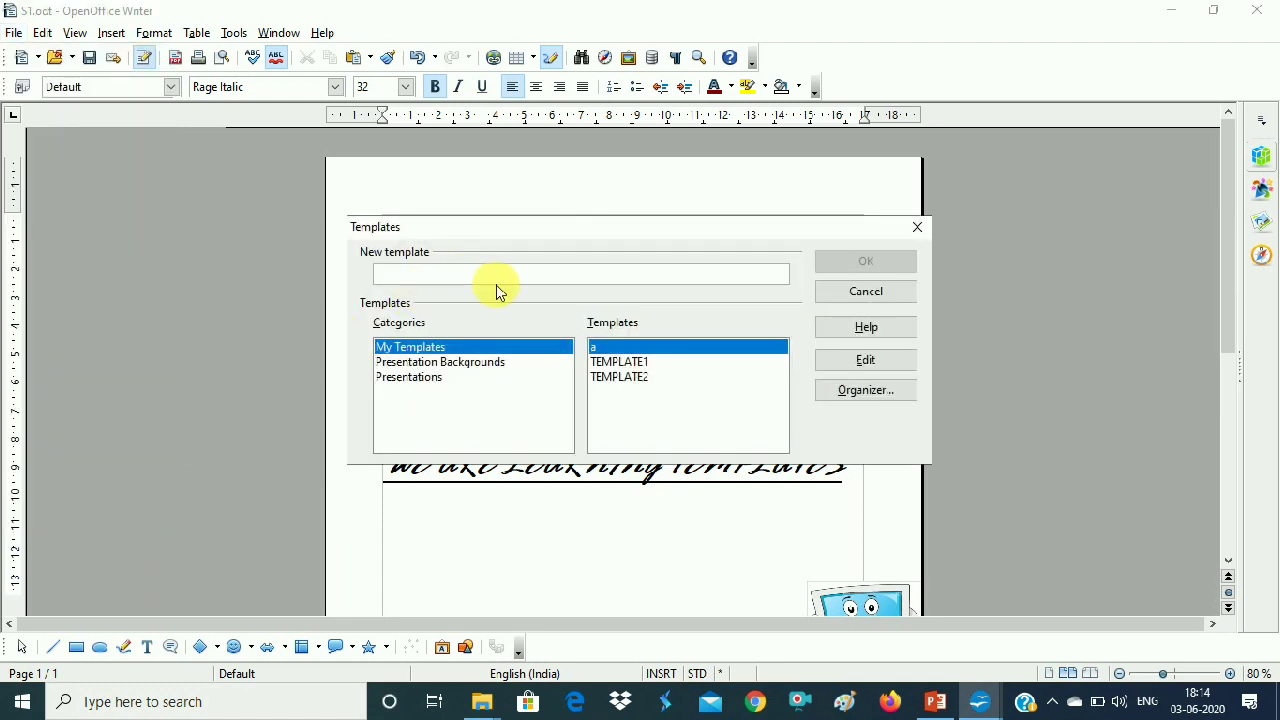
pyautogui.write('TEMPLATE3')
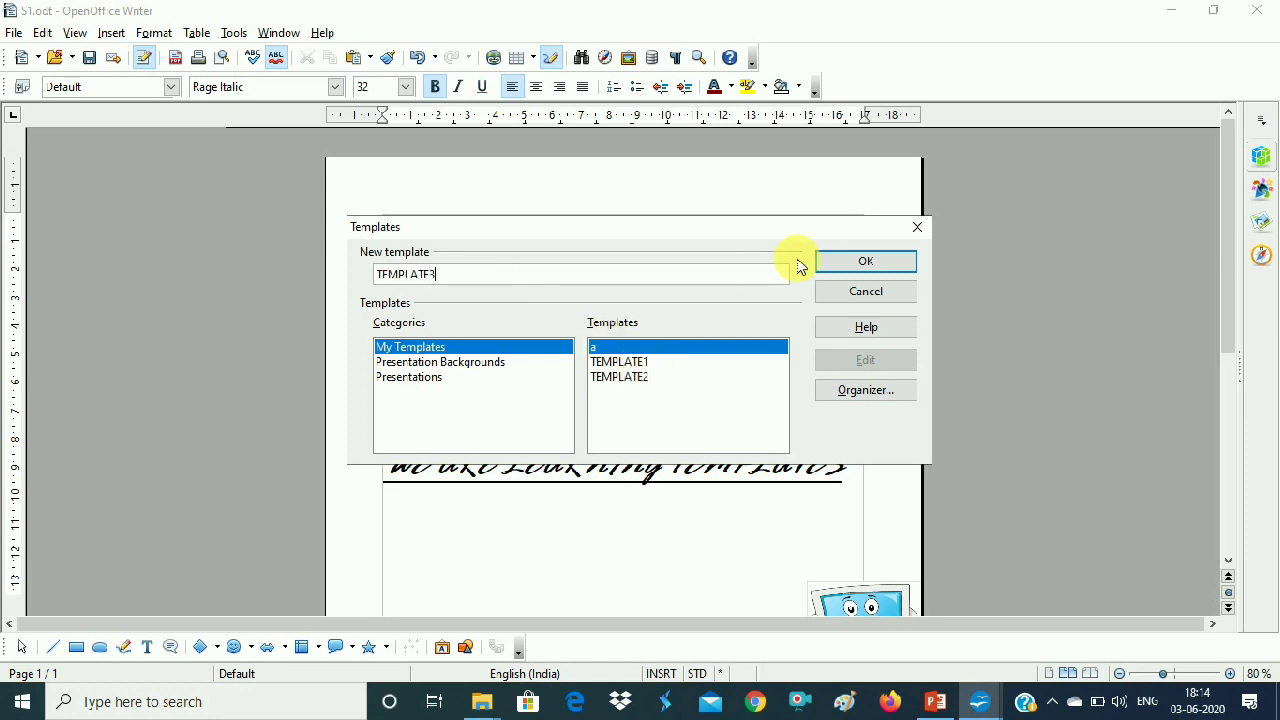
pyautogui.click(843, 263)
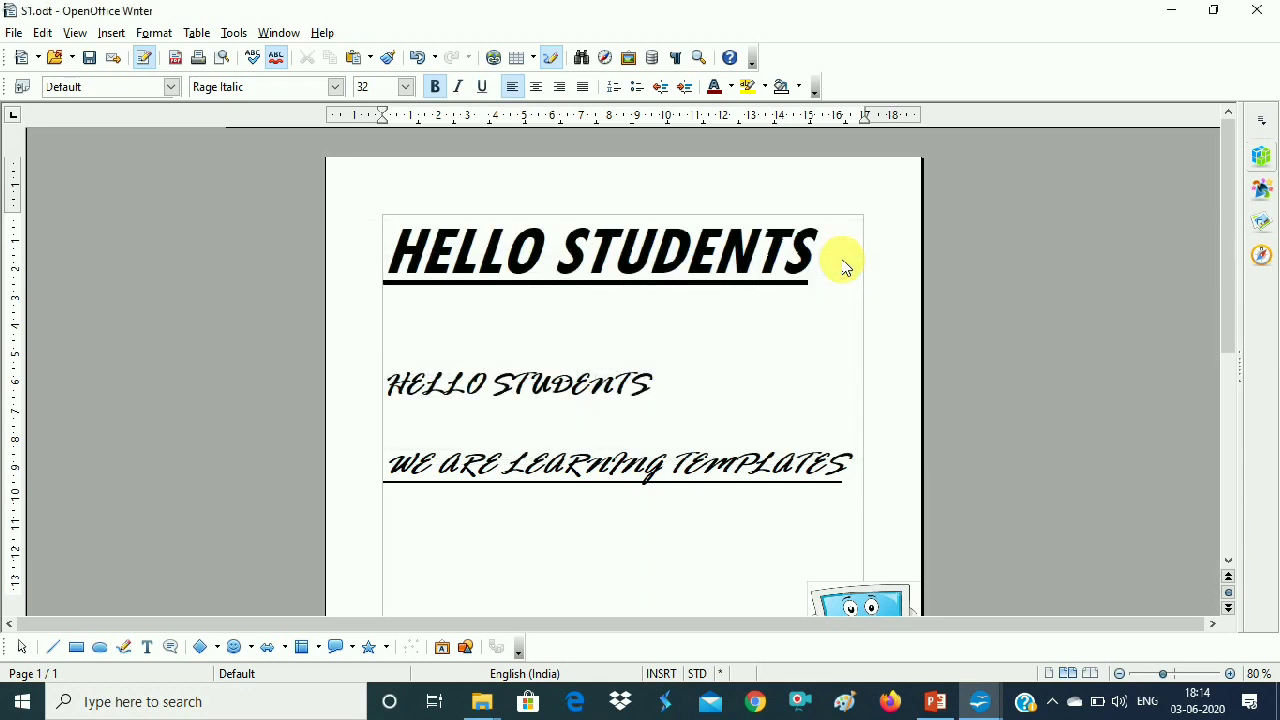